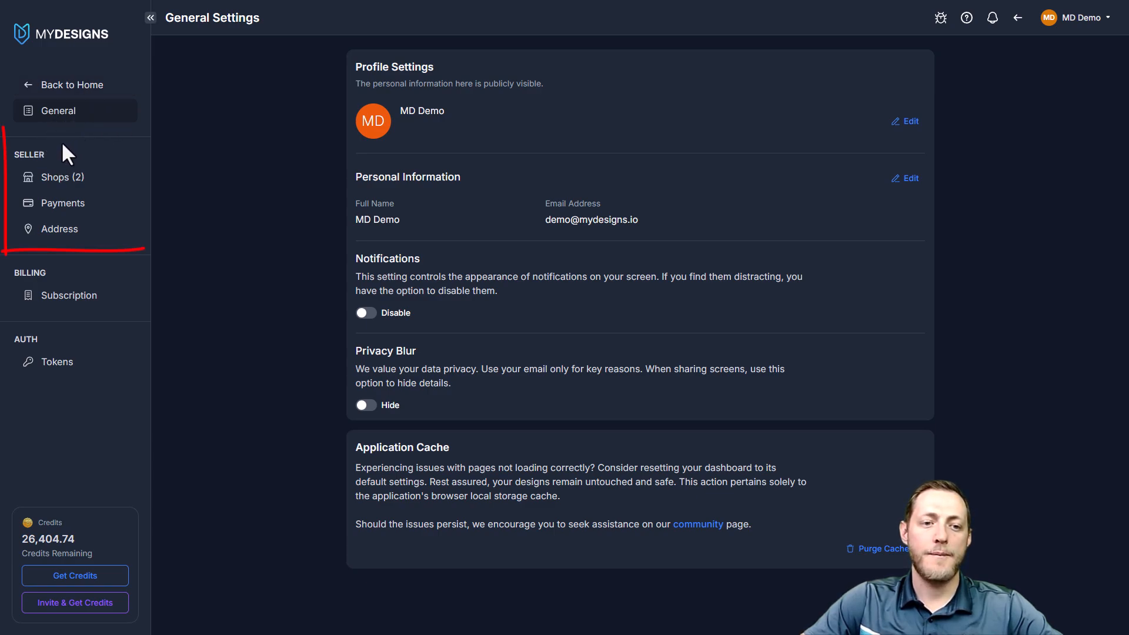
Open the seller's shop settings and examine the Etsy connection dialog and the connected Etsy shop
left_click_drag(43, 154, 6, 149)
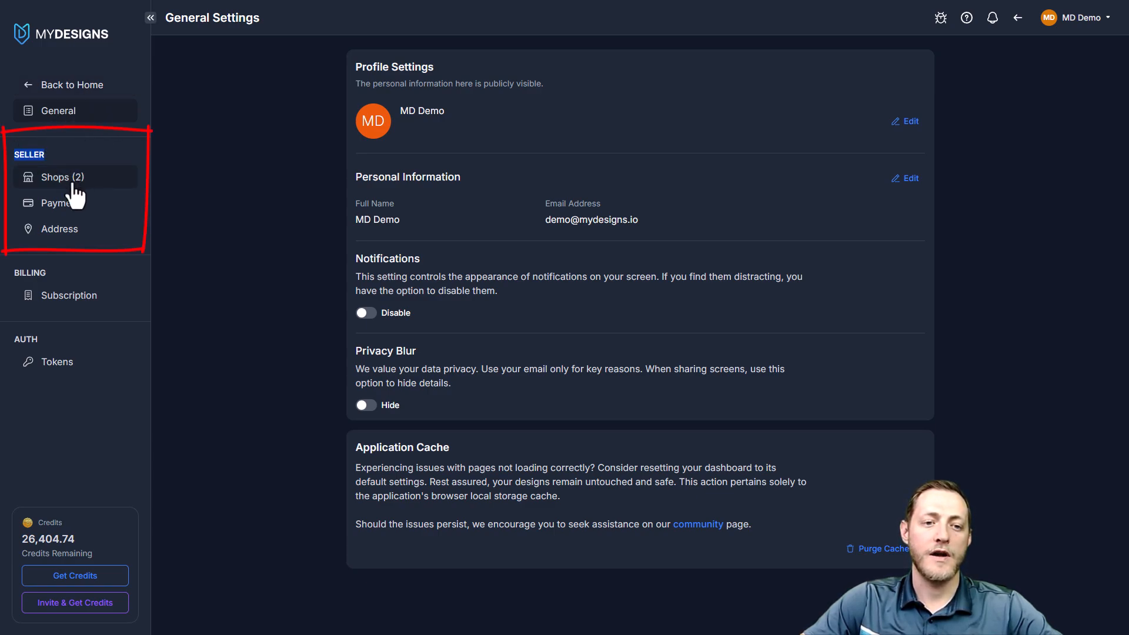
left_click(94, 163)
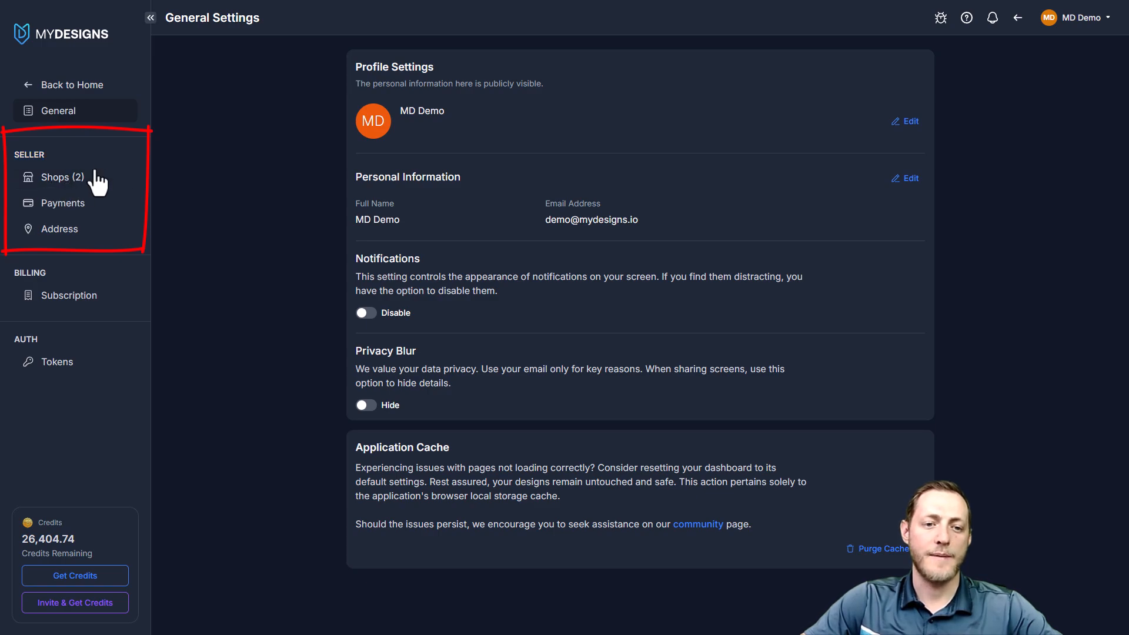
left_click(59, 181)
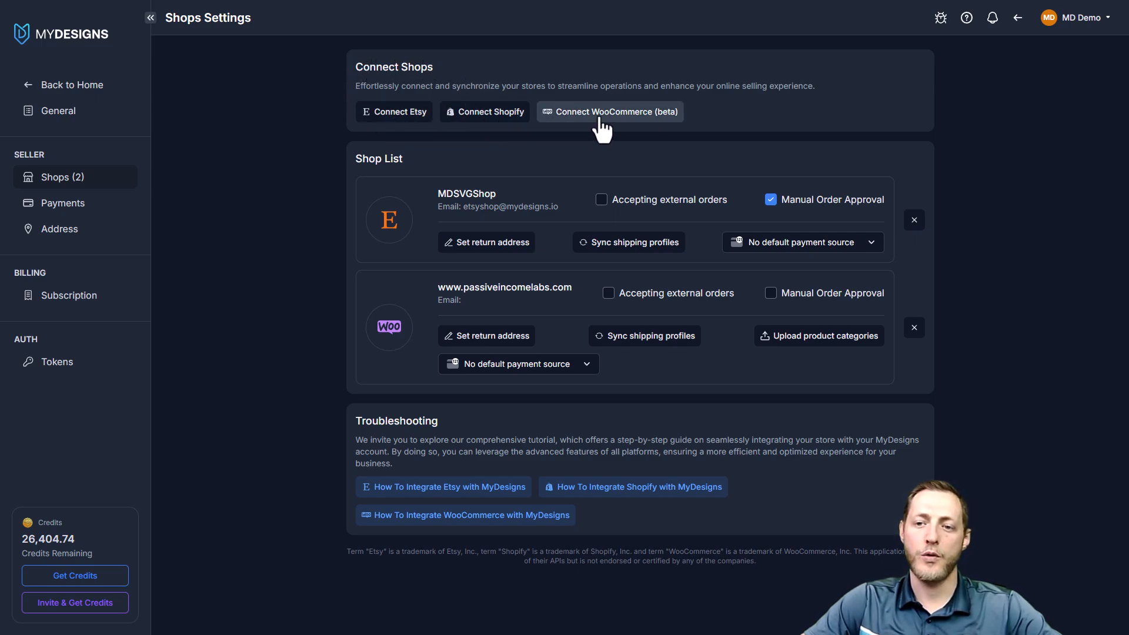
left_click(393, 121)
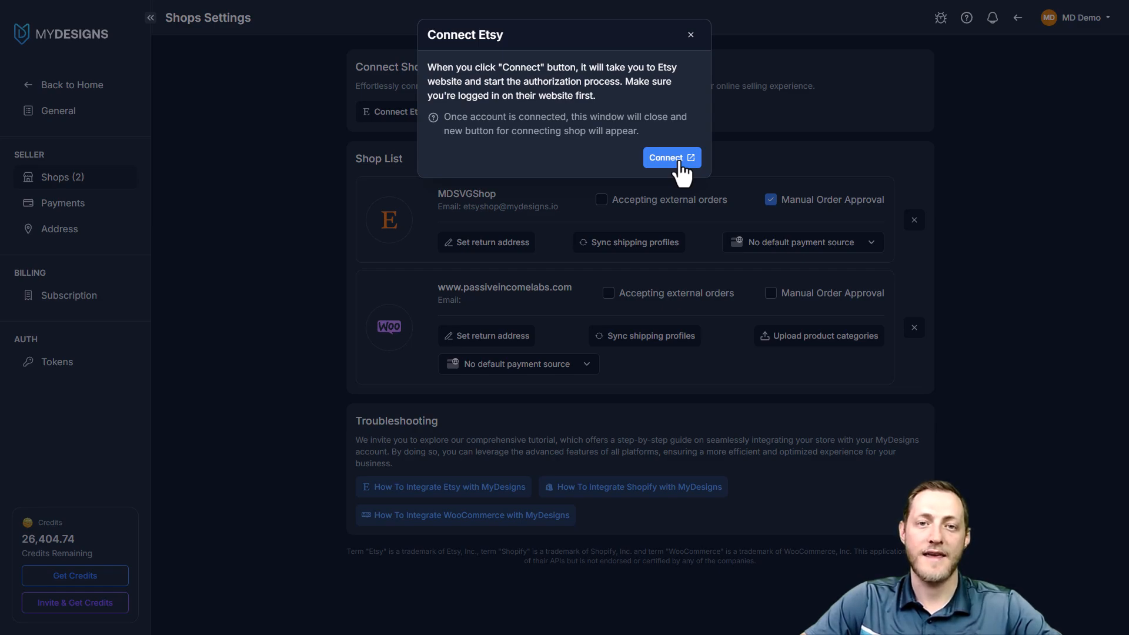
left_click(689, 54)
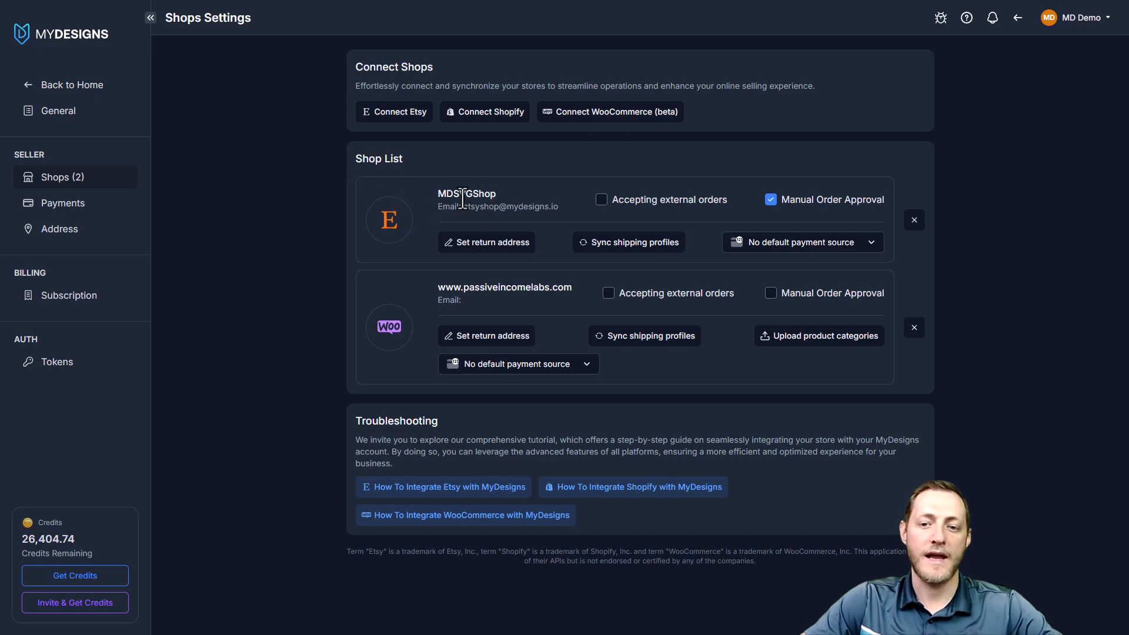
left_click_drag(439, 193, 486, 195)
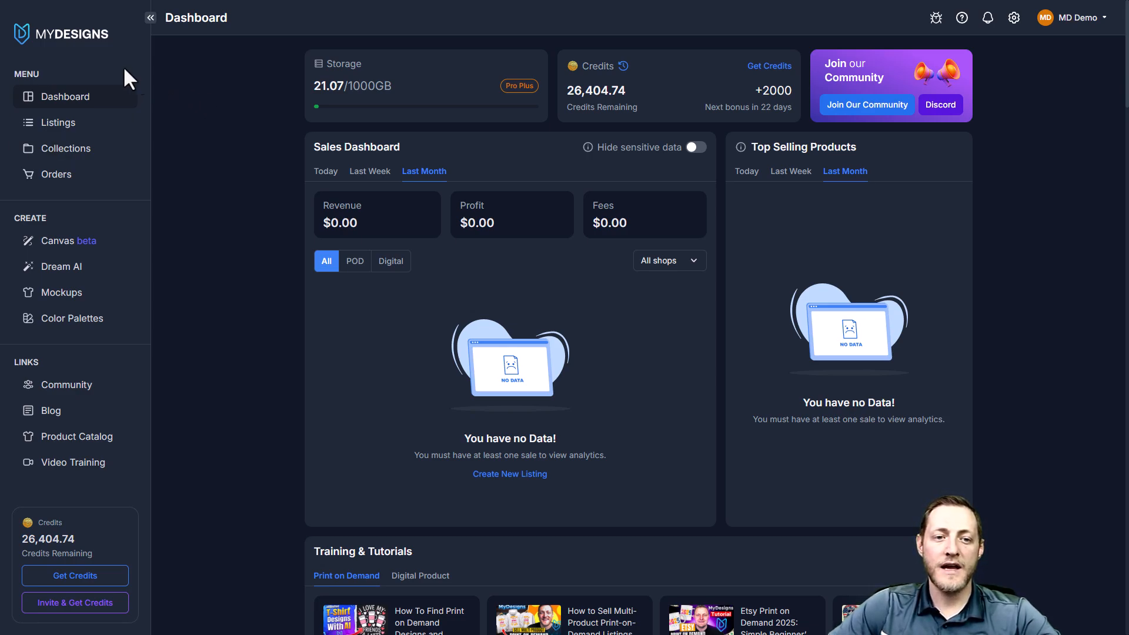
Go to the Listings page, open the collections browser and show the folders at the Home level
left_click(61, 127)
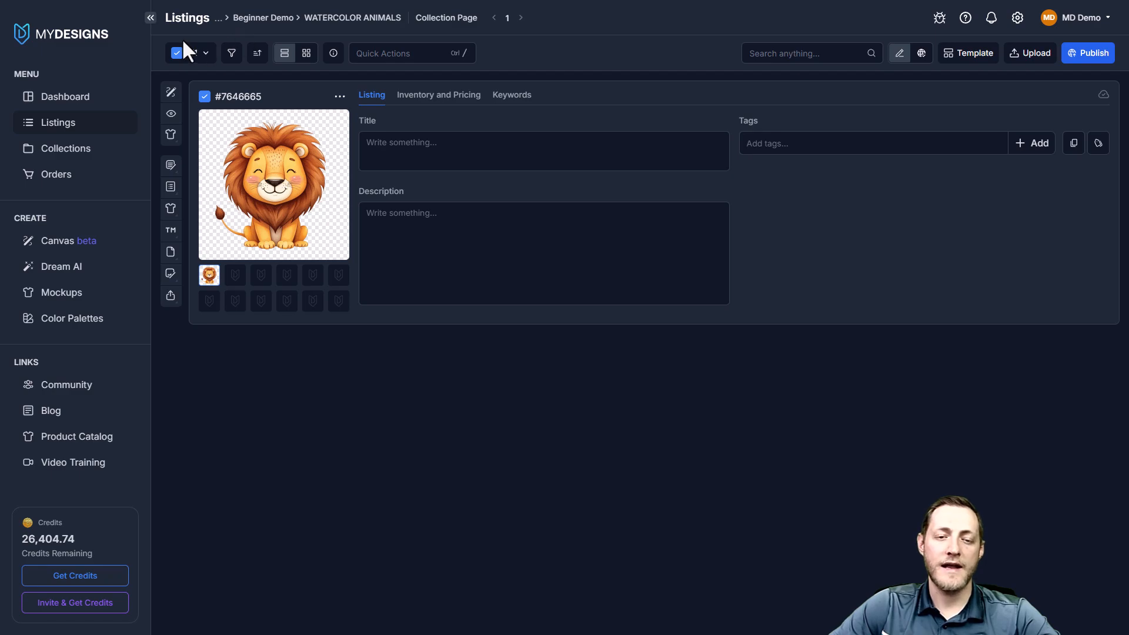
left_click_drag(167, 17, 213, 25)
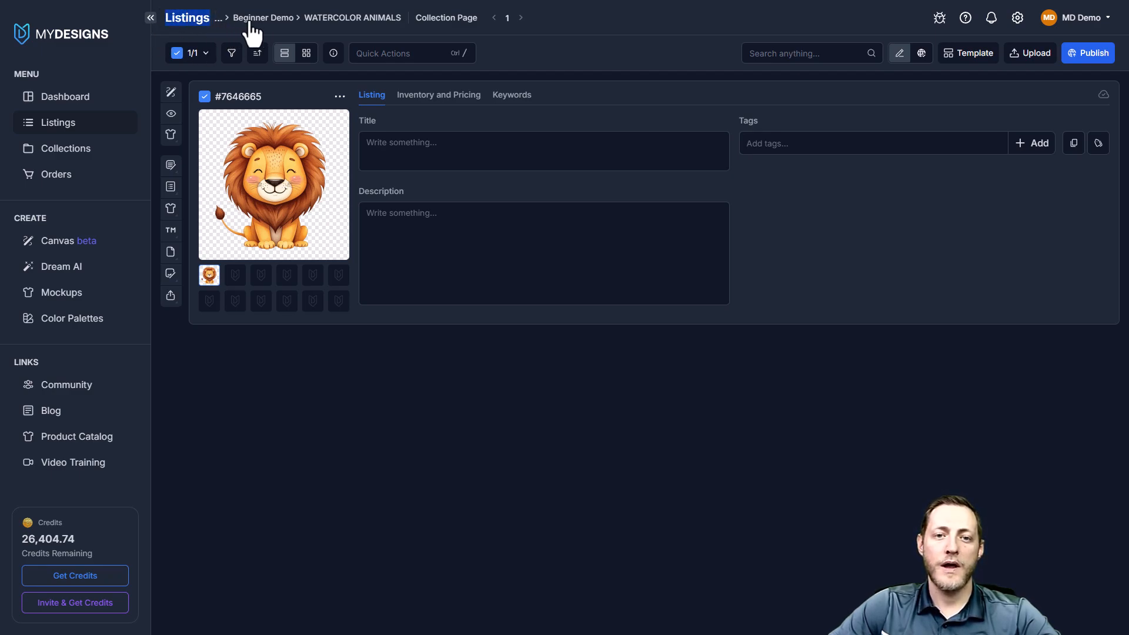
left_click(244, 22)
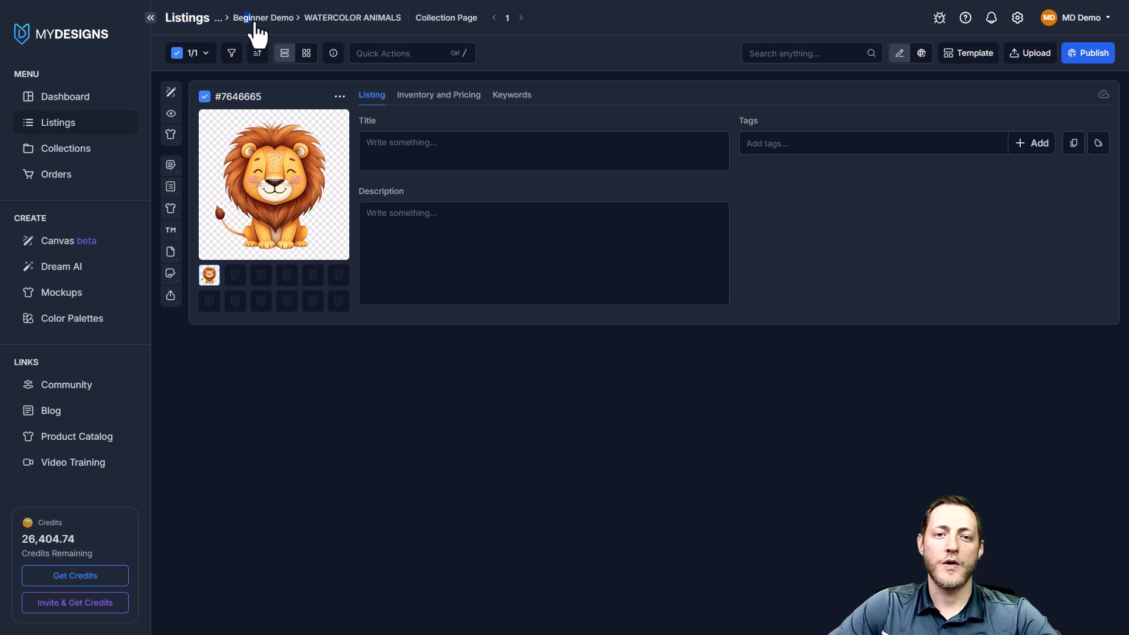
left_click(243, 23)
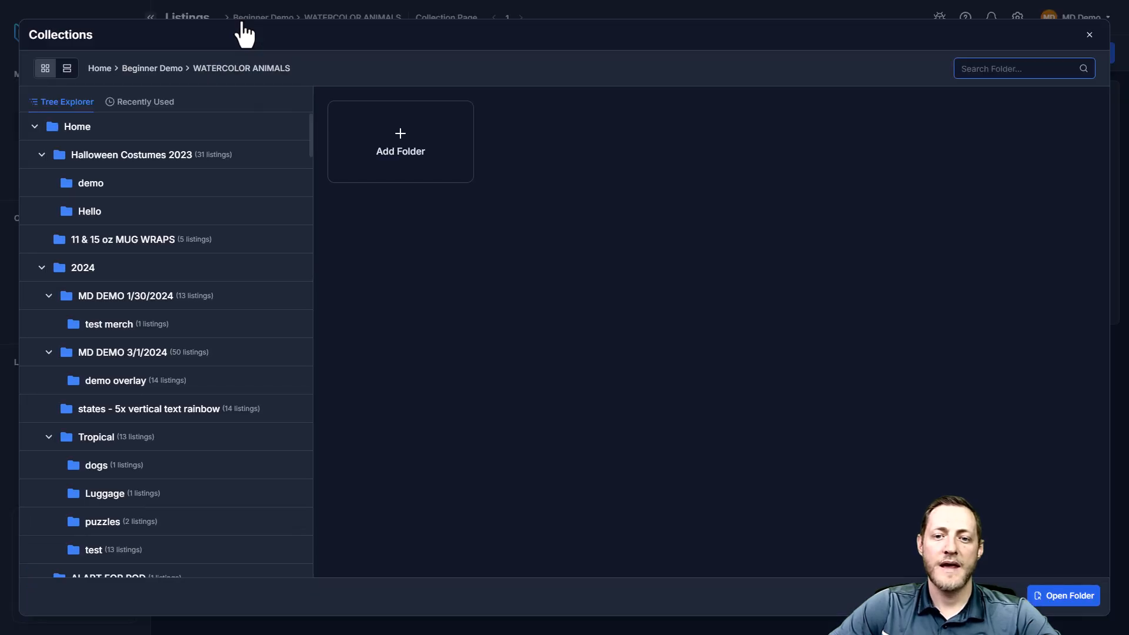
left_click(77, 129)
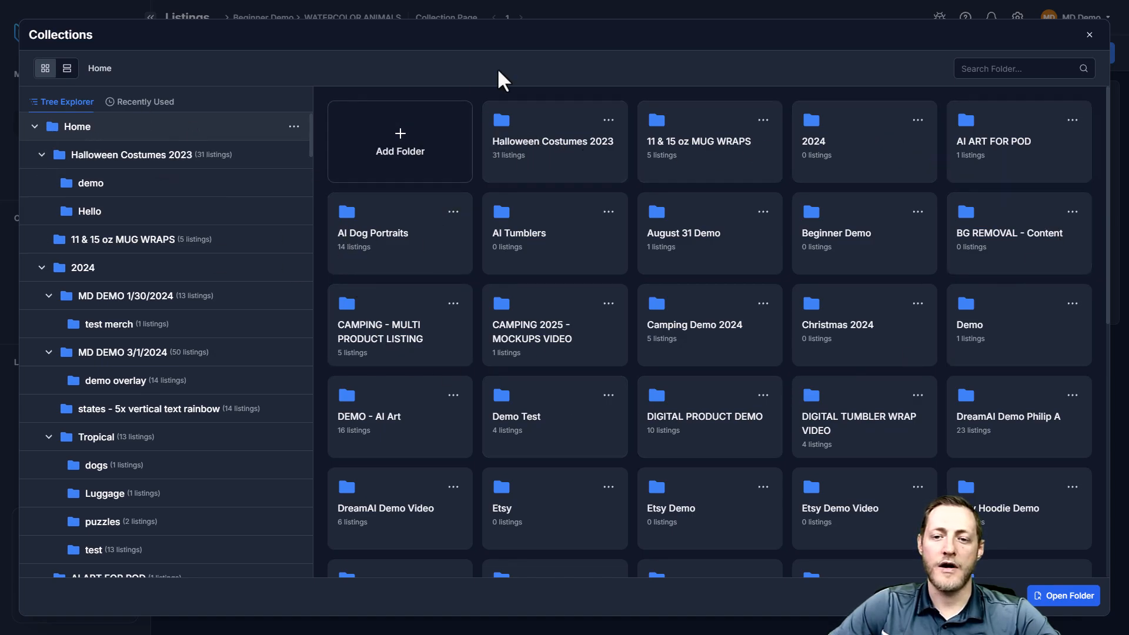
left_click(402, 175)
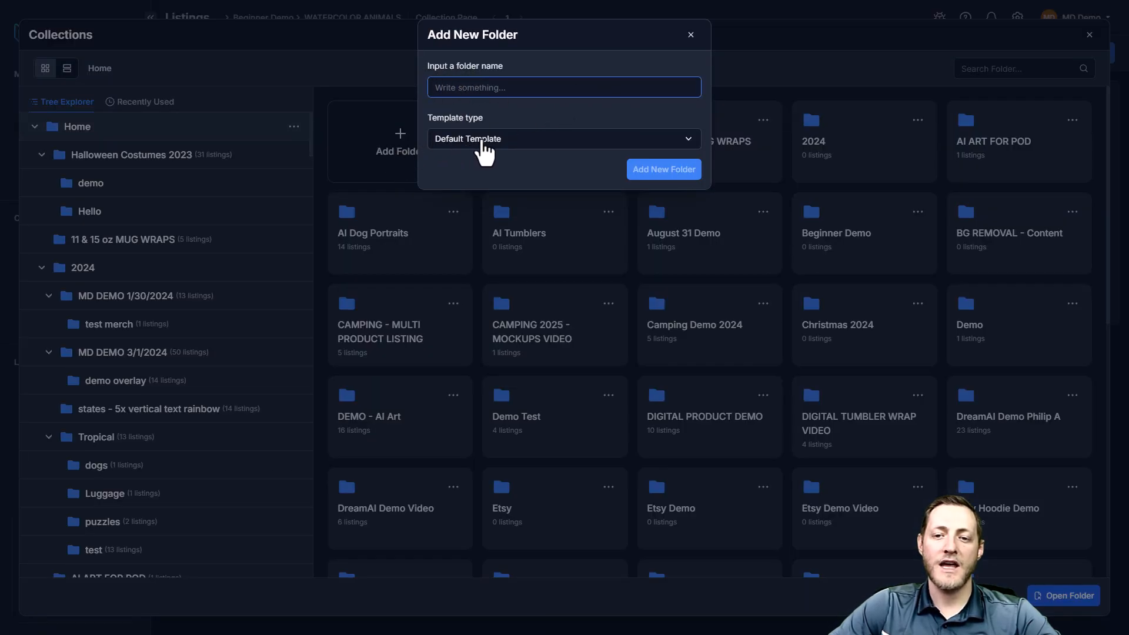
left_click(492, 141)
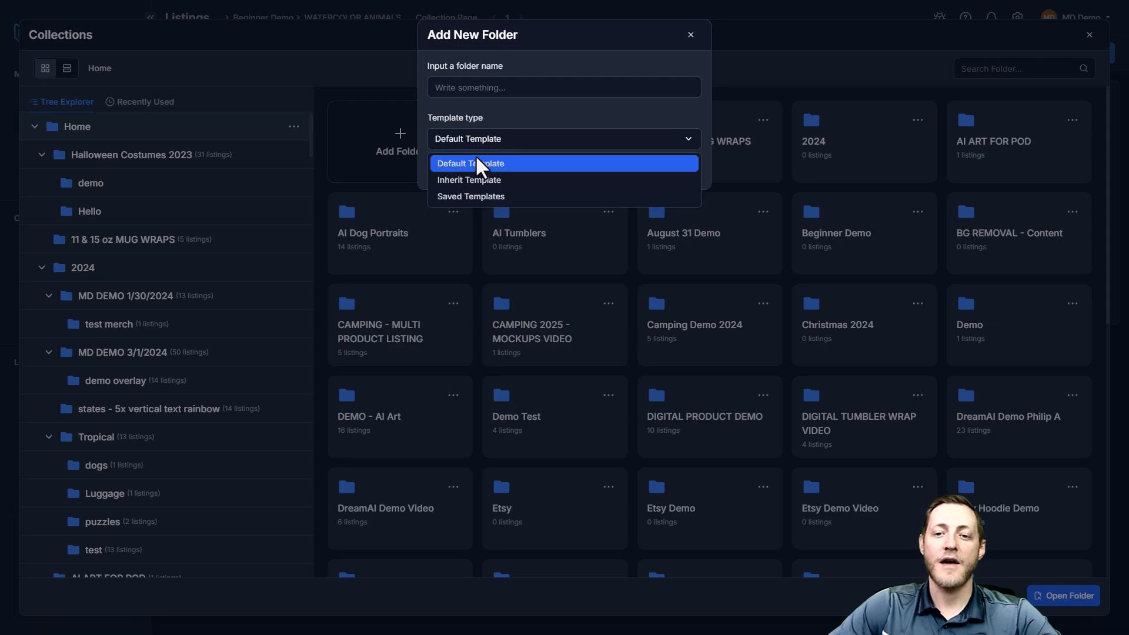
left_click(519, 164)
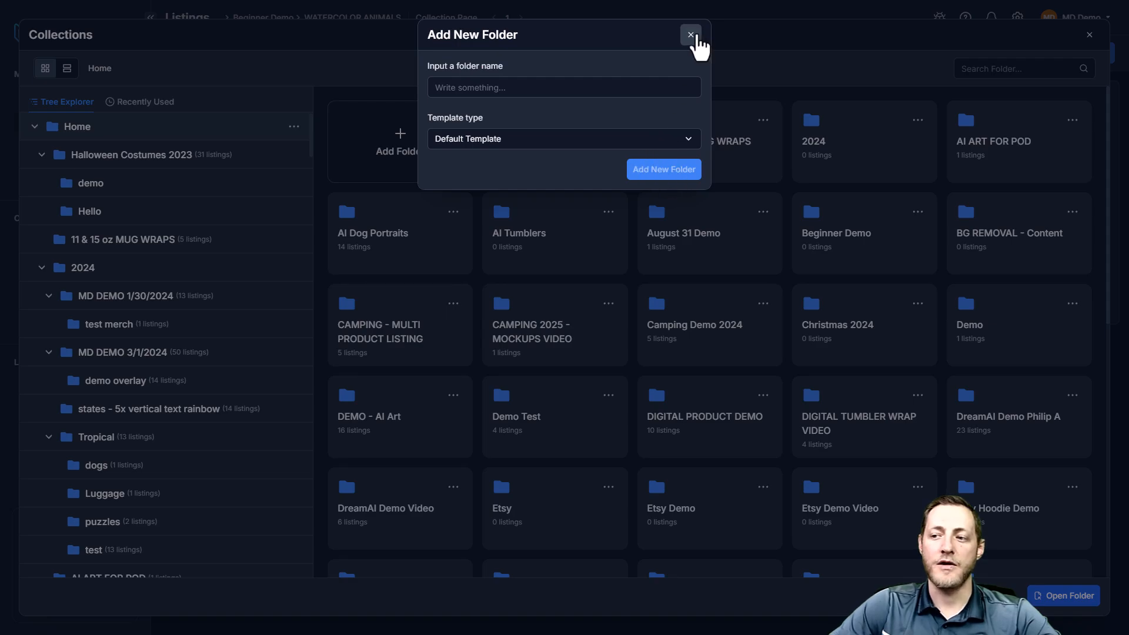
left_click(692, 36)
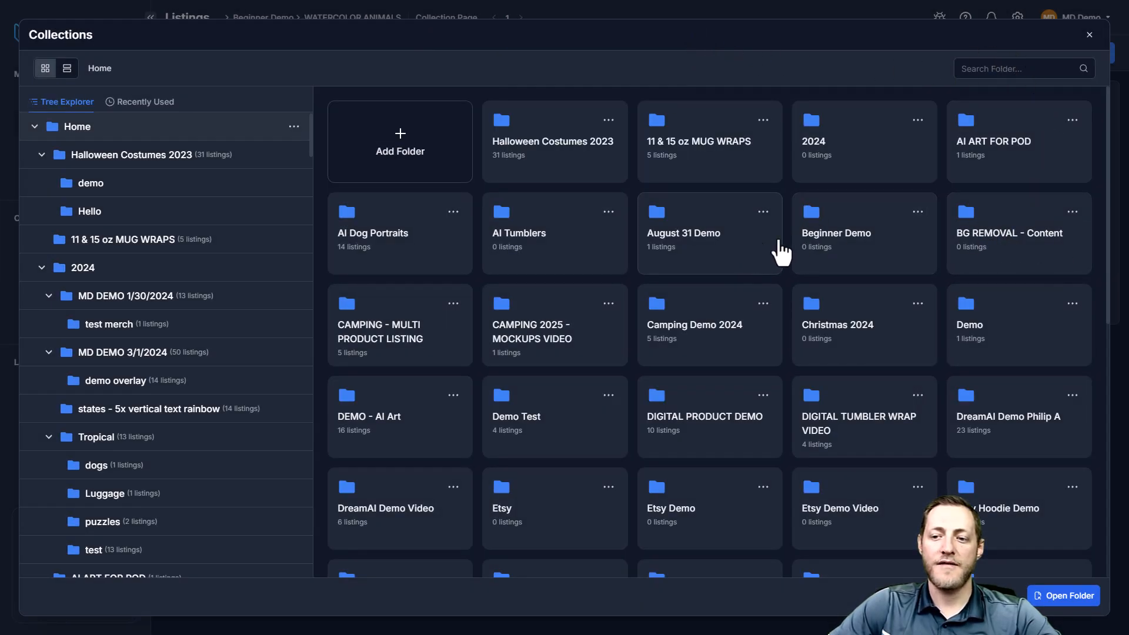
Open the WATERCOLOR ANIMALS folder inside the Beginner Demo collection on the listings page
double_click(820, 235)
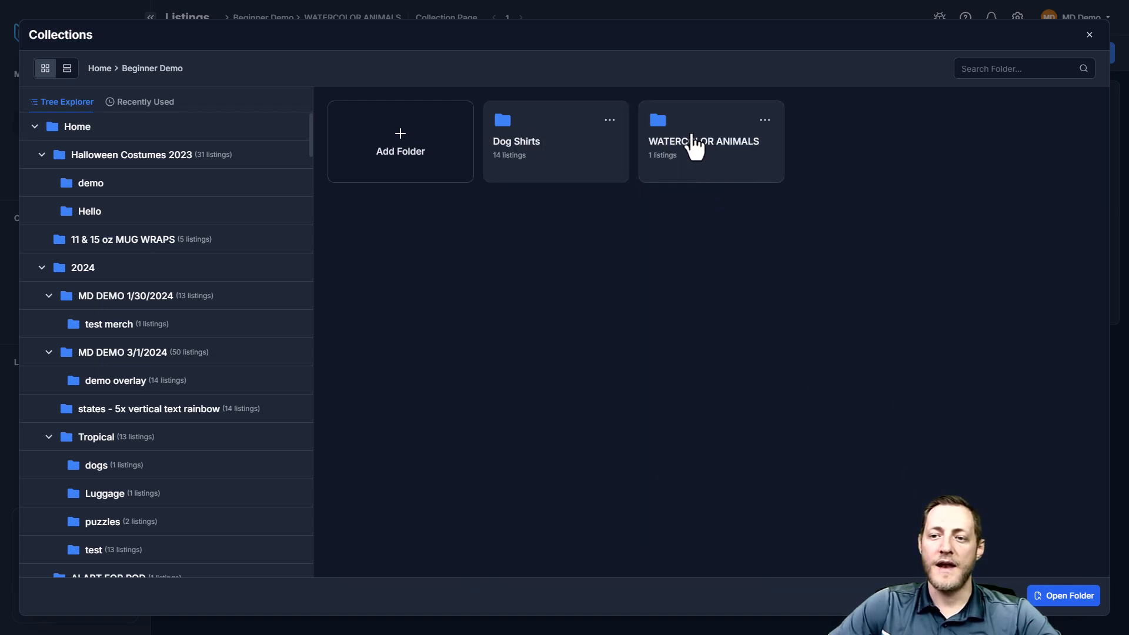
double_click(721, 156)
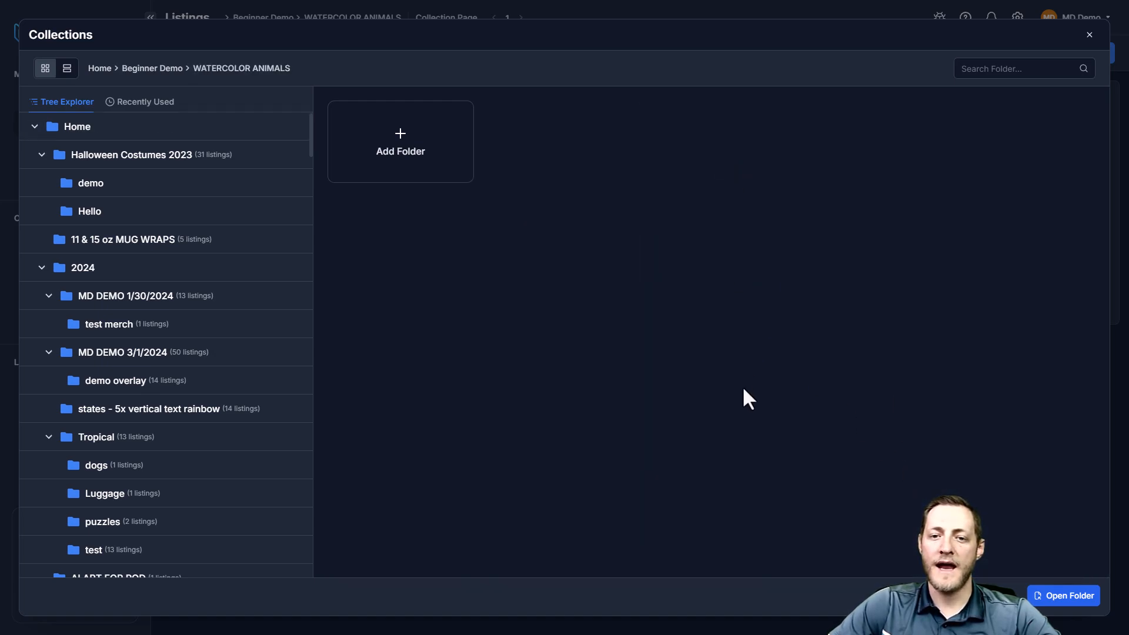
left_click(1060, 596)
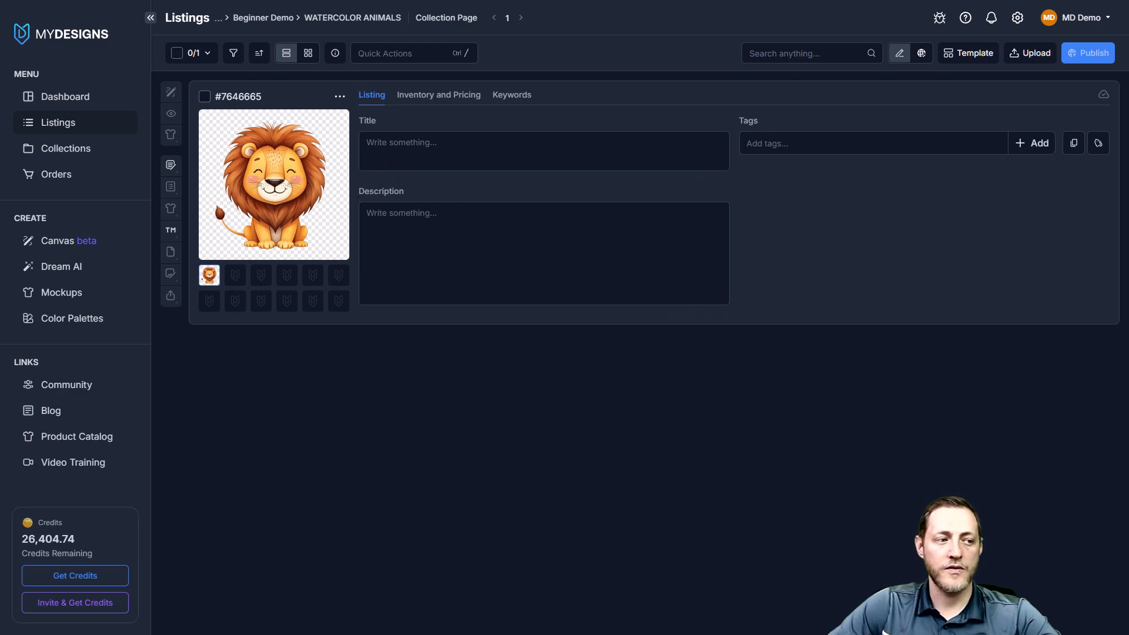
Delete the lion listing from the WATERCOLOR ANIMALS collection
left_click(205, 96)
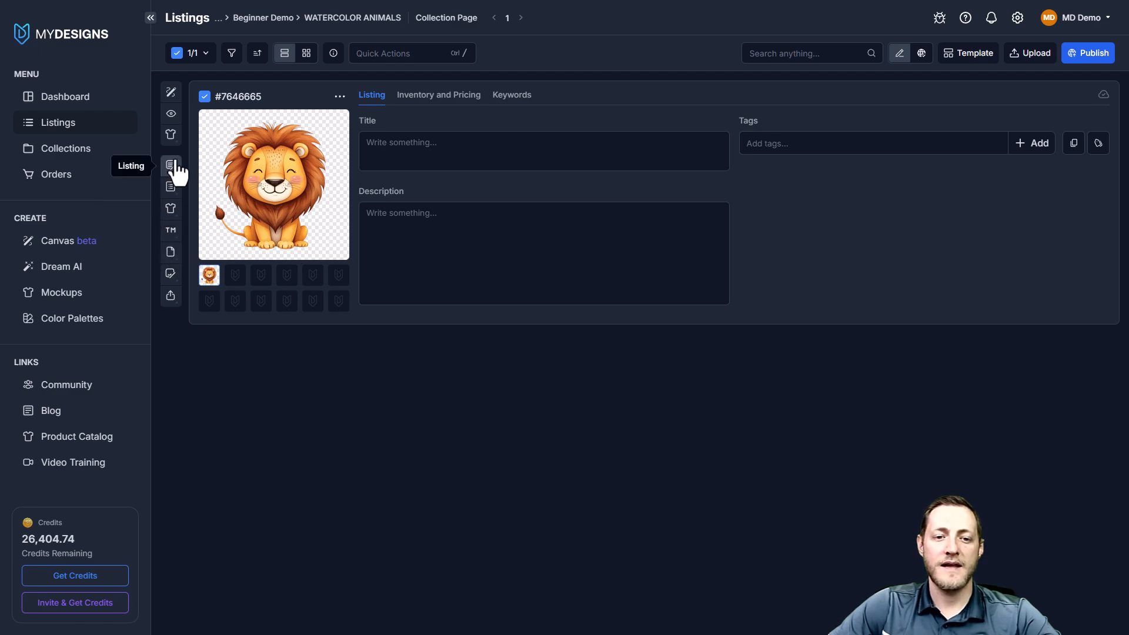
left_click(171, 166)
left_click(228, 188)
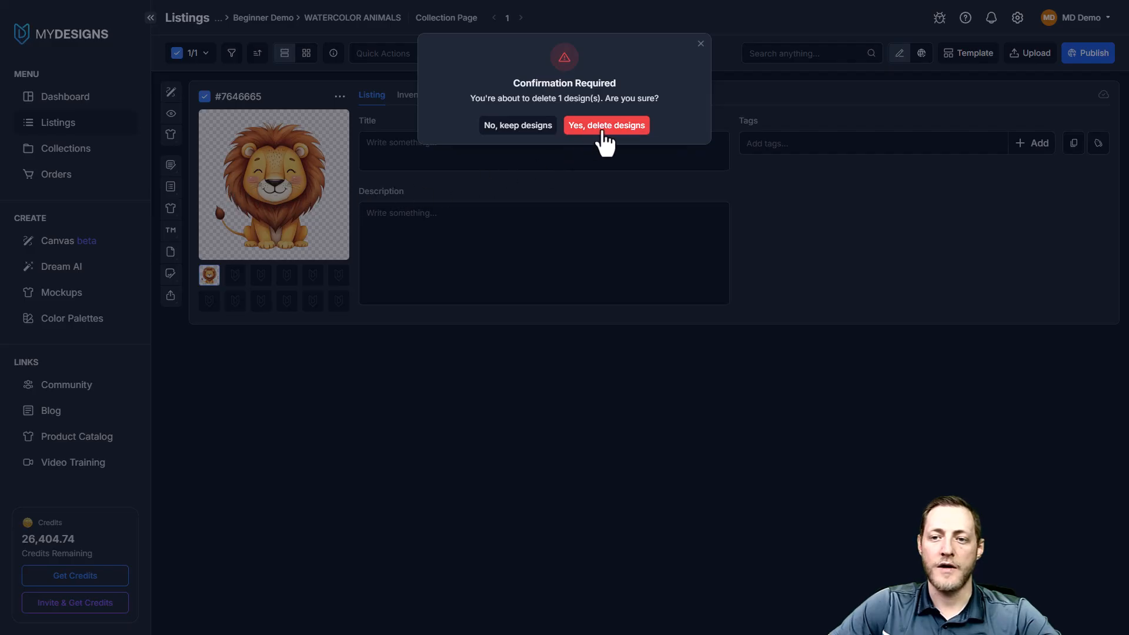
left_click(604, 128)
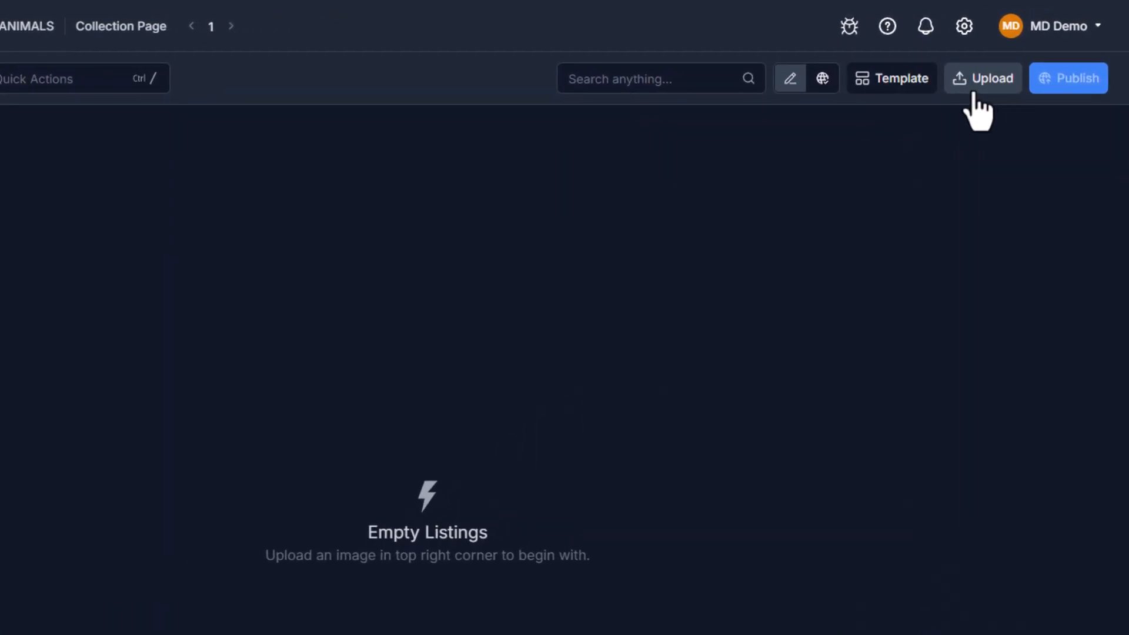
Upload the lion PNG to the empty WATERCOLOR ANIMALS collection as a main file
left_click(974, 89)
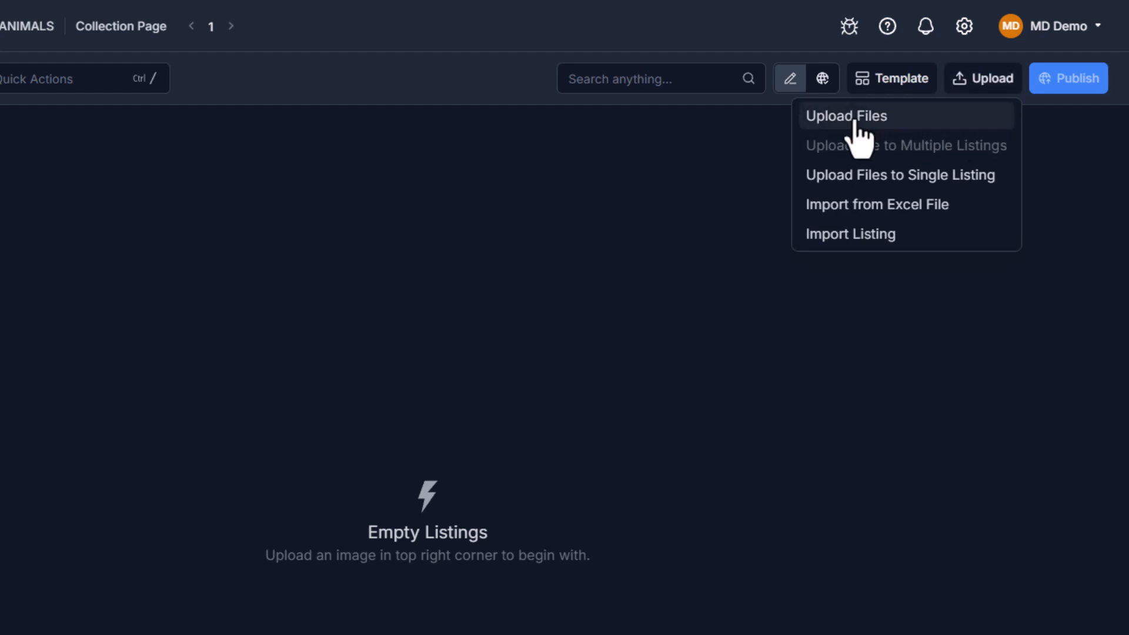
left_click(878, 131)
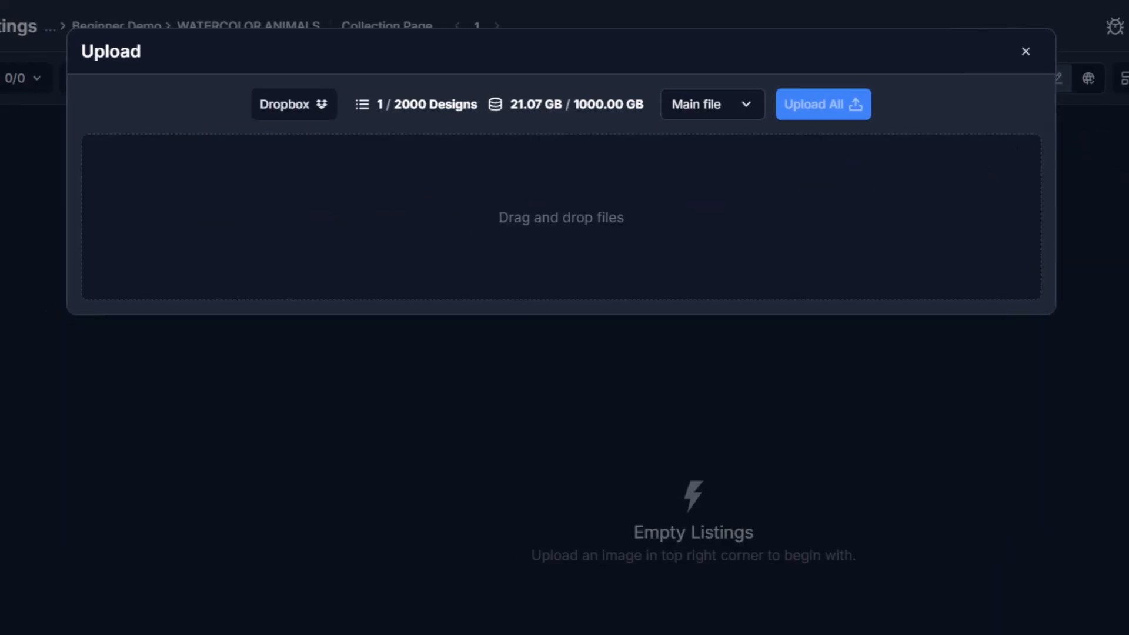
left_click_drag(0, 188, 470, 239)
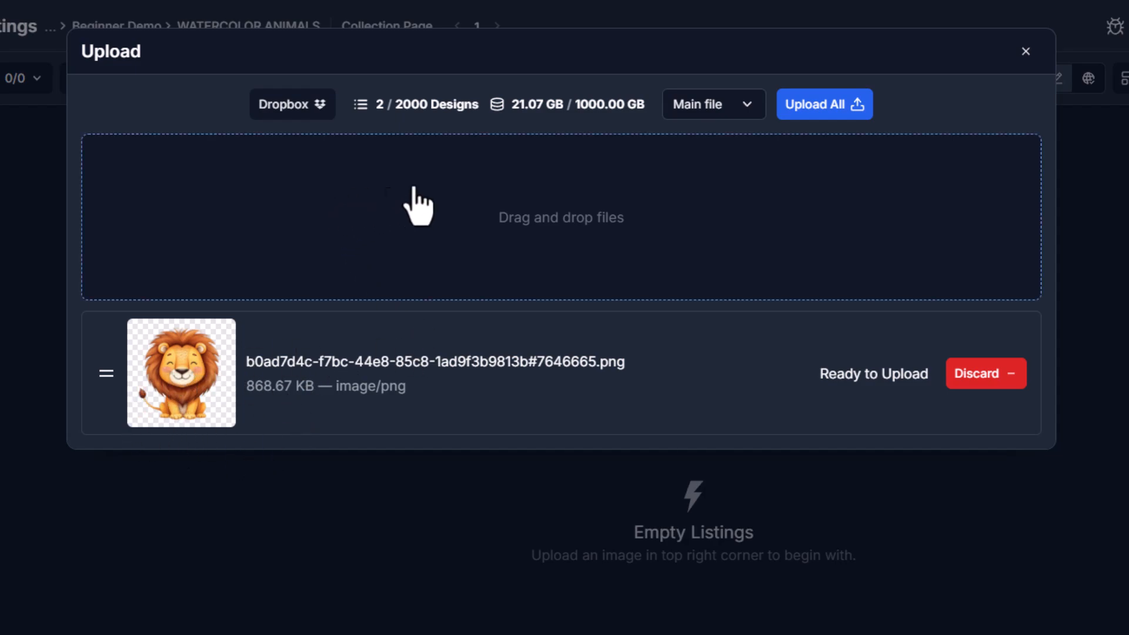
left_click(826, 117)
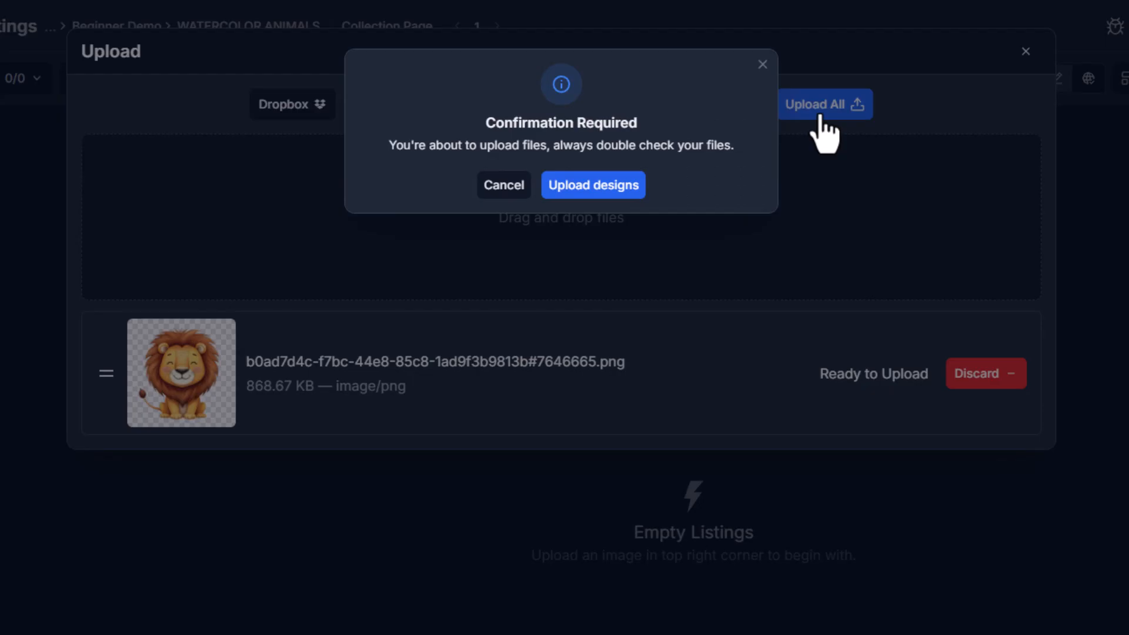
left_click(577, 199)
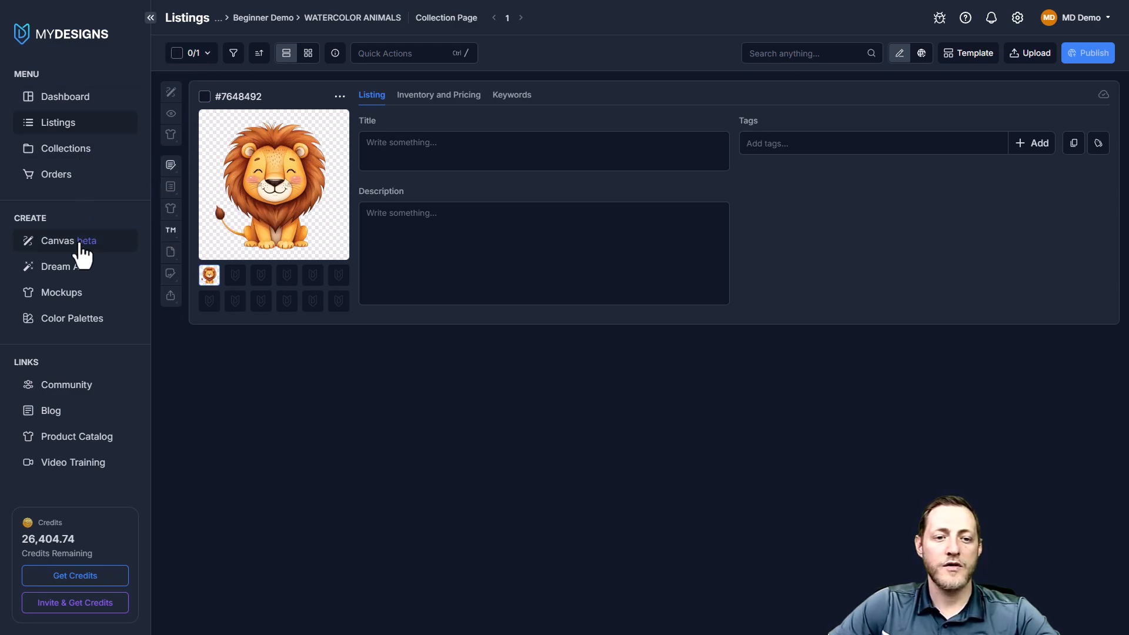
Open Dream AI and use Text to Image mode with 2 images at 1:1 (1024×1024) resolution
left_click_drag(51, 221, 14, 216)
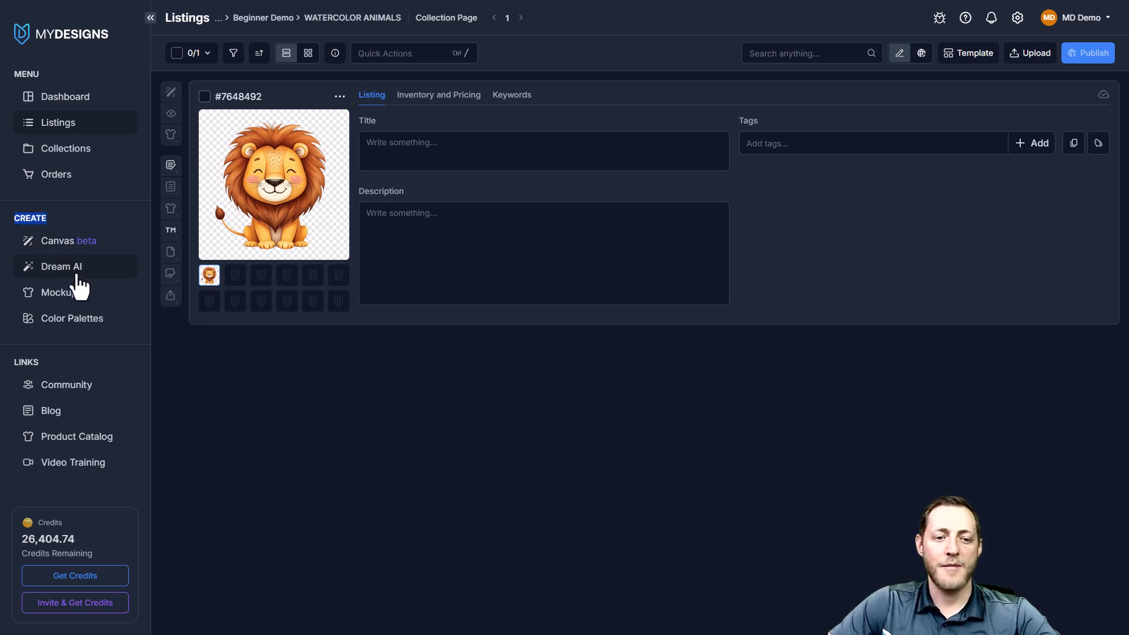
left_click(78, 273)
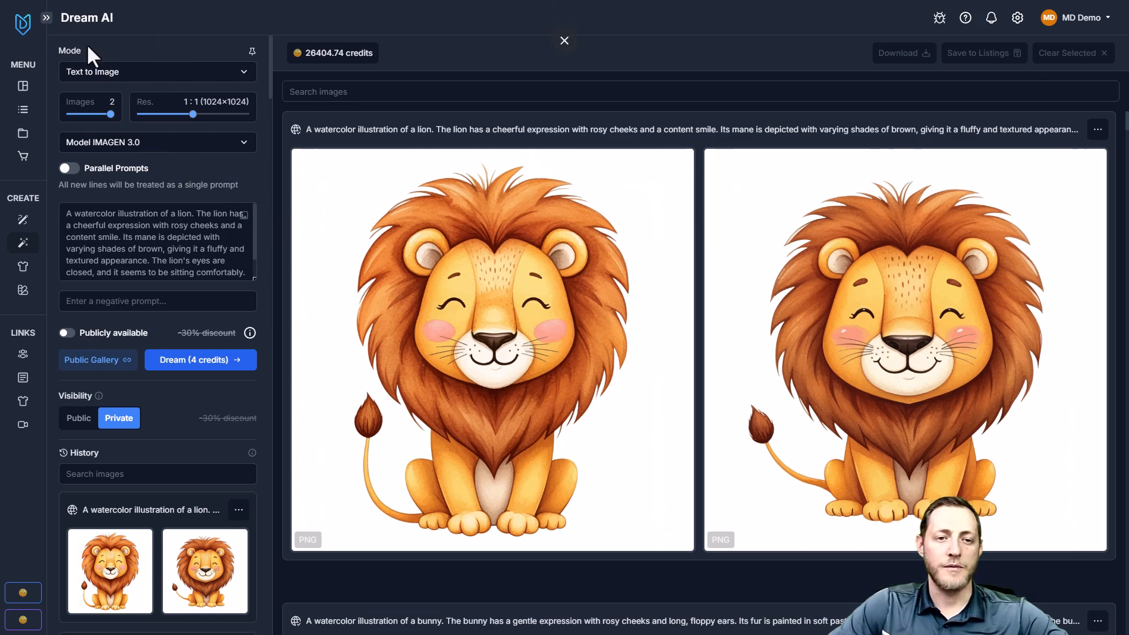
left_click(125, 76)
left_click(118, 96)
mouse_move(104, 113)
left_mouse_down()
mouse_move(70, 114)
mouse_move(111, 114)
left_mouse_up()
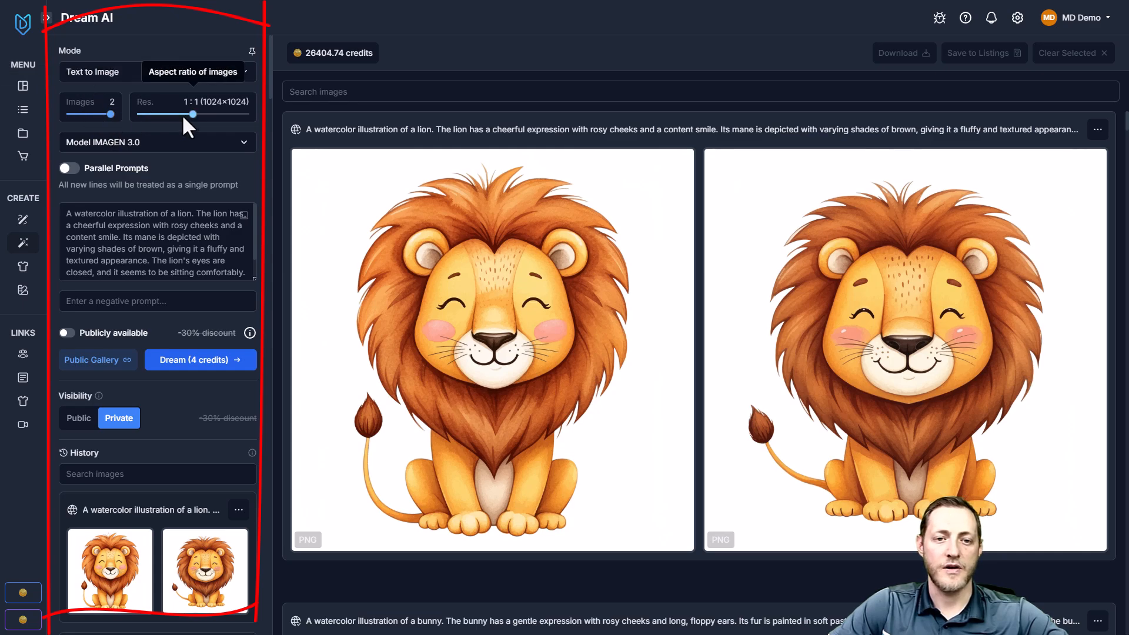
mouse_move(193, 115)
left_mouse_down()
mouse_move(218, 115)
mouse_move(141, 115)
mouse_move(222, 118)
mouse_move(191, 115)
left_mouse_up()
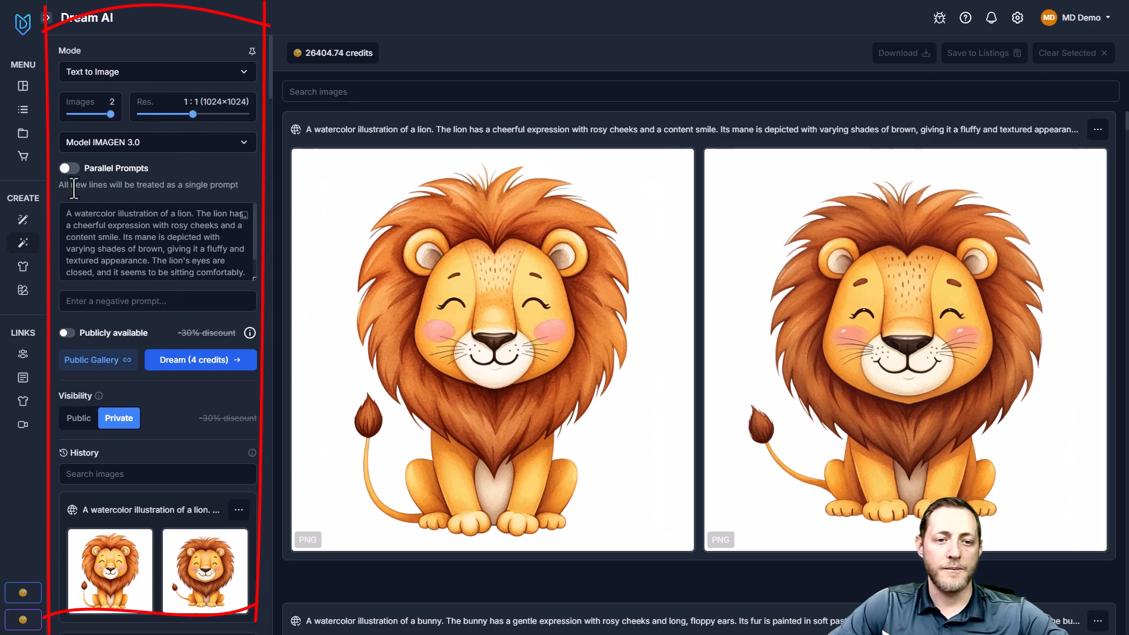
Replace "lion" with "elephant" in the first sentence of the image prompt
left_click_drag(65, 218, 256, 294)
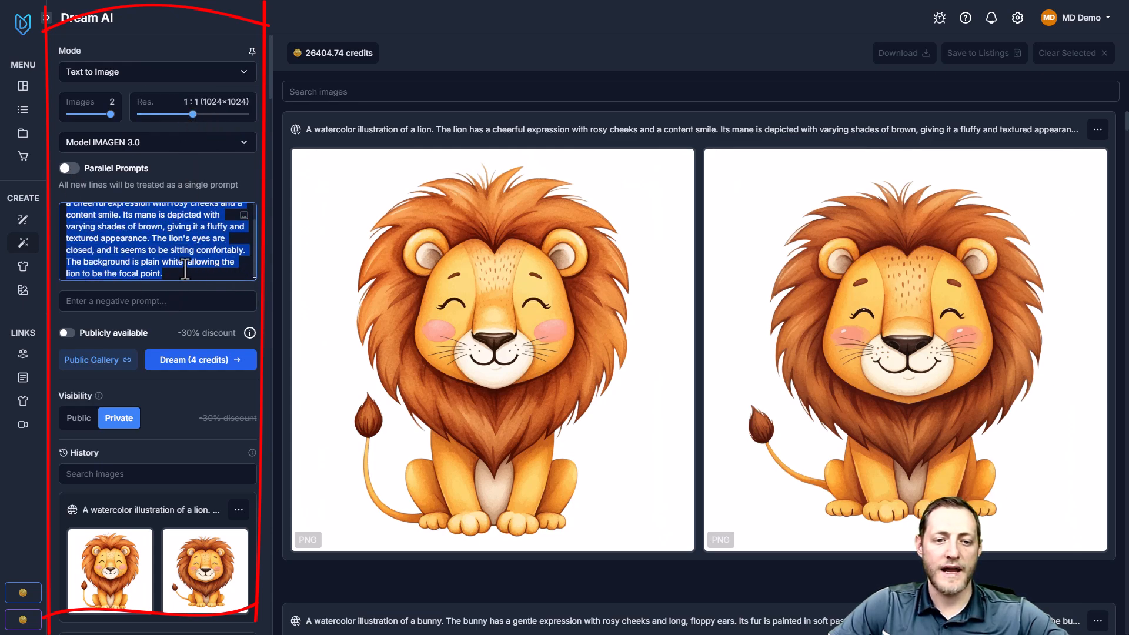
scroll(177, 269, "up", 1)
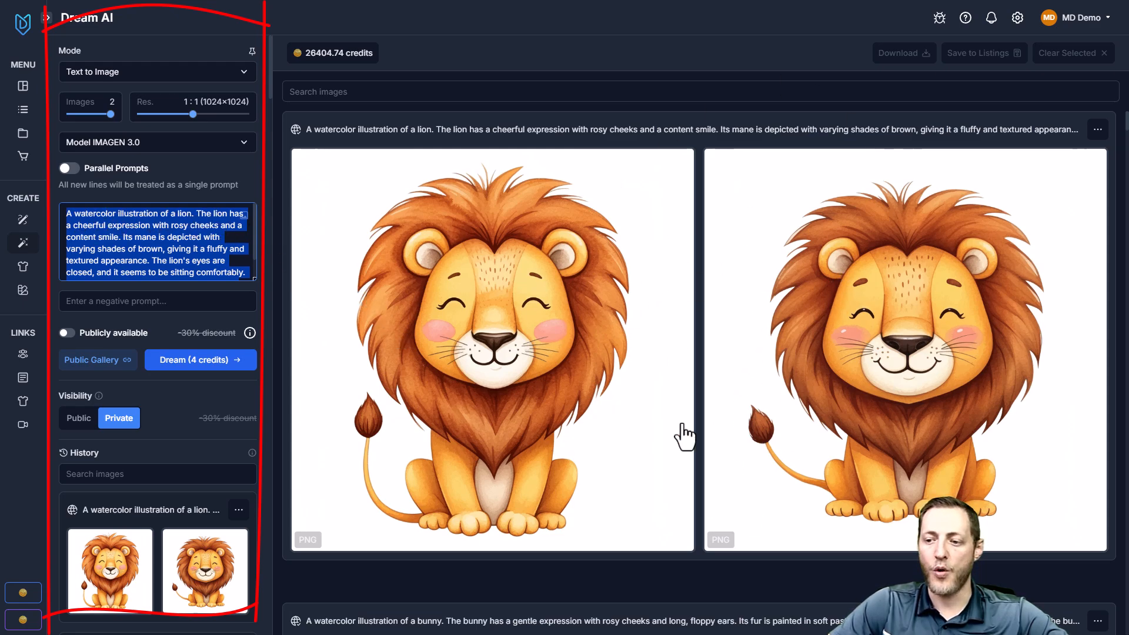
scroll(178, 238, "down", 2)
scroll(178, 238, "up", 2)
left_click(181, 218)
scroll(183, 224, "down", 5)
scroll(206, 189, "up", 5)
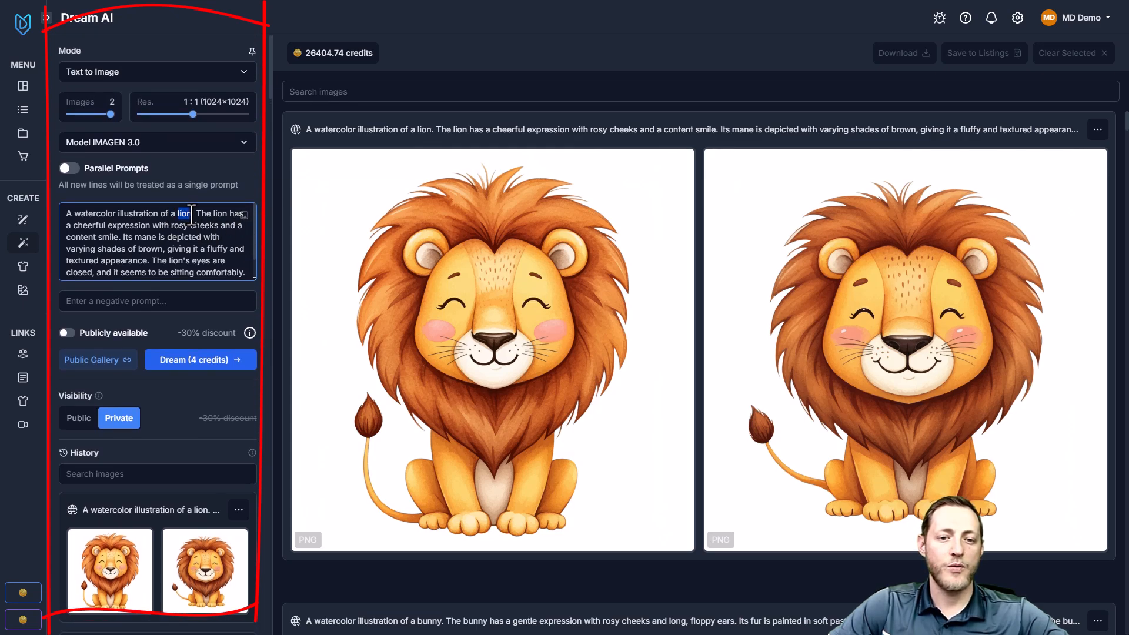
type("elep")
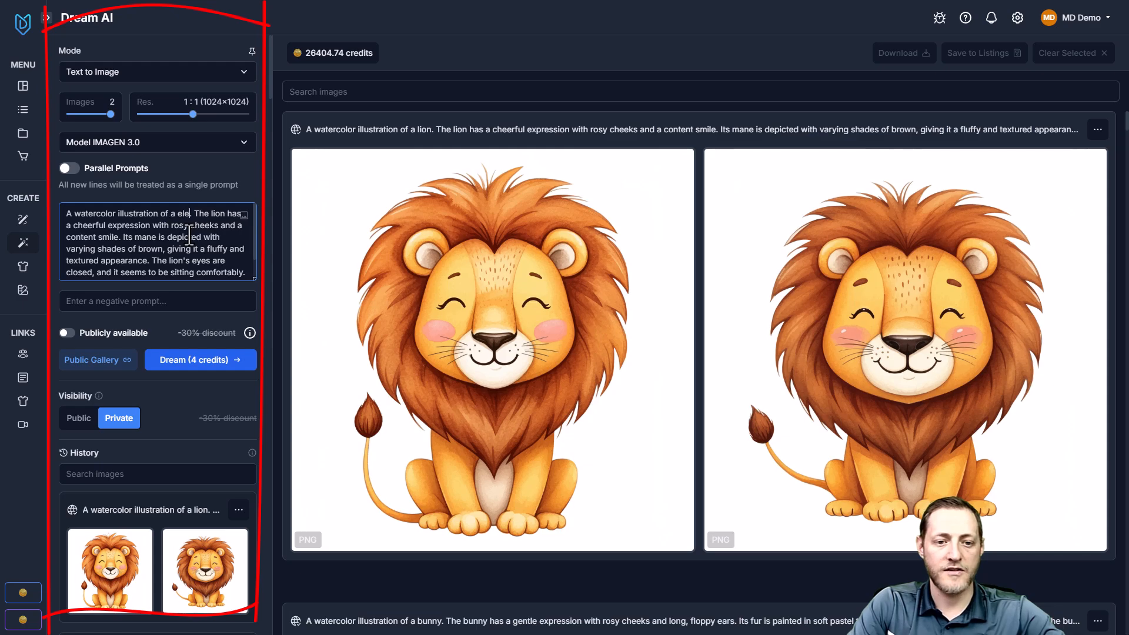
type("hant. Th")
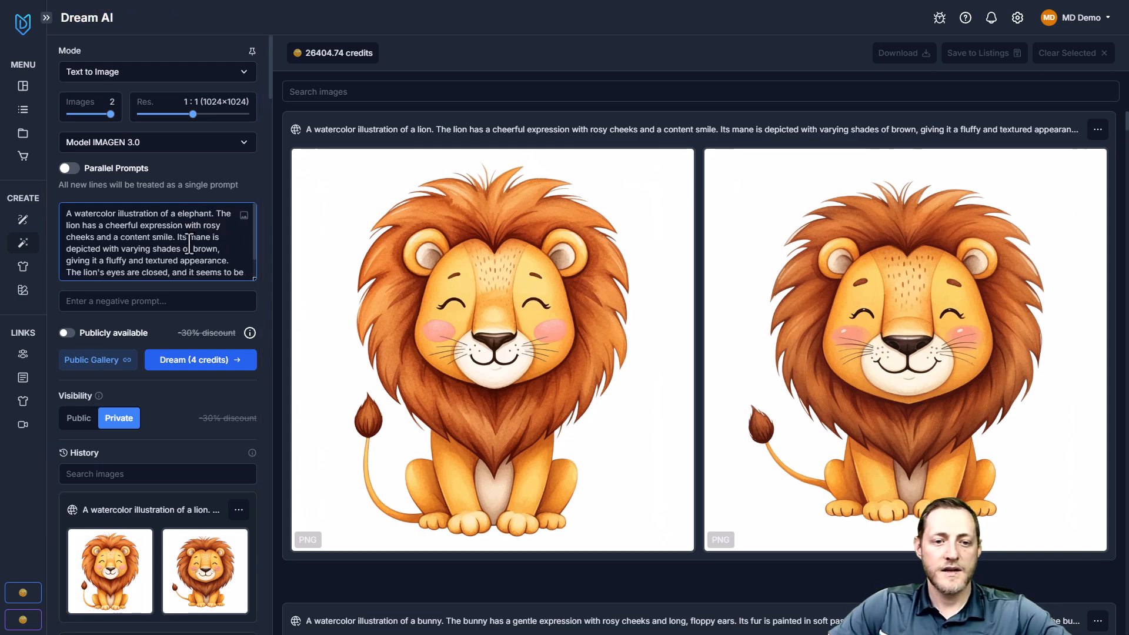
type("e e")
type("lephant")
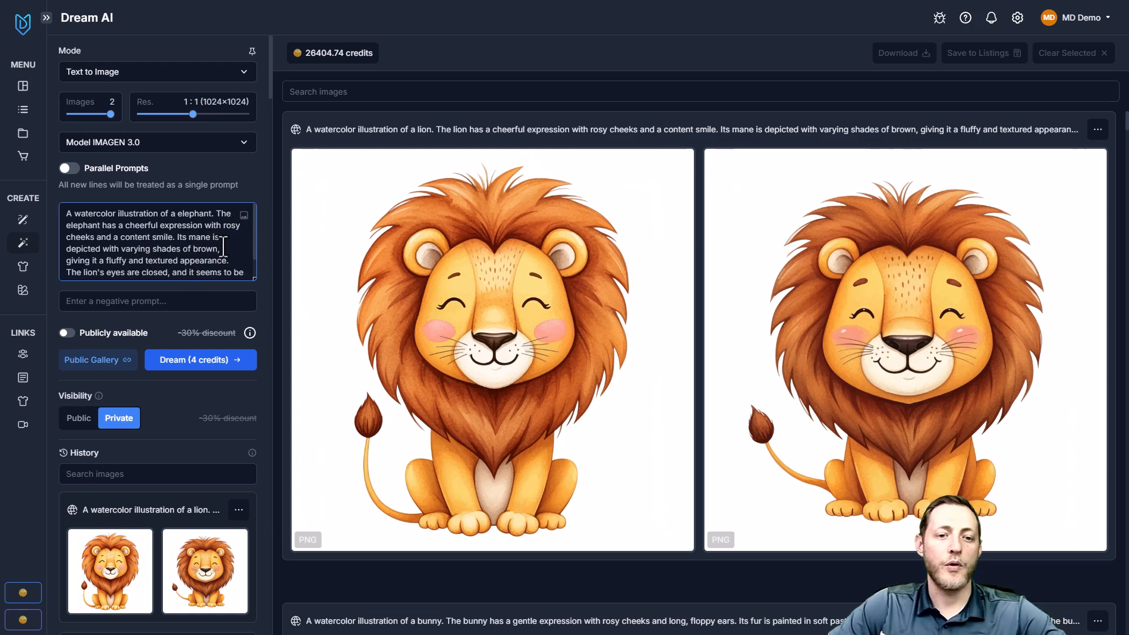
Replace "lion" with "elephant" in the prompt's second sentence and generate the two images
scroll(157, 258, "down", 1)
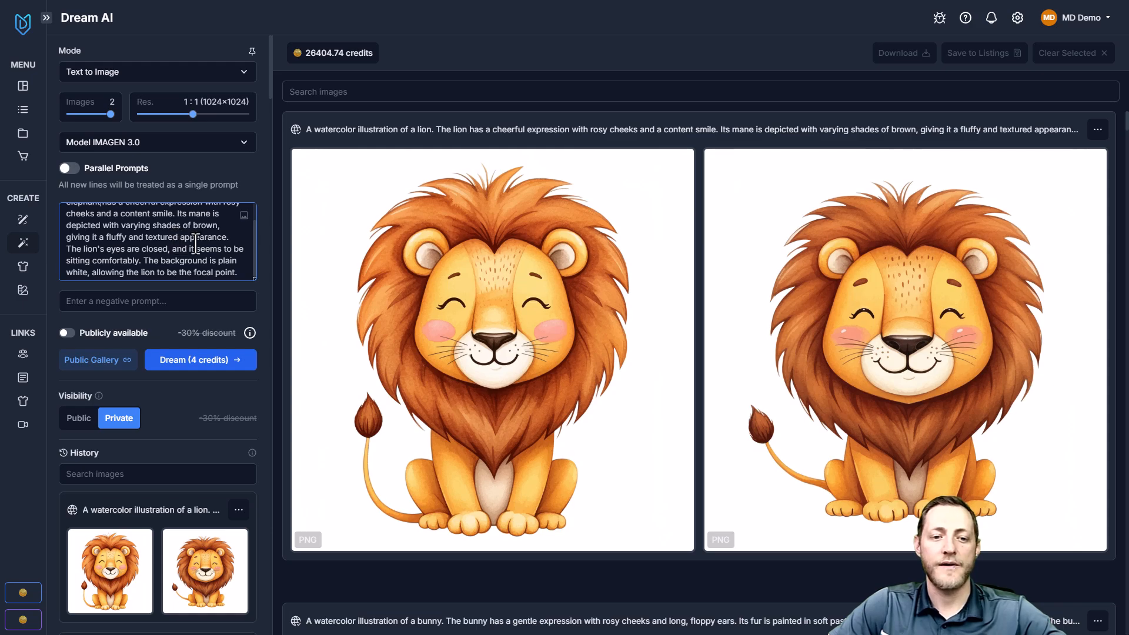
scroll(217, 255, "up", 2)
left_click(209, 360)
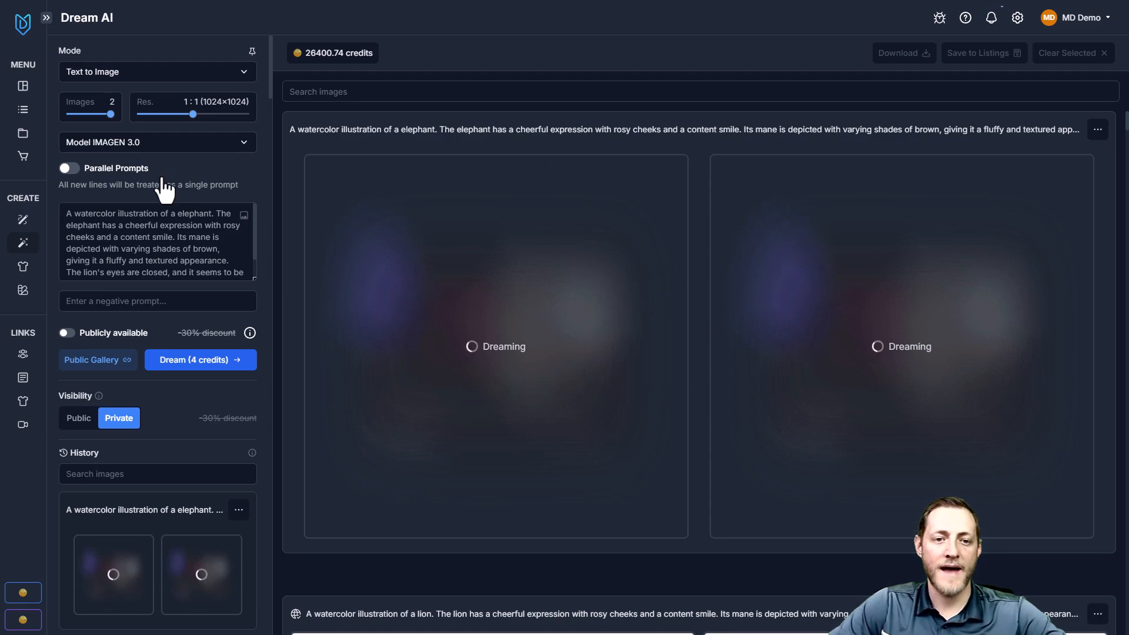
Look through the available image generation models without changing the chosen one
left_click(216, 144)
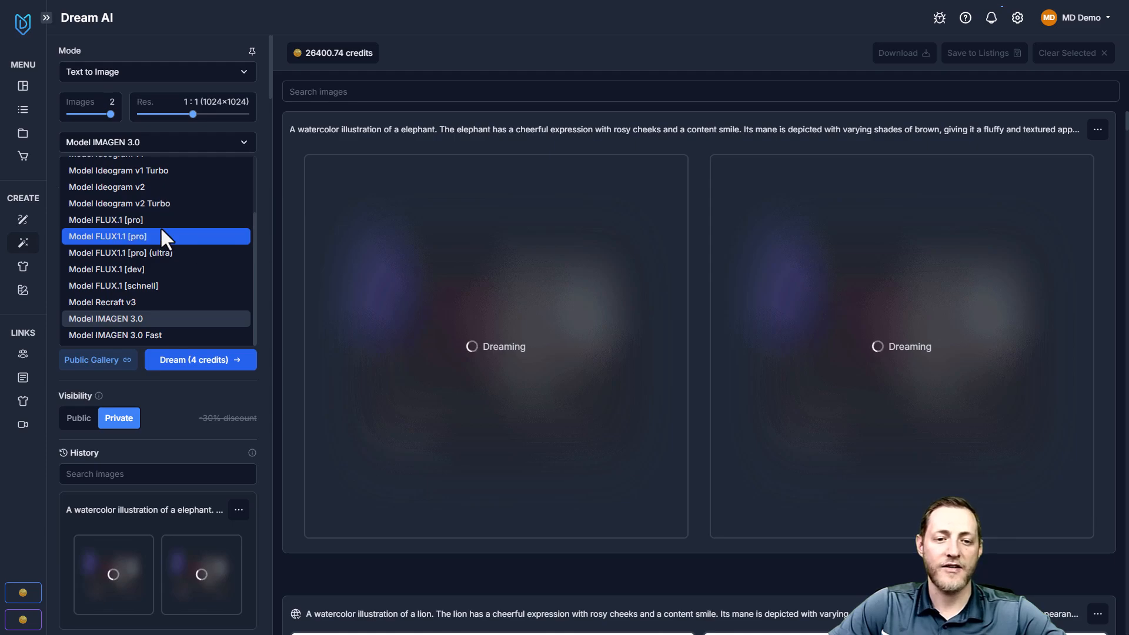
scroll(150, 217, "up", 2)
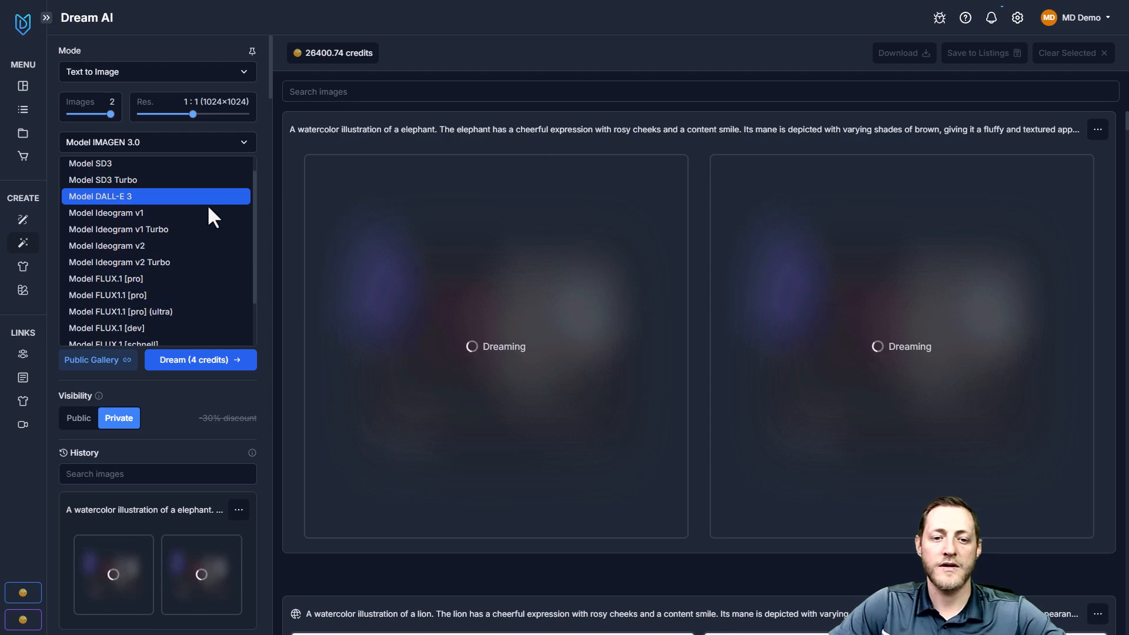
left_click(269, 157)
Browse the previously generated watercolor bunny, zebra, giraffe, elephant and monkey images
scroll(242, 244, "down", 3)
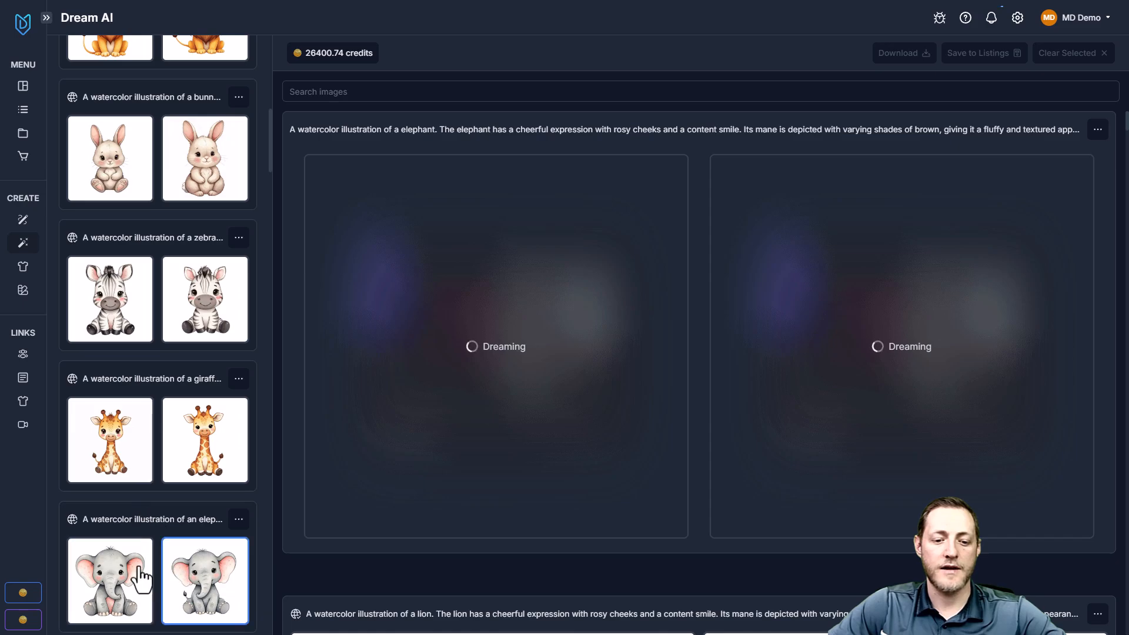
scroll(518, 312, "down", 15)
scroll(566, 321, "down", 20)
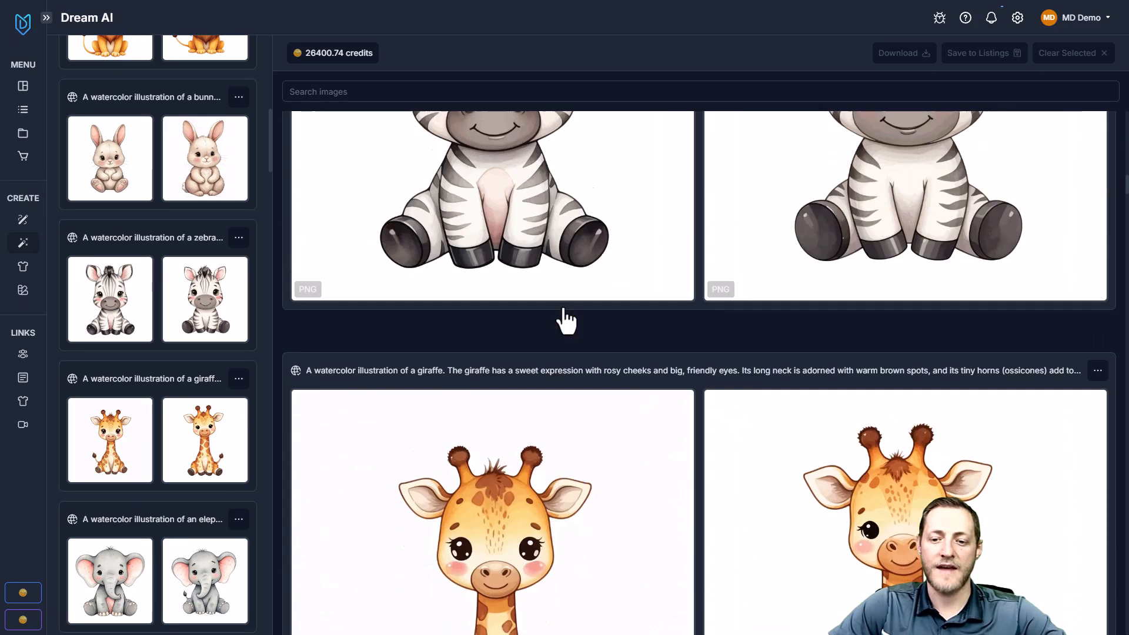
scroll(547, 394, "up", 3)
scroll(232, 373, "up", 9)
scroll(221, 360, "down", 11)
scroll(228, 352, "down", 2)
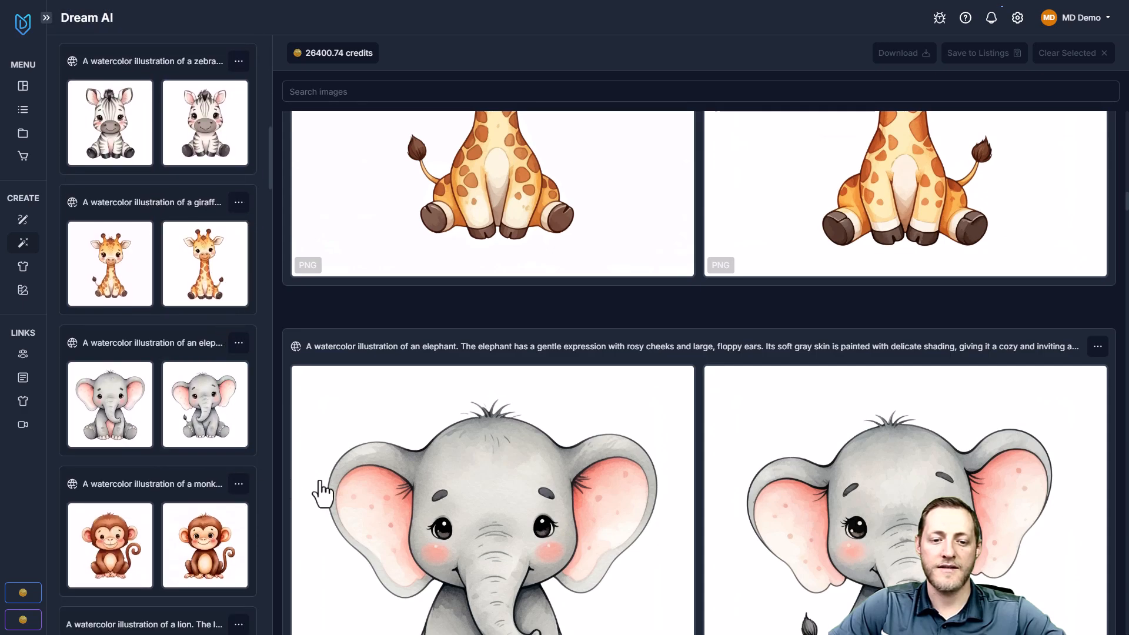
scroll(632, 446, "down", 5)
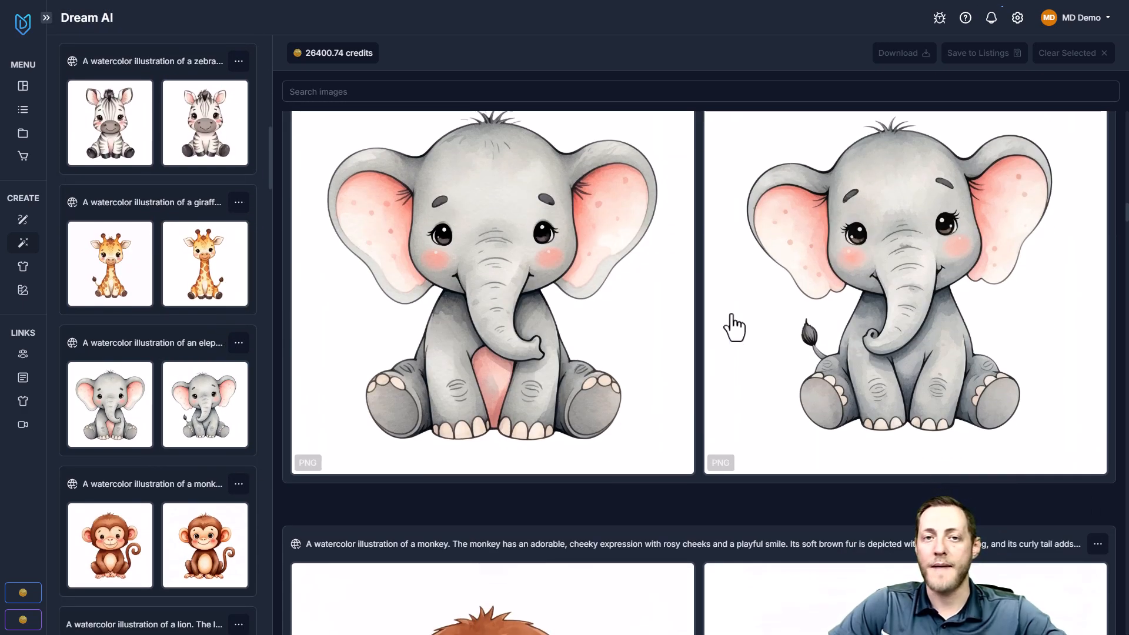
scroll(731, 328, "down", 6)
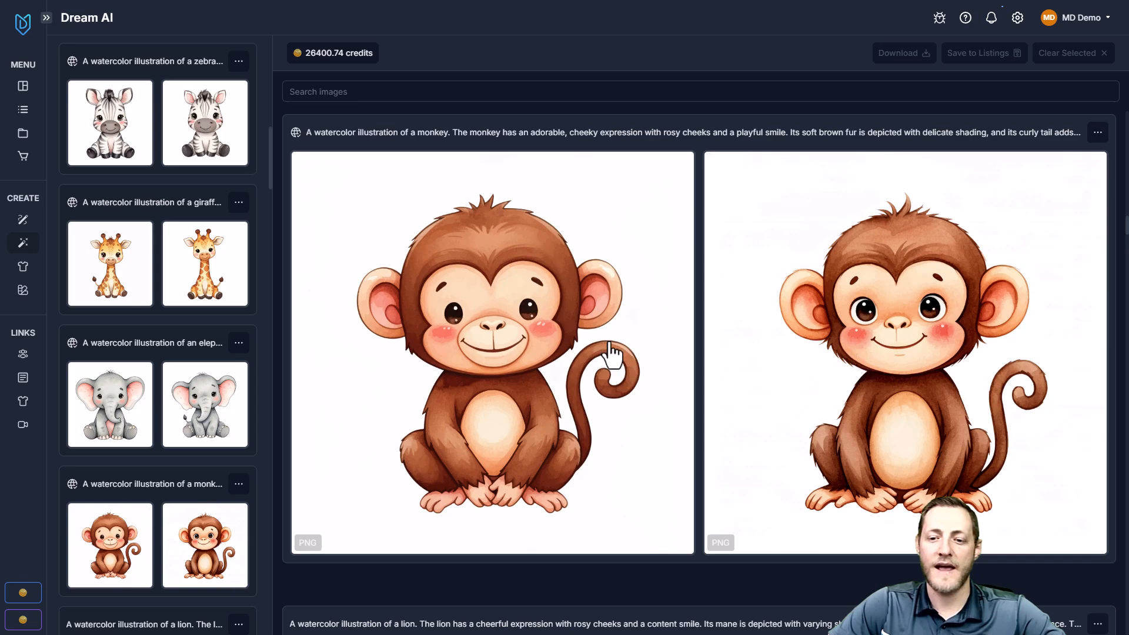
scroll(706, 382, "up", 1)
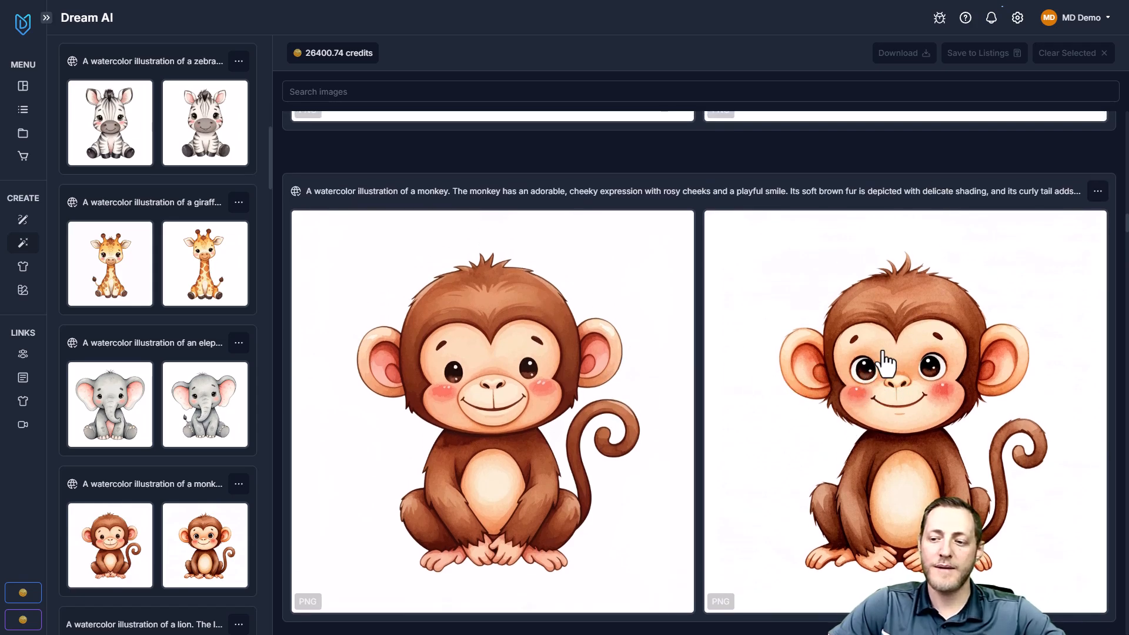
Select the second monkey, second elephant, first giraffe, first zebra and first bunny images from the generated results
left_click(876, 373)
scroll(894, 415, "up", 4)
scroll(903, 458, "up", 4)
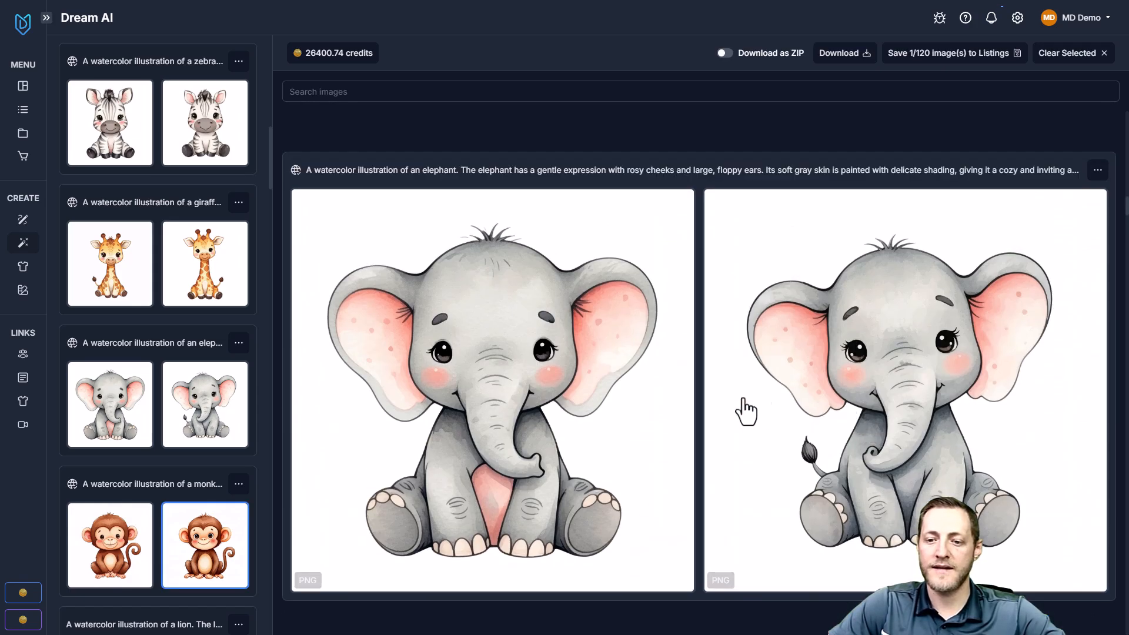
left_click(888, 353)
scroll(834, 344, "up", 7)
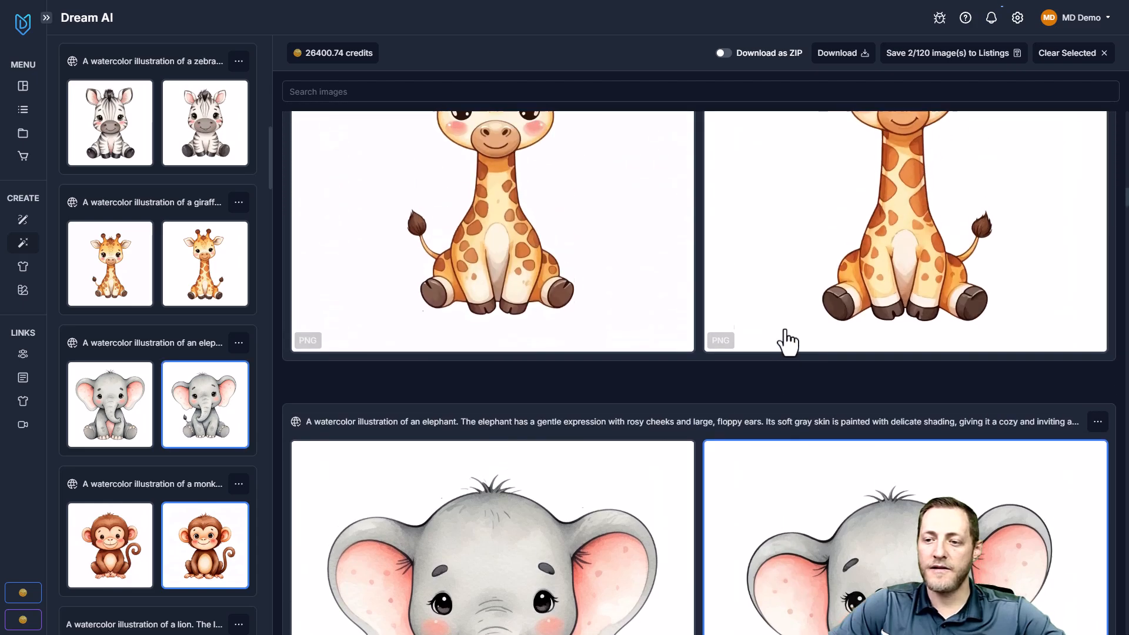
left_click(559, 319)
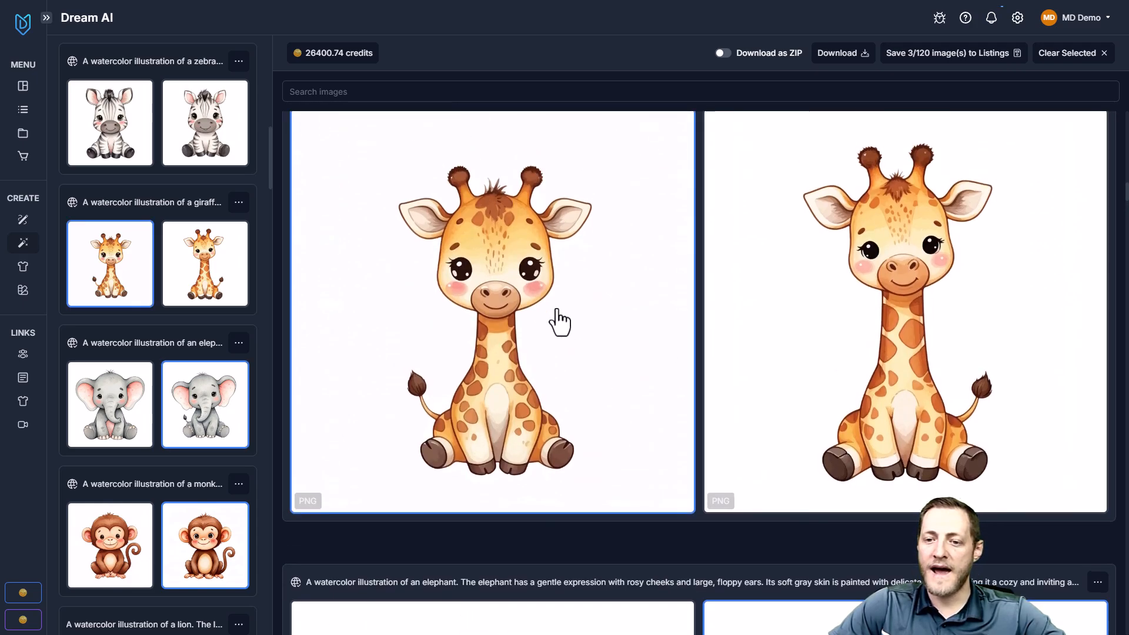
scroll(570, 316, "up", 8)
left_click(601, 338)
scroll(599, 334, "up", 8)
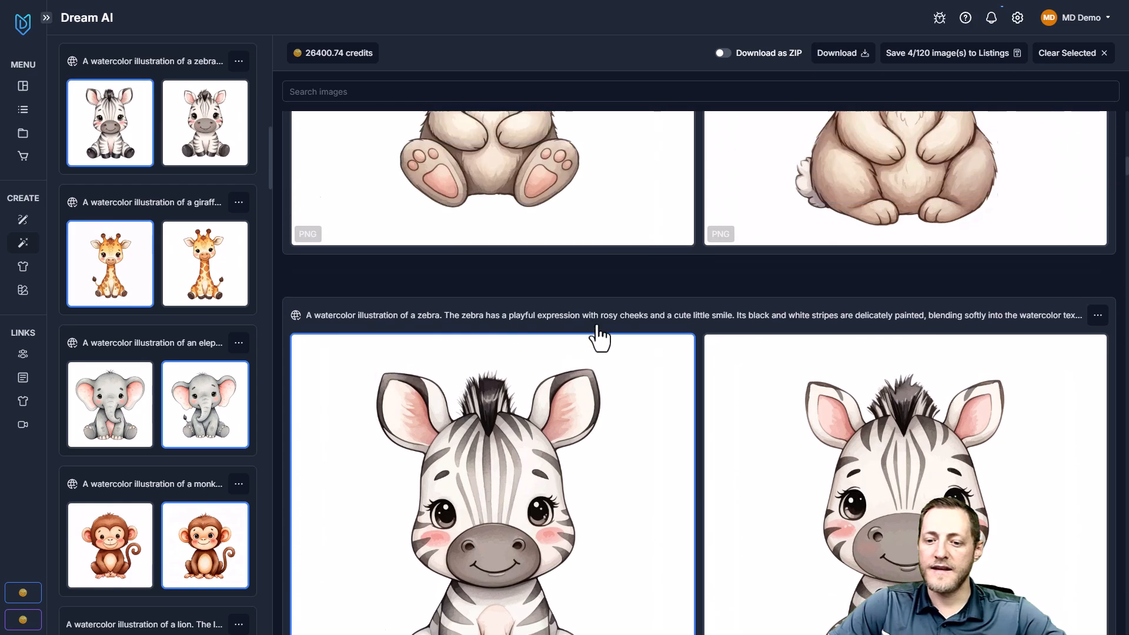
left_click(545, 335)
scroll(576, 333, "up", 8)
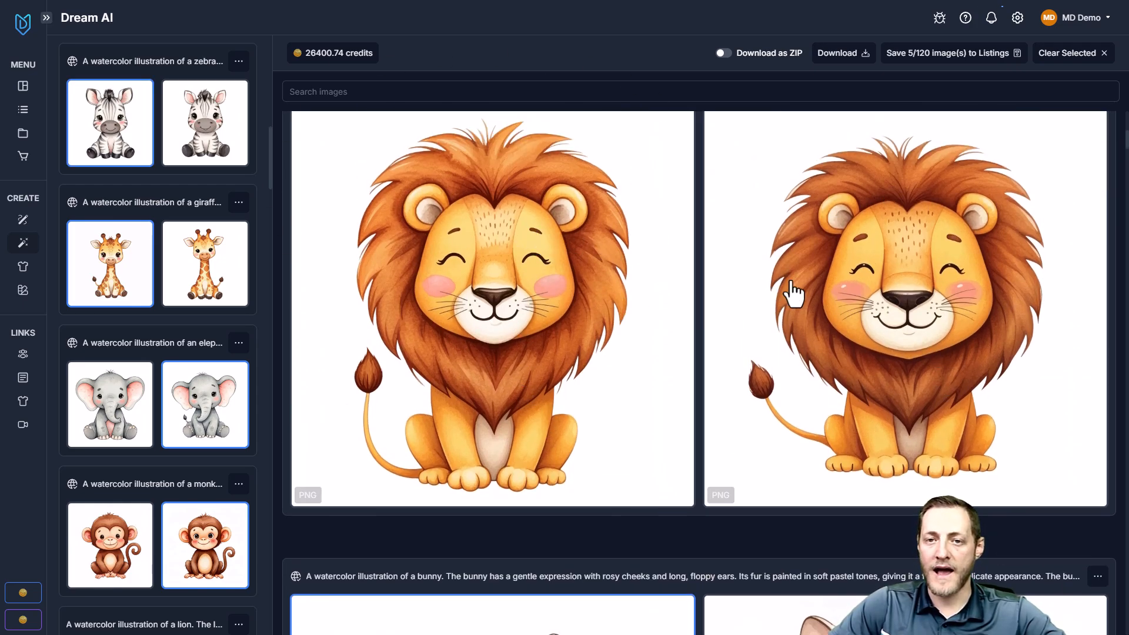
Start saving the five selected animal images to listings and set the PNG upscale option to Upscale
scroll(588, 305, "up", 8)
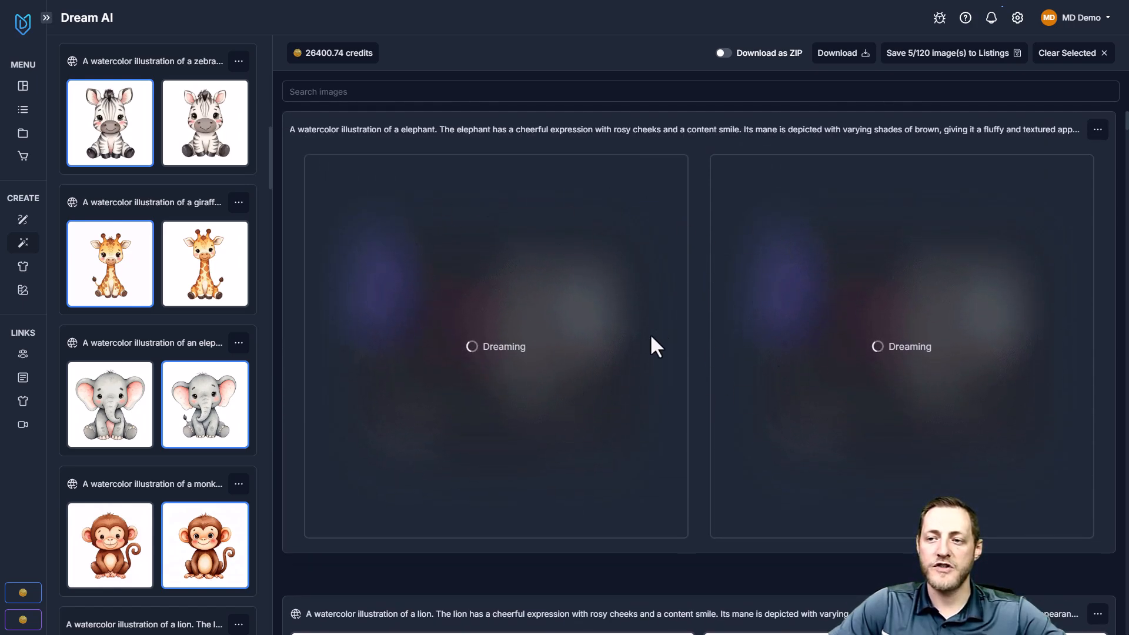
scroll(587, 394, "down", 12)
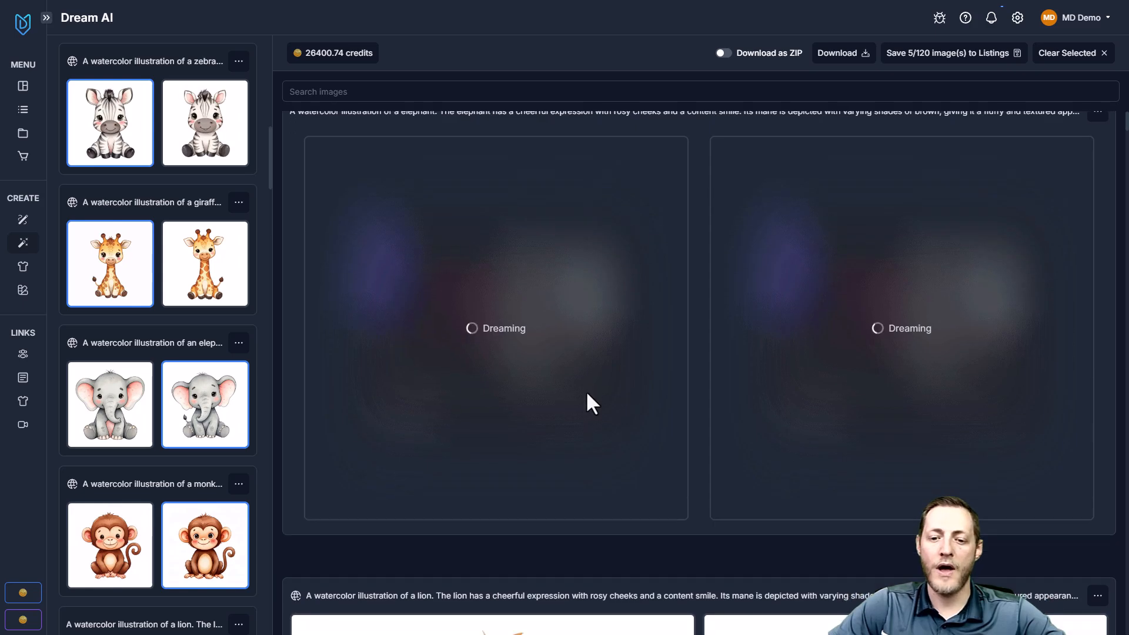
scroll(721, 365, "down", 15)
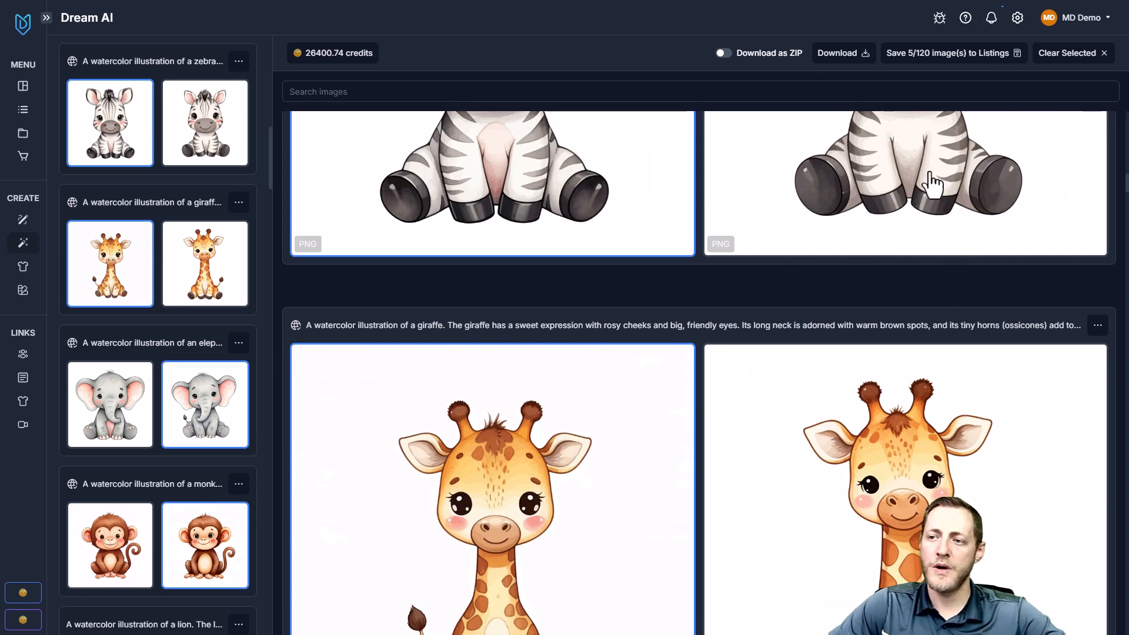
left_click(928, 63)
left_click(496, 89)
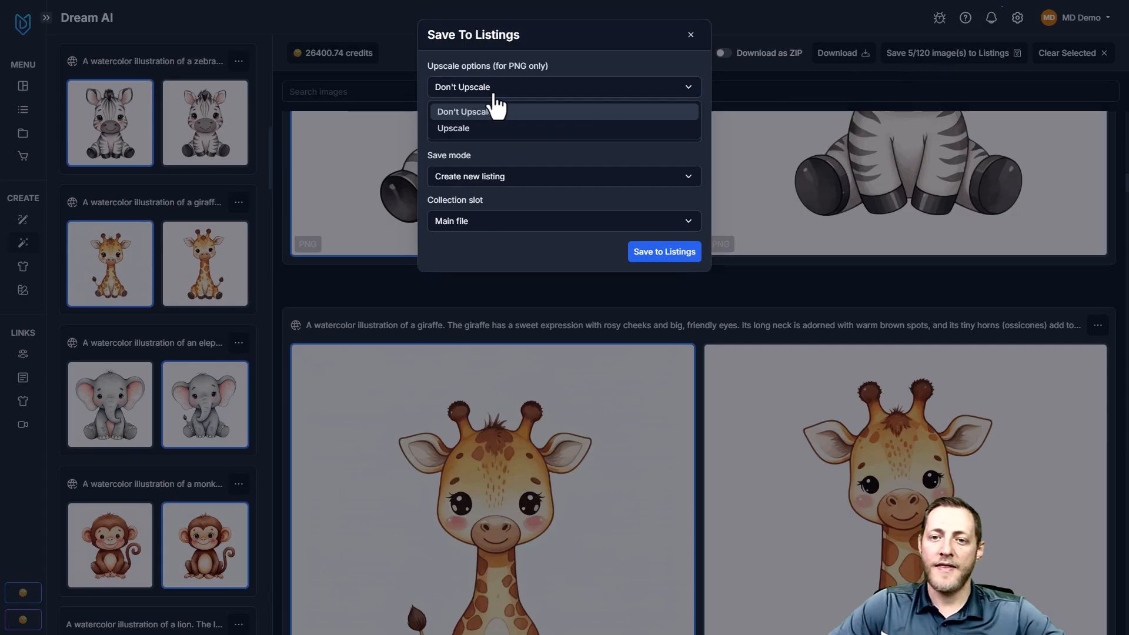
left_click(477, 127)
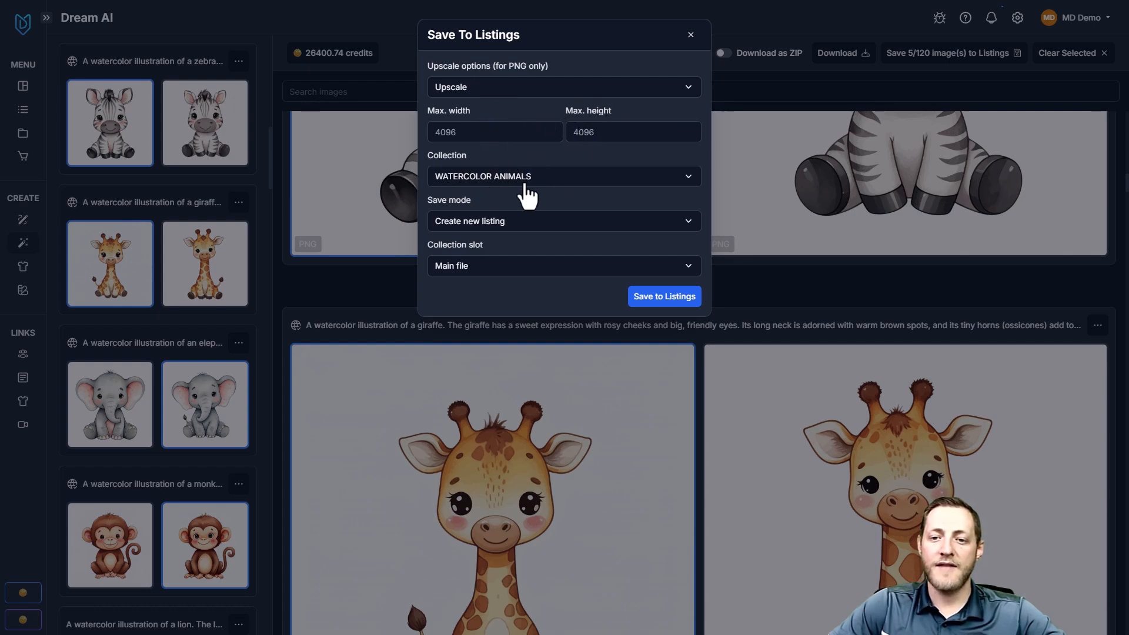
Save the images to the WATERCOLOR ANIMALS collection as new listings, using the Main file slot
left_click(504, 180)
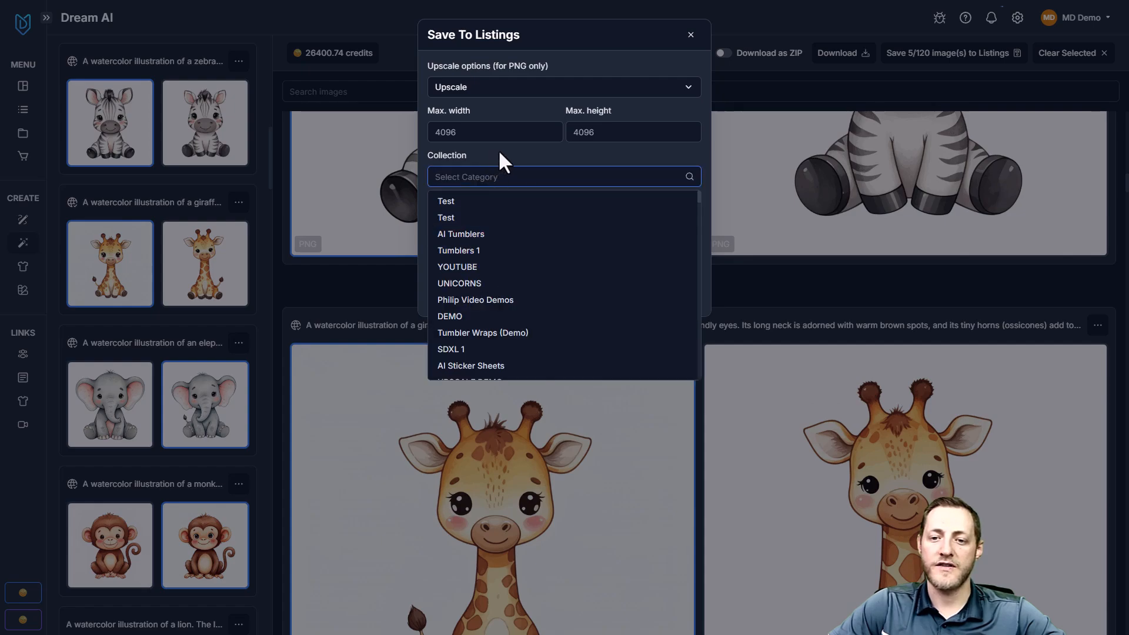
left_click(499, 151)
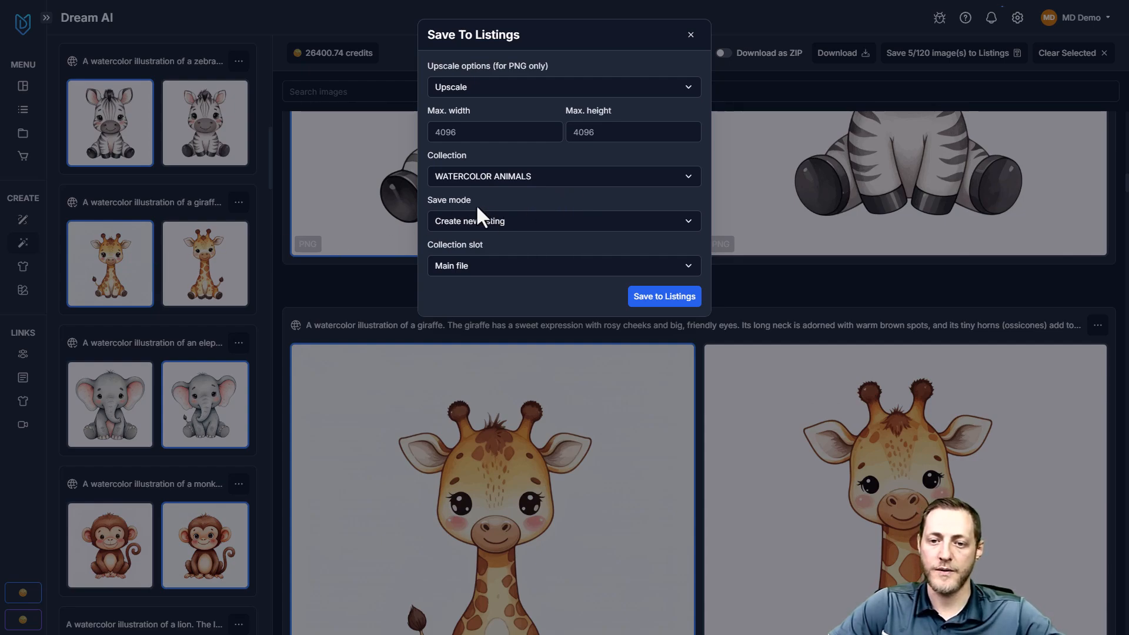
left_click(494, 223)
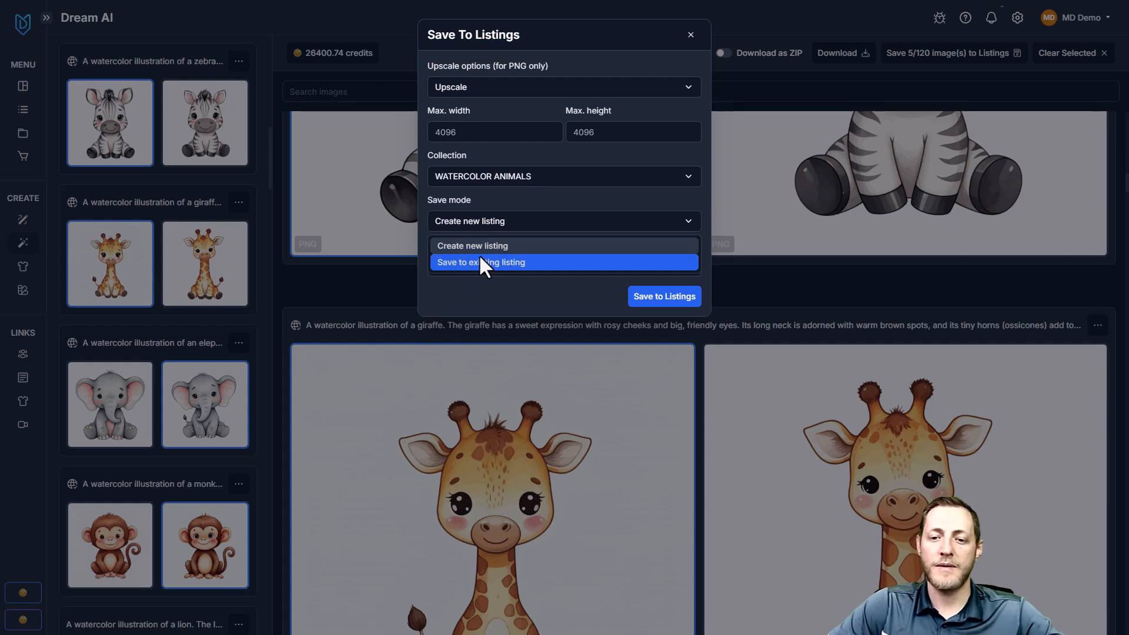
left_click(487, 247)
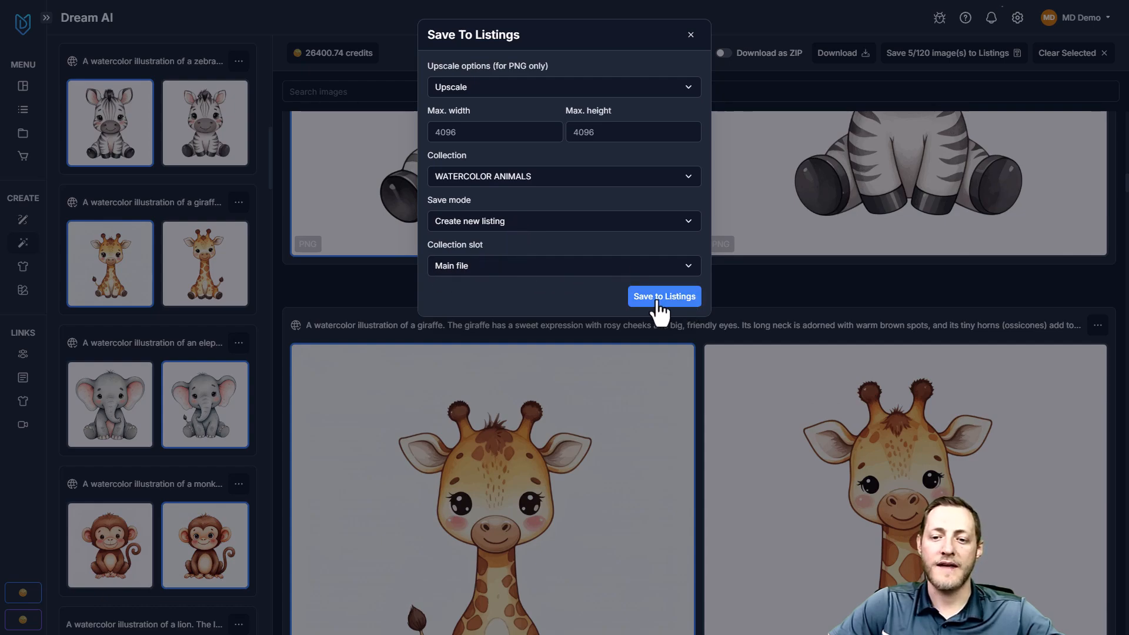
left_click(674, 304)
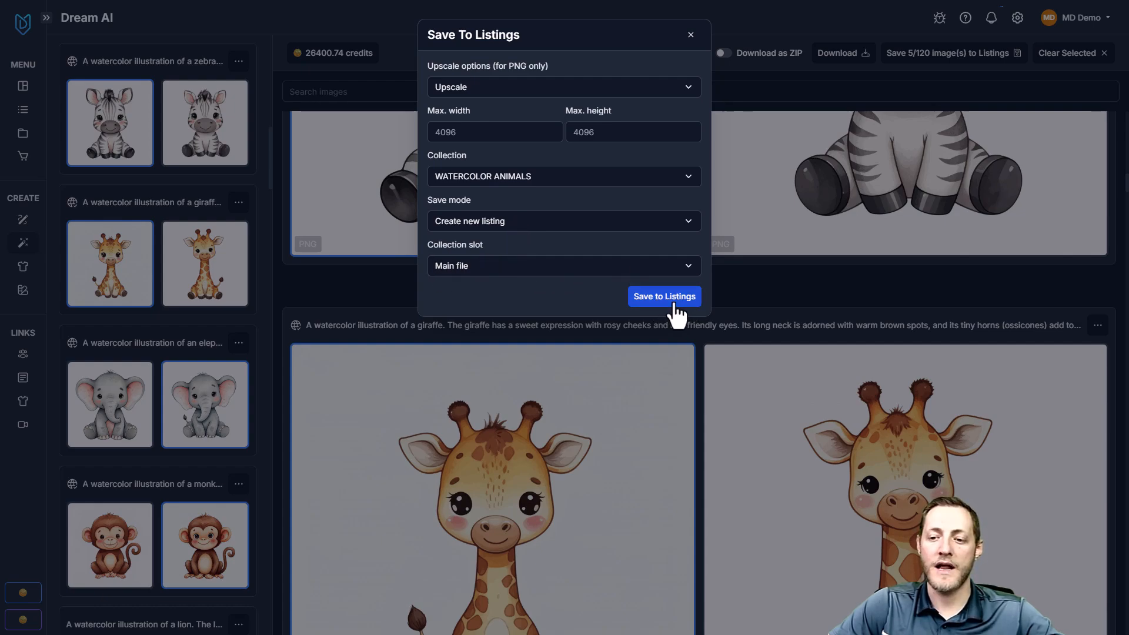
left_click(596, 139)
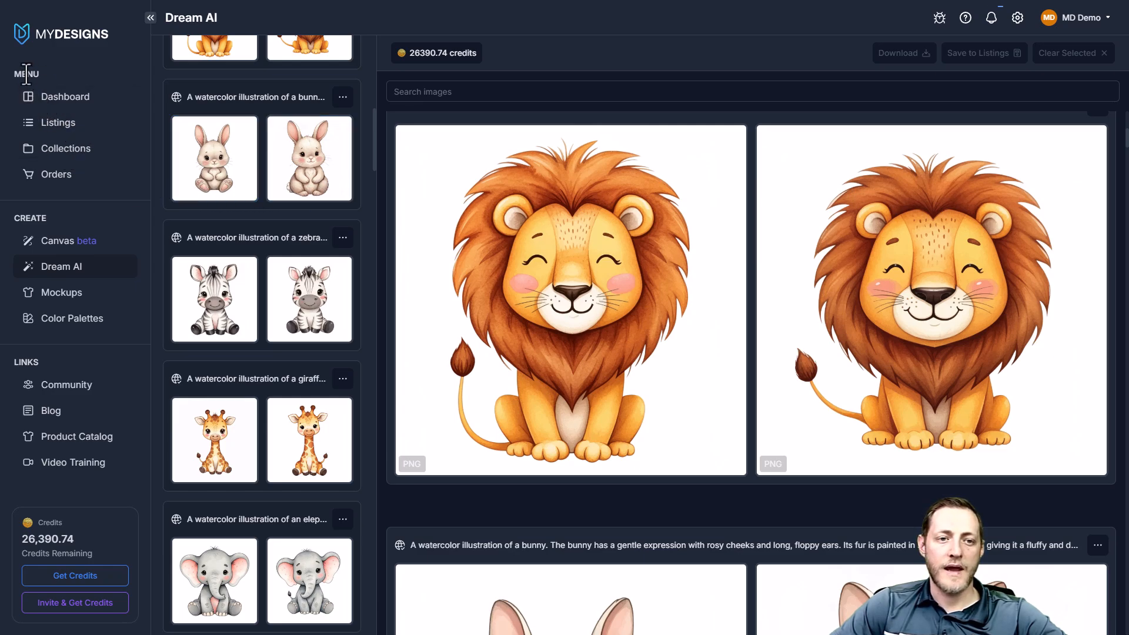
Open the WATERCOLOR ANIMALS listings and review the newly saved animal designs
left_click(68, 127)
right_click(63, 129)
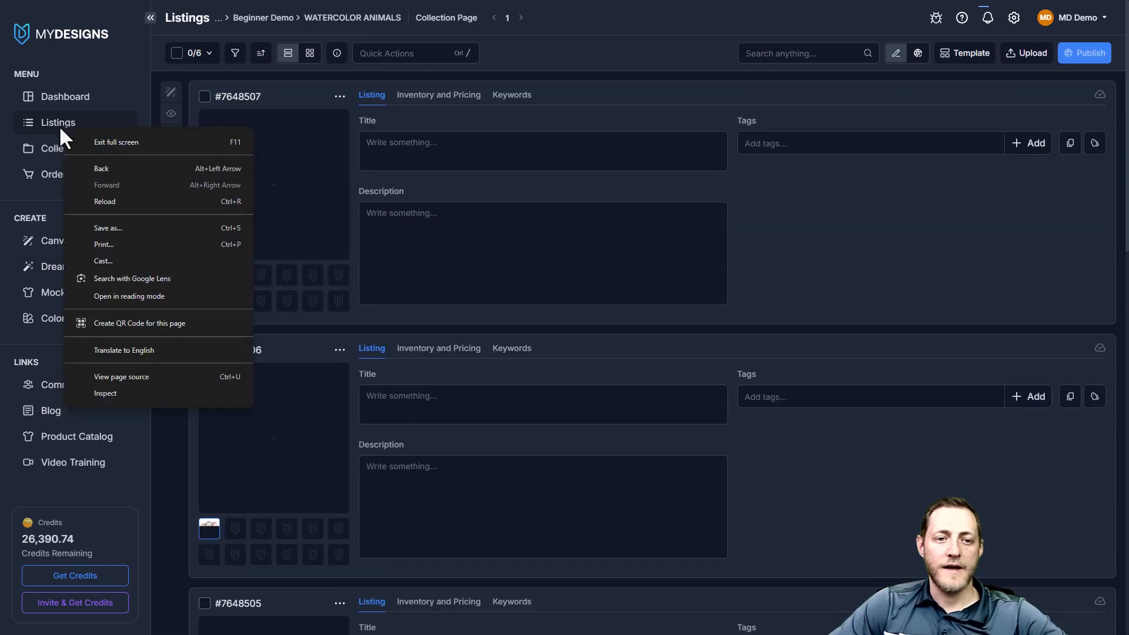
left_click(429, 122)
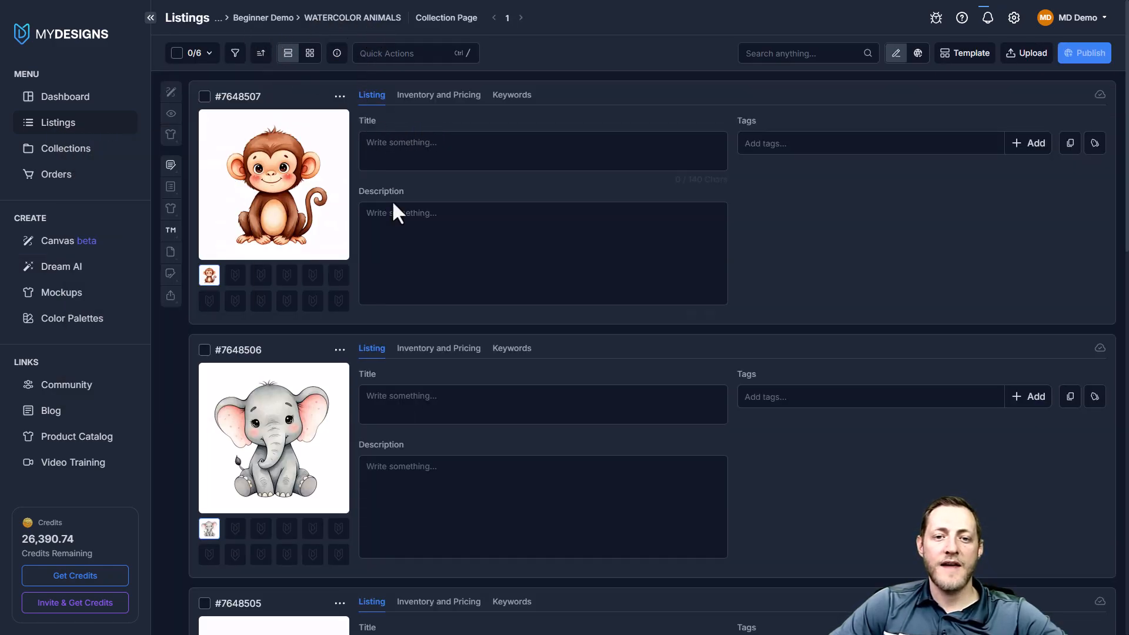
scroll(390, 213, "down", 10)
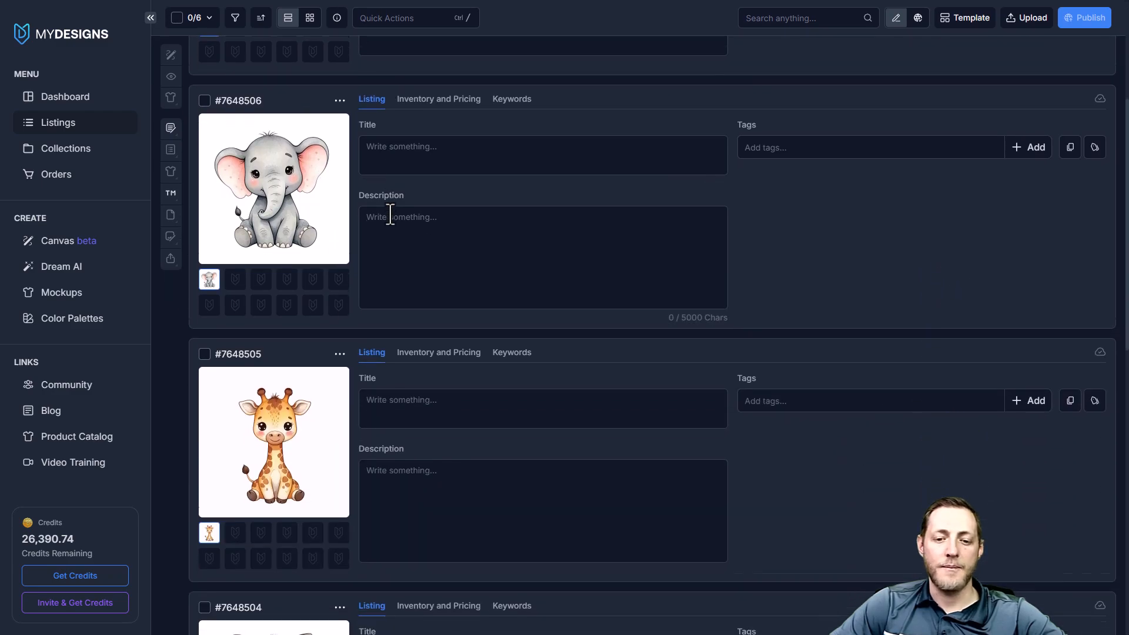
scroll(294, 320, "down", 6)
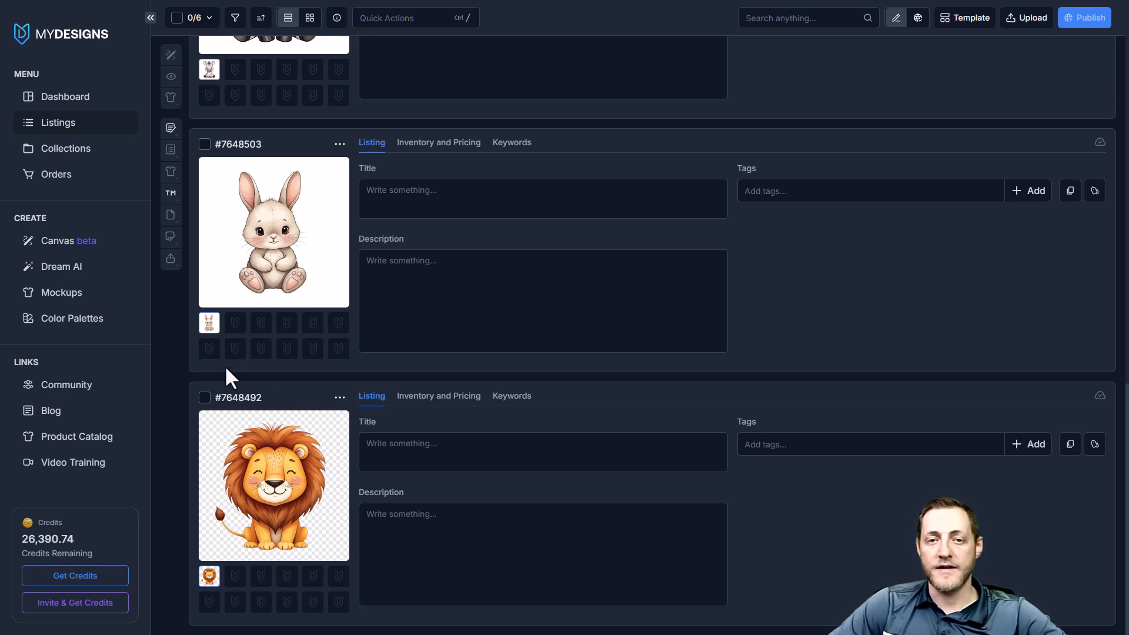
Select every listing in the WATERCOLOR ANIMALS collection except the lion
scroll(261, 259, "up", 15)
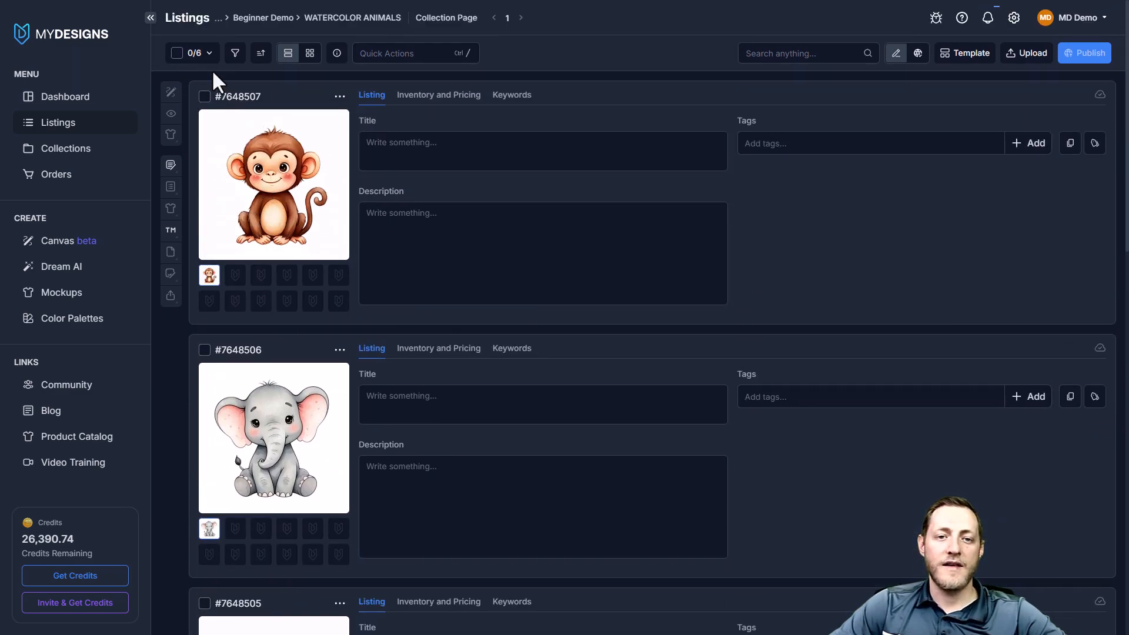
left_click(176, 54)
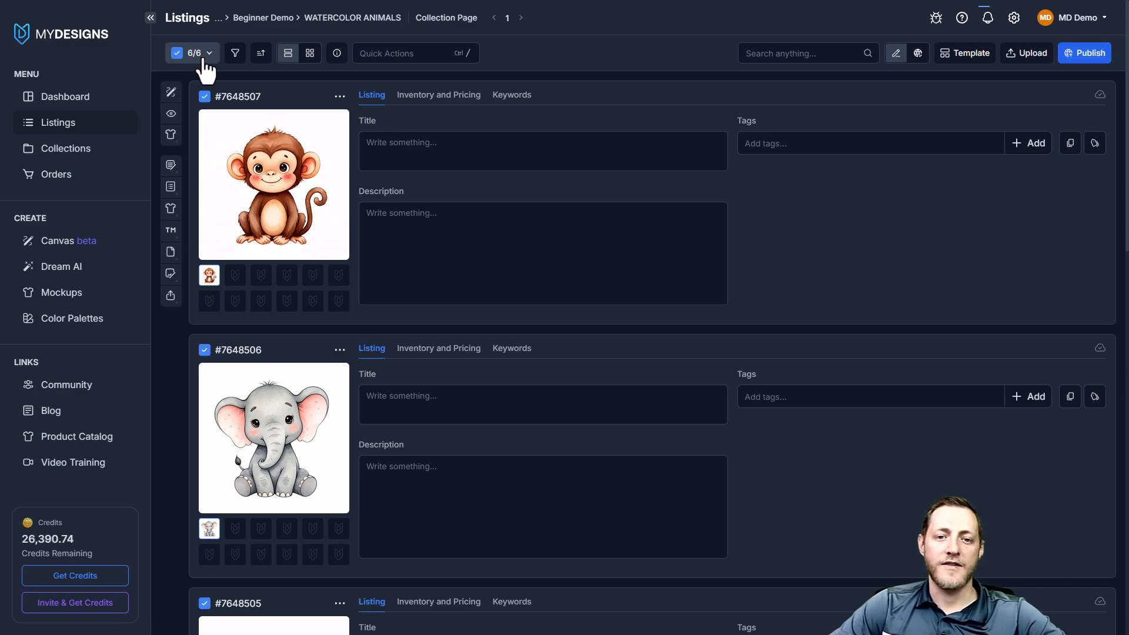
scroll(344, 177, "down", 15)
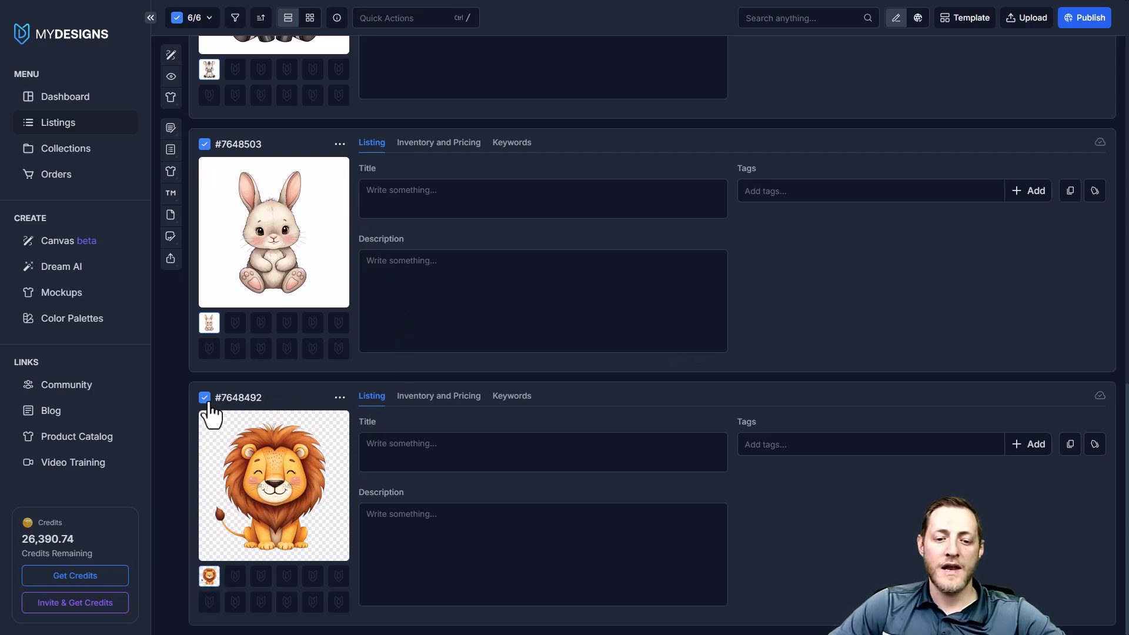
left_click(210, 405)
scroll(262, 385, "up", 5)
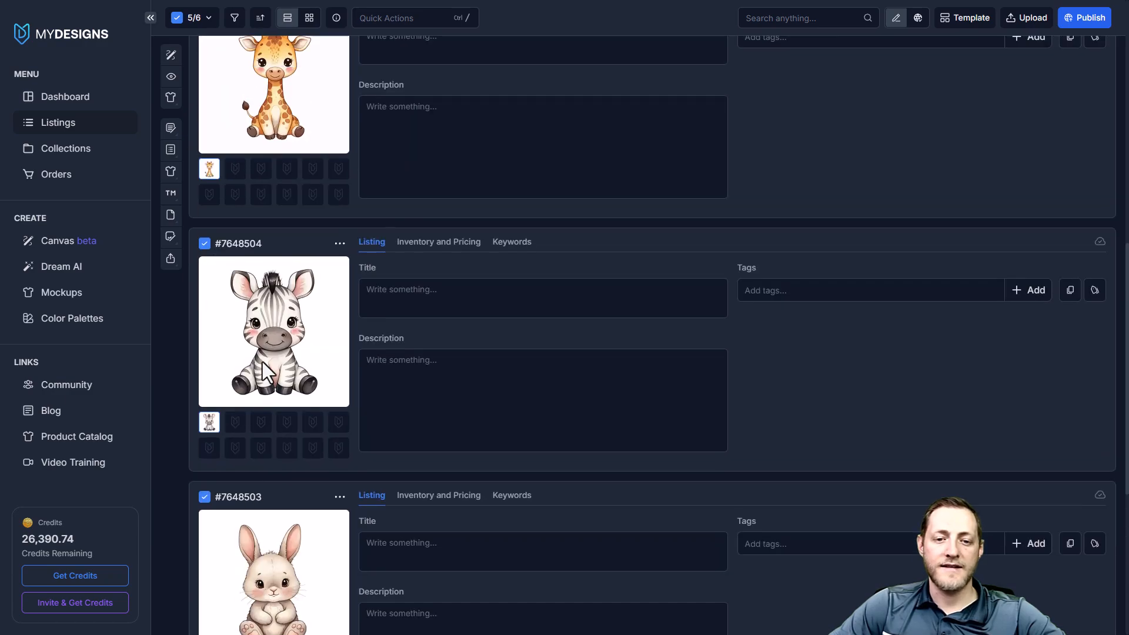
Open Remove Background for the selected listings and generate a preview of the rabbit design
scroll(265, 379, "down", 2)
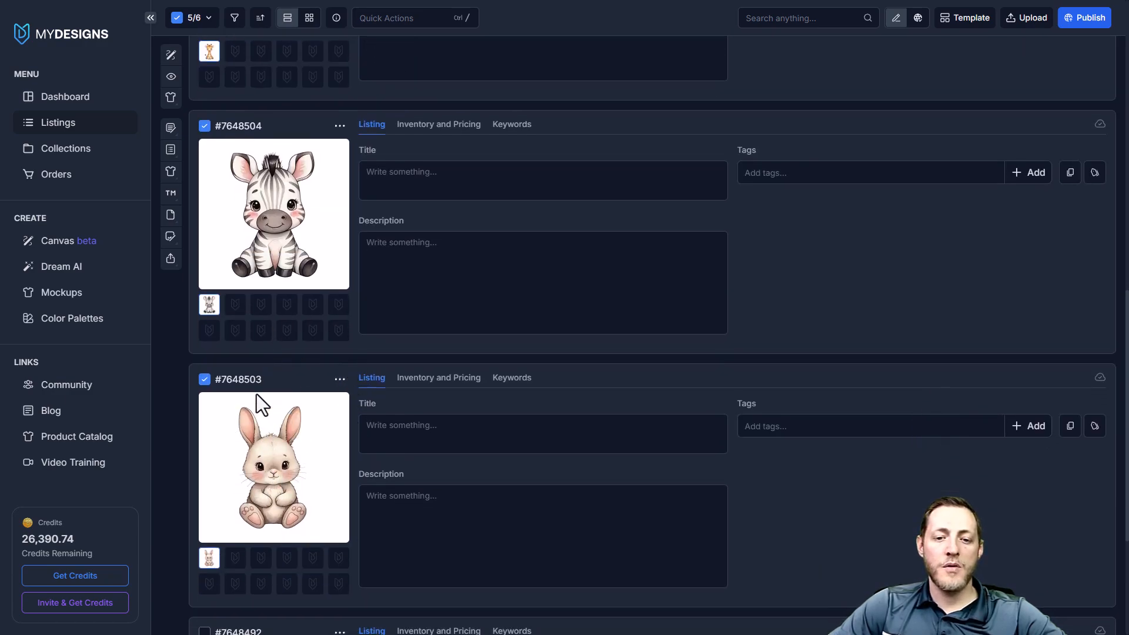
scroll(255, 407, "up", 15)
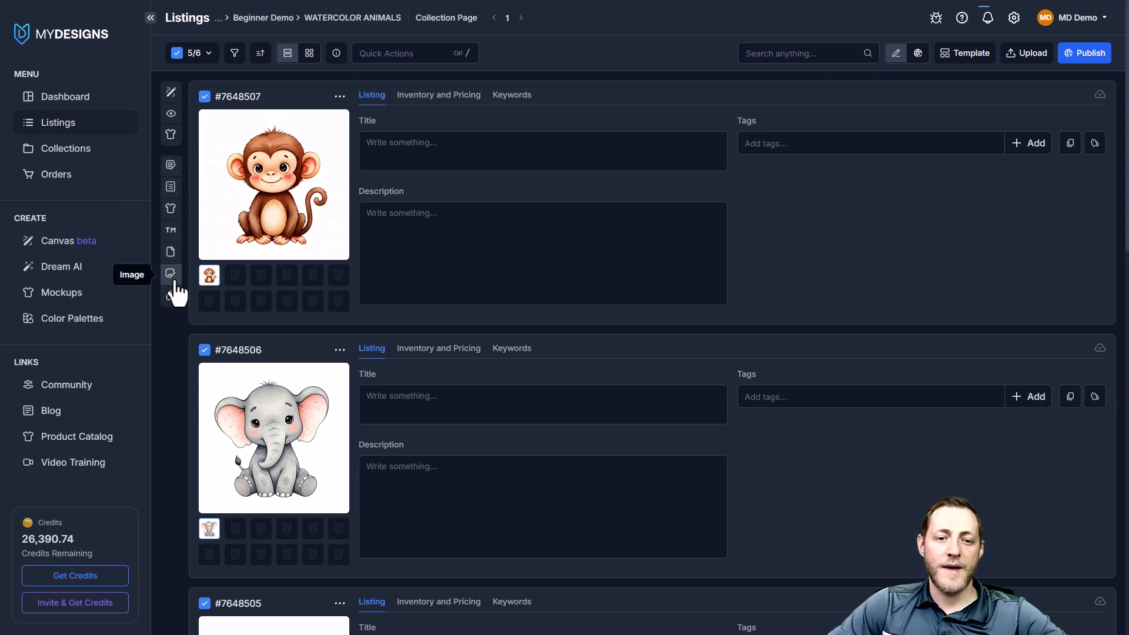
left_click(412, 54)
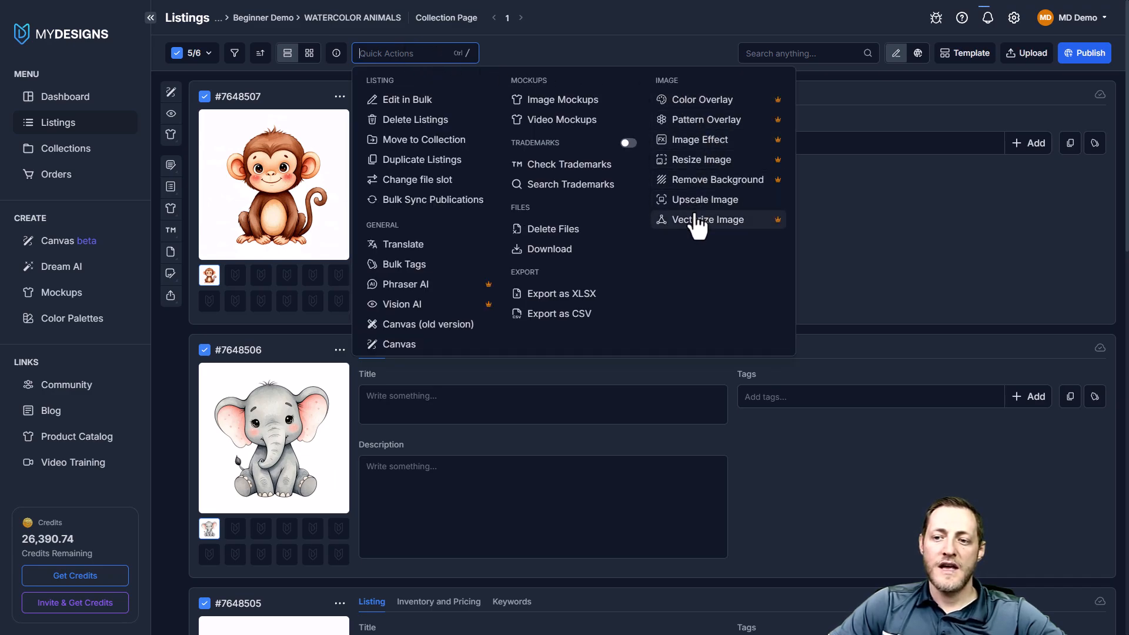
left_click(709, 180)
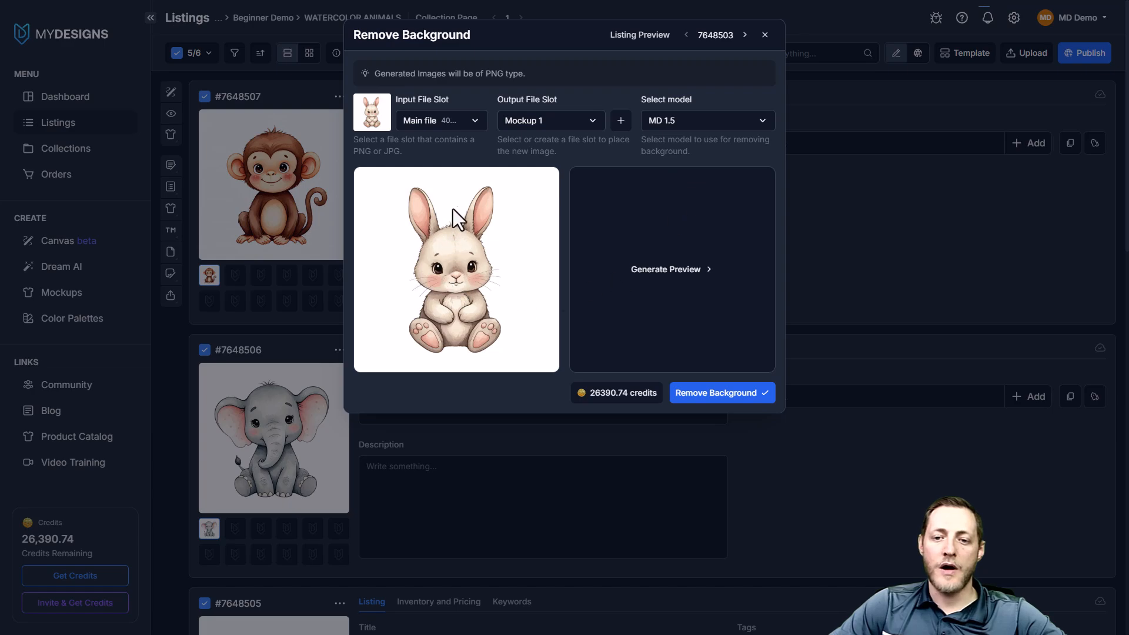
left_click(694, 270)
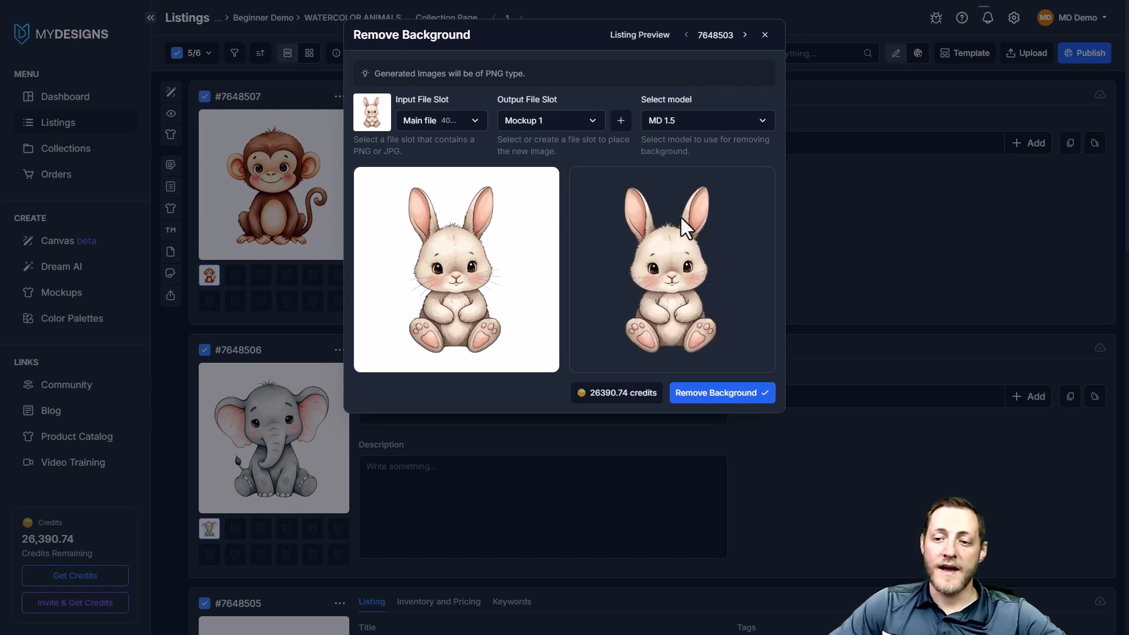
Browse the other selected animals in the Remove Background listing preview and return to the rabbit
left_click(745, 36)
right_click(744, 37)
left_click(745, 36)
left_click(745, 37)
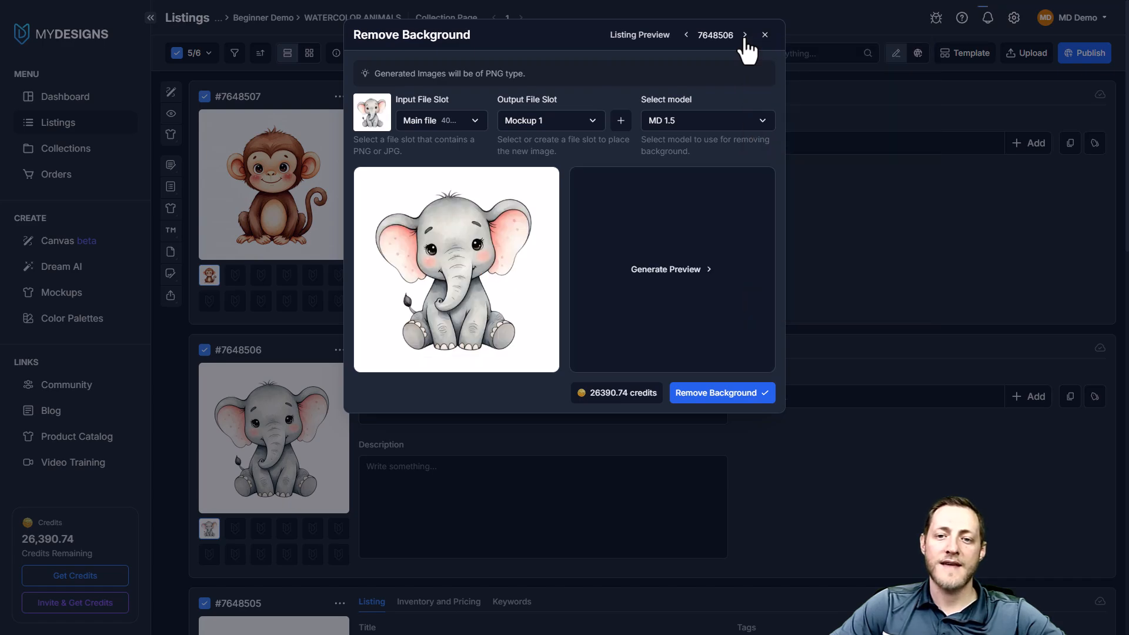
left_click(745, 36)
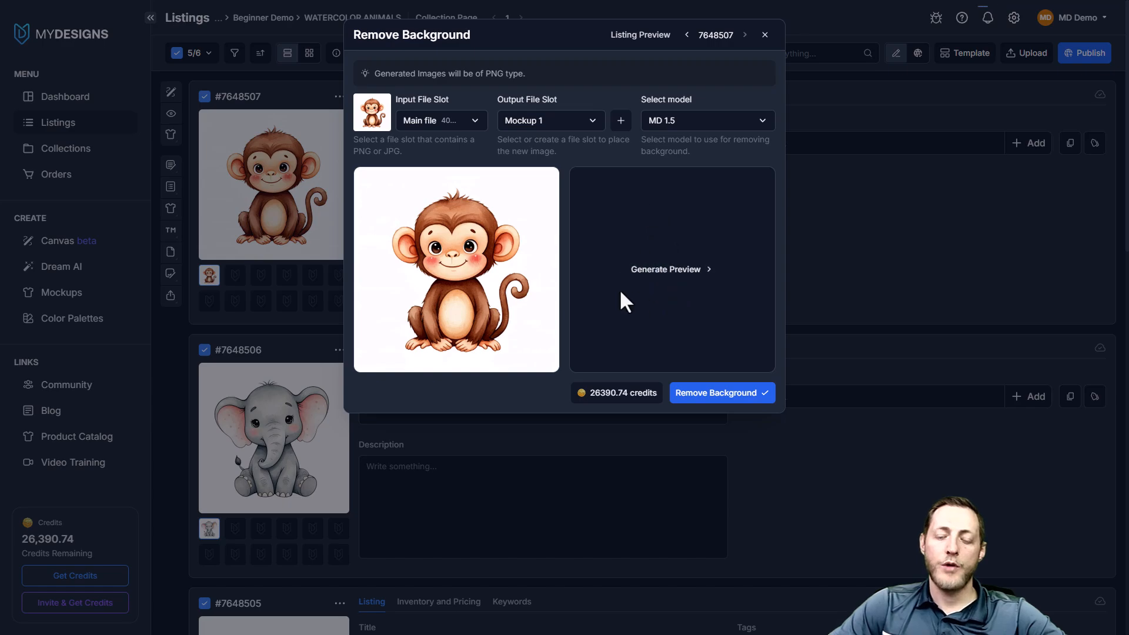
left_click(686, 41)
left_click(687, 41)
left_click(687, 41)
left_click(687, 41)
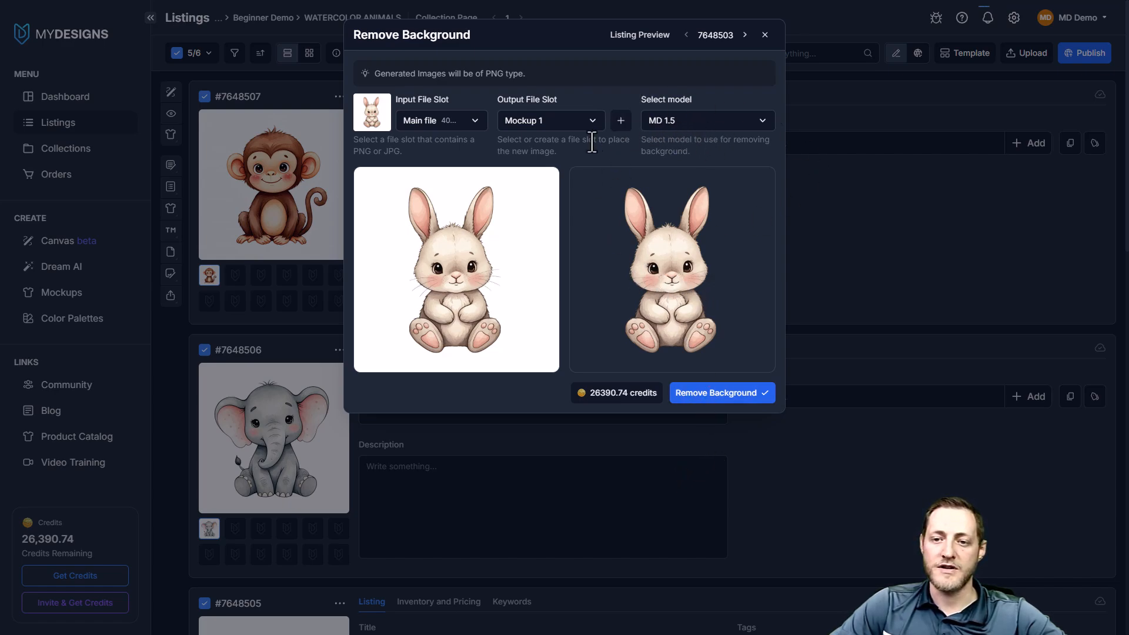
Remove the backgrounds of the selected listings using Main file as input and output slot, overwriting the existing files
left_click(562, 123)
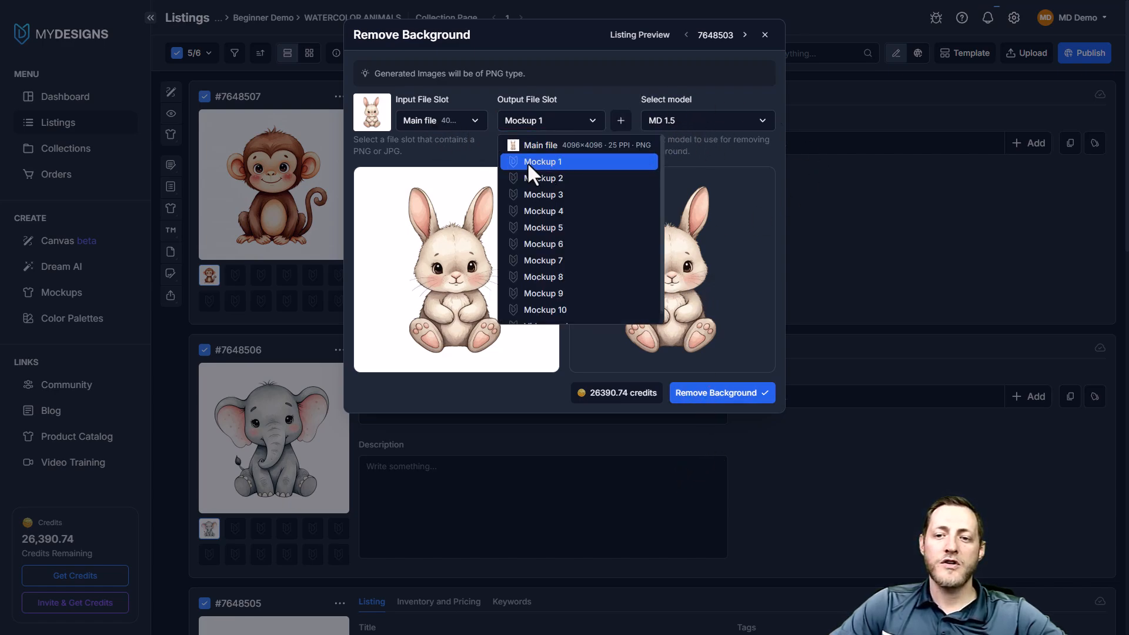
left_click(555, 145)
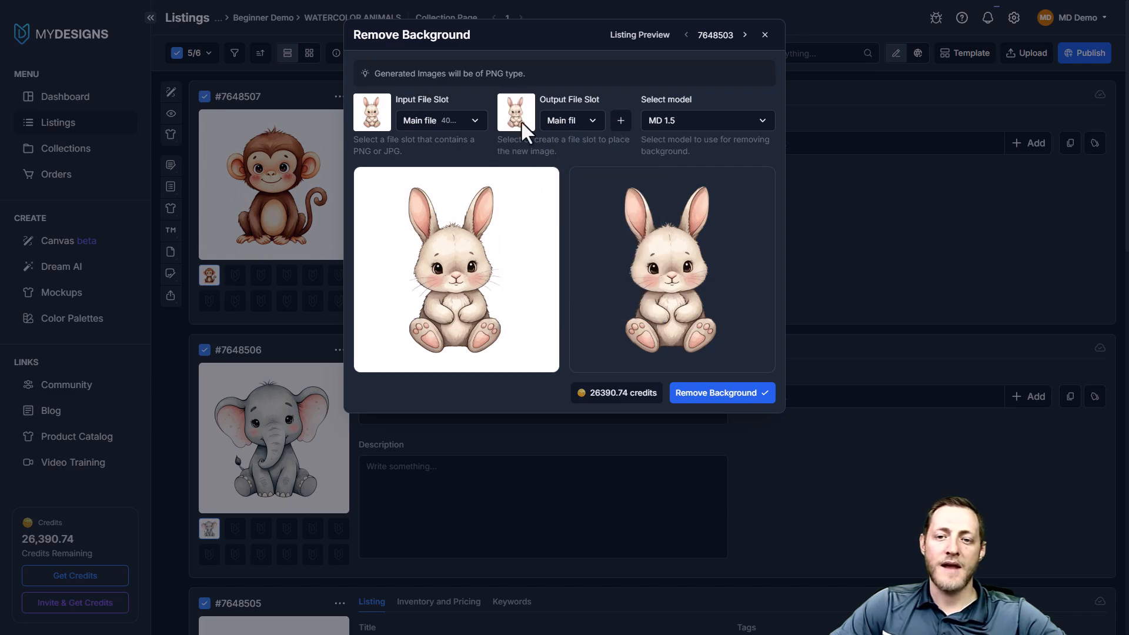
left_click(426, 121)
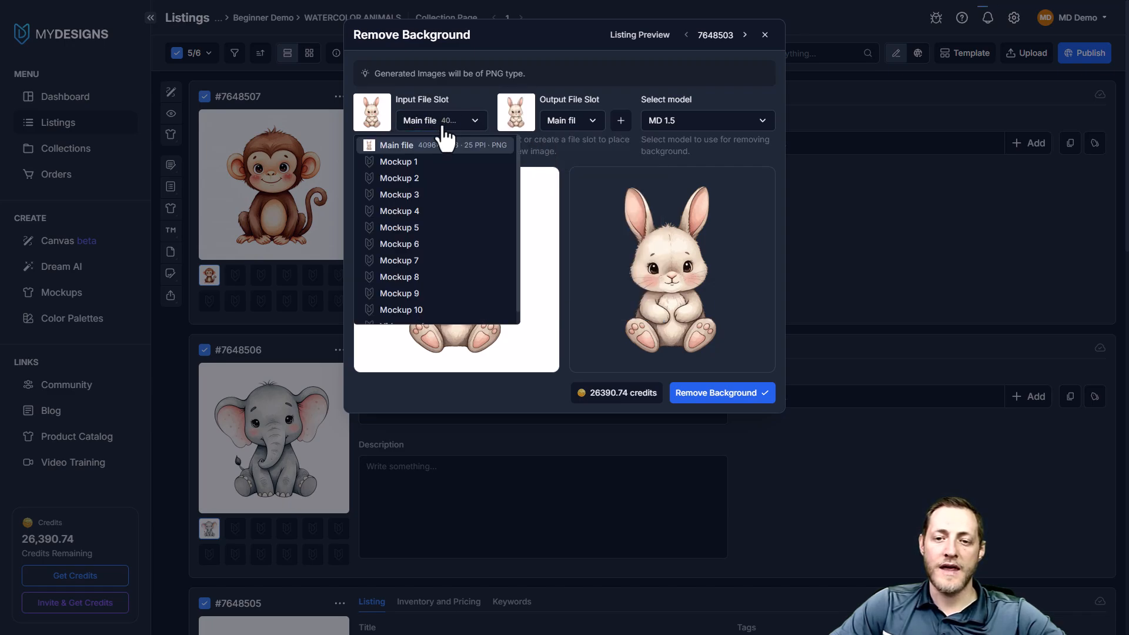
left_click(402, 147)
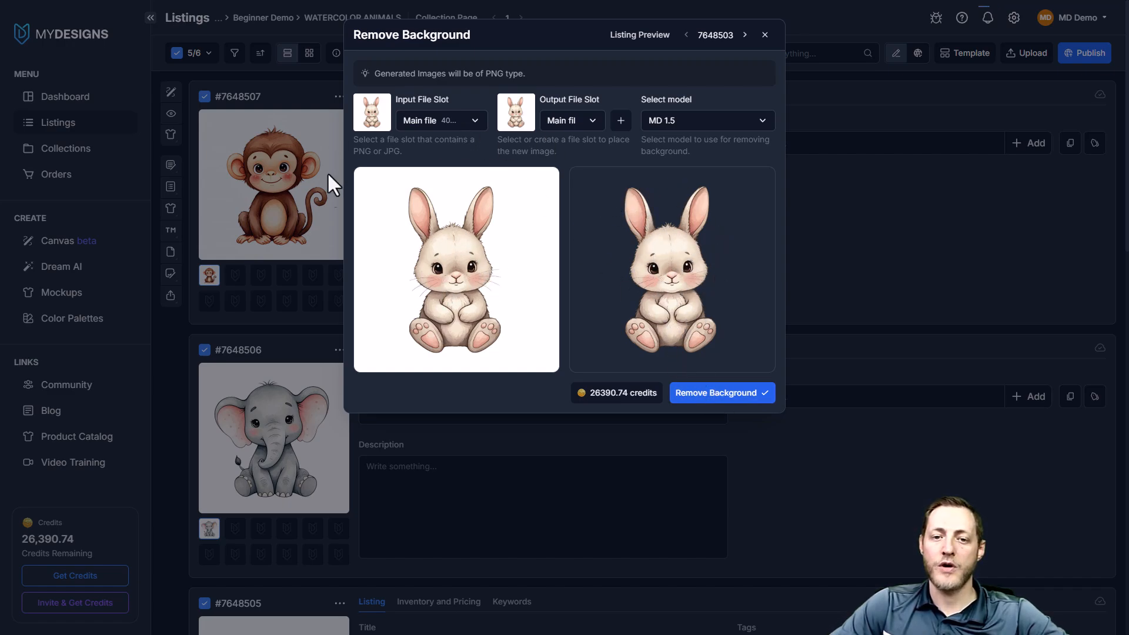
left_click(714, 397)
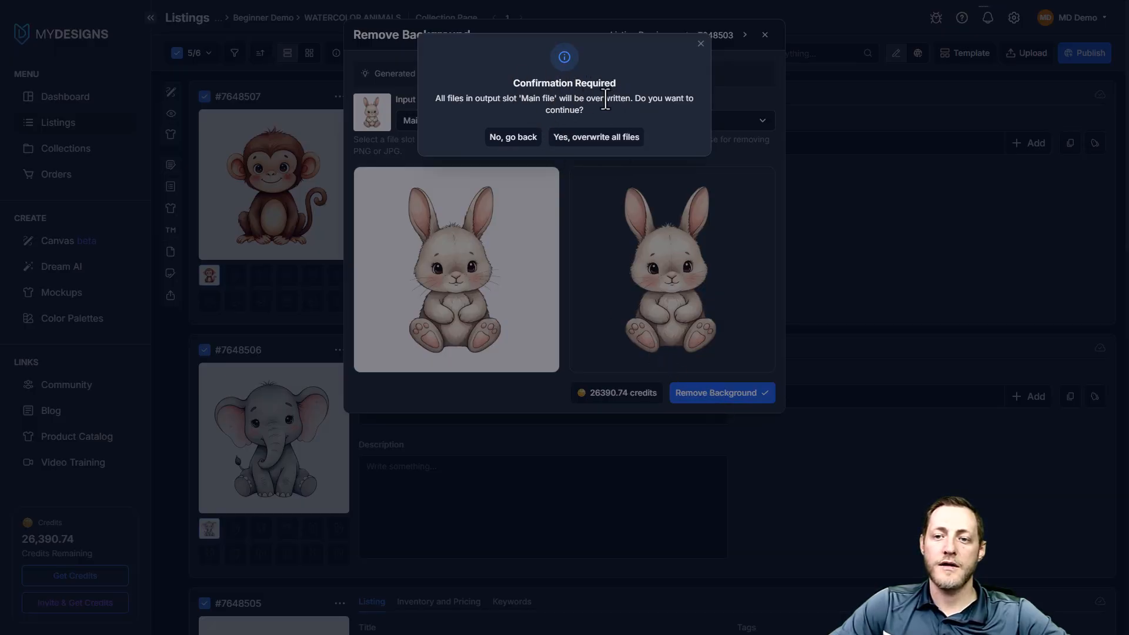
left_click(595, 140)
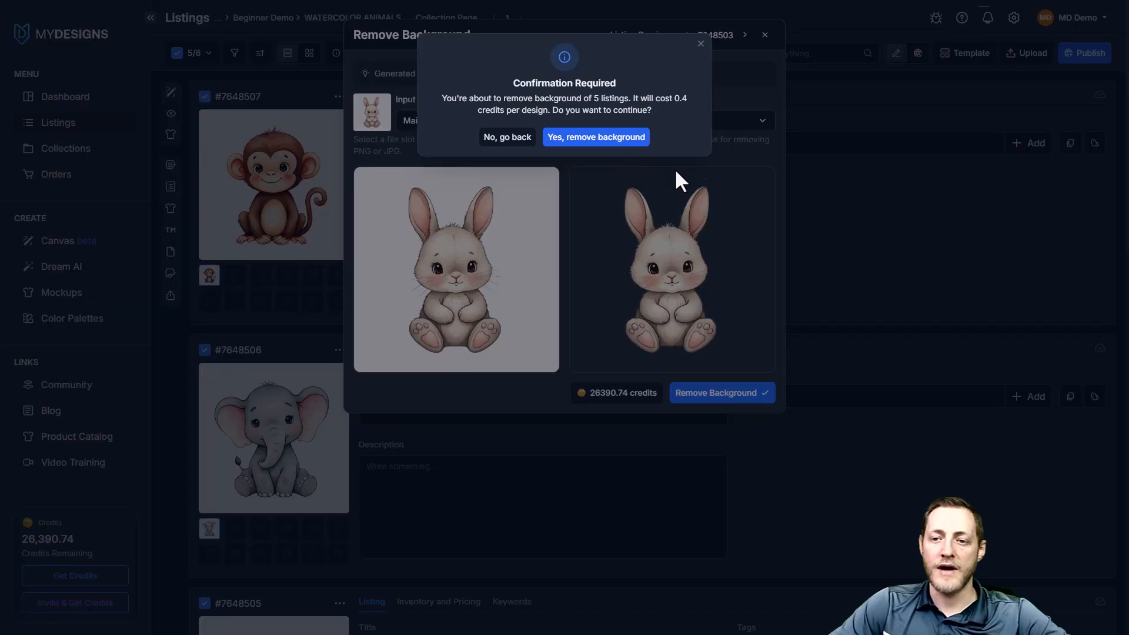
left_click(573, 139)
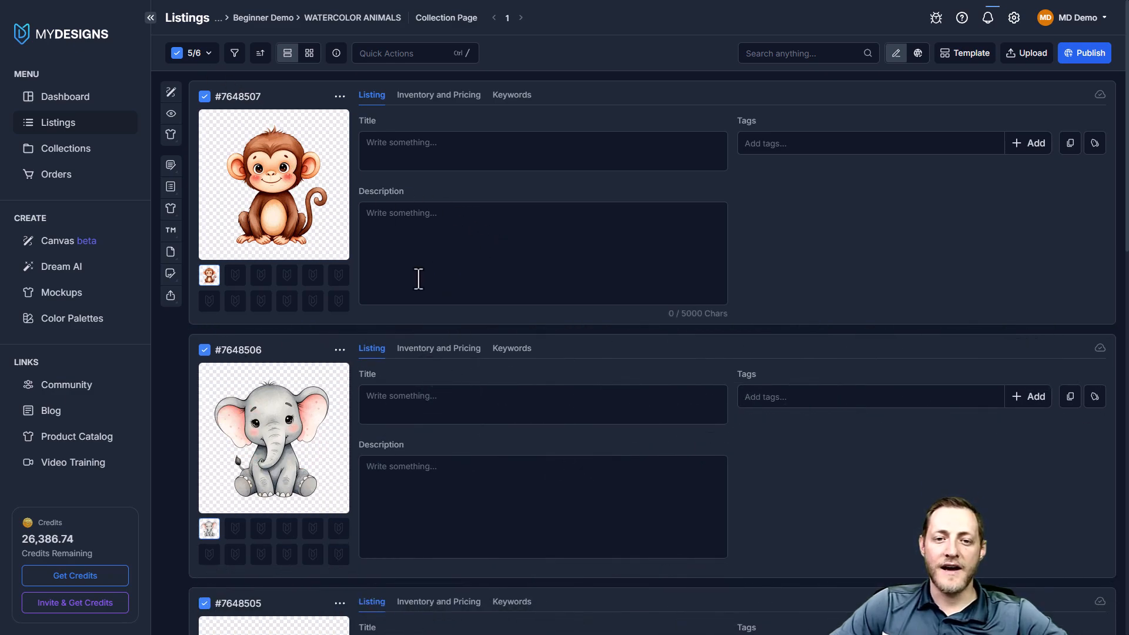
Show the collection in grid view and examine the background-free animal designs and their file details
left_click(310, 54)
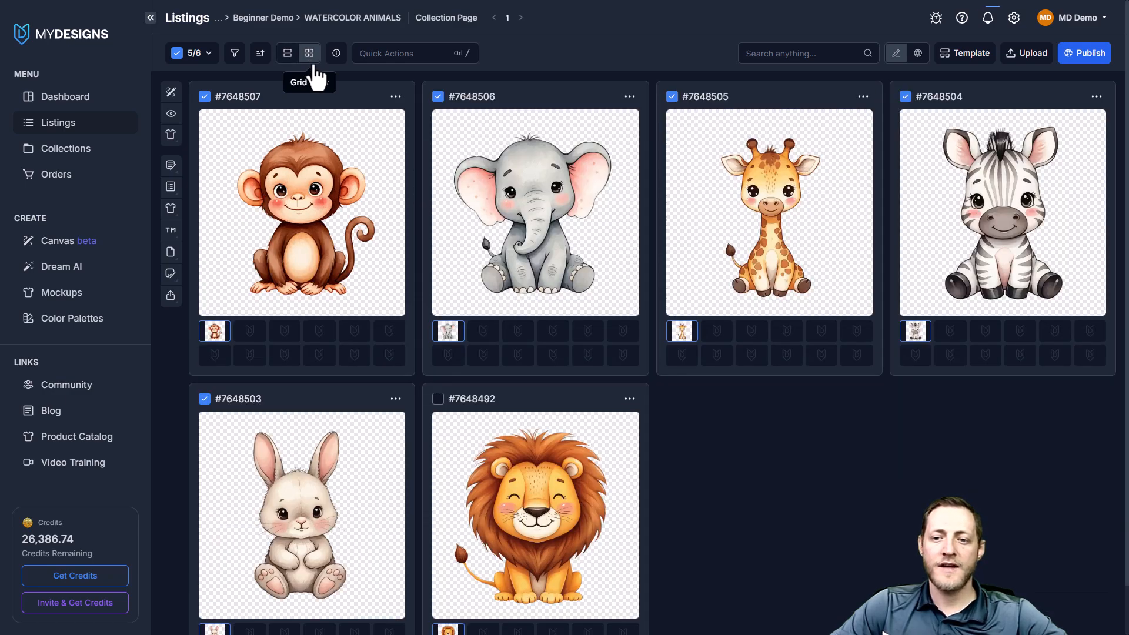
scroll(924, 125, "down", 2)
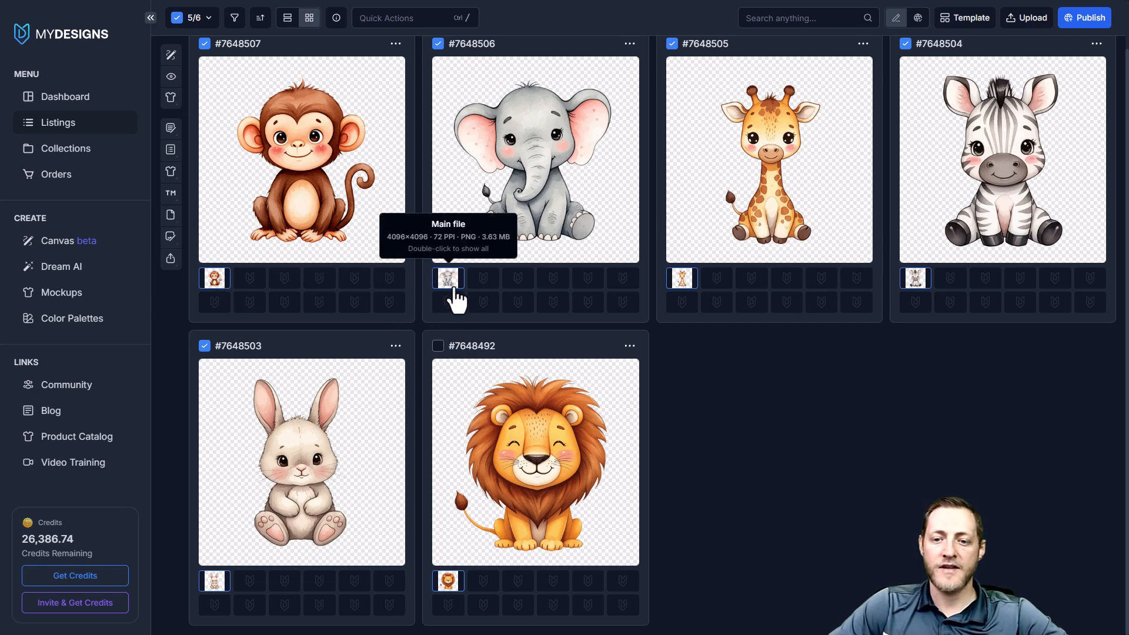
scroll(764, 275, "up", 2)
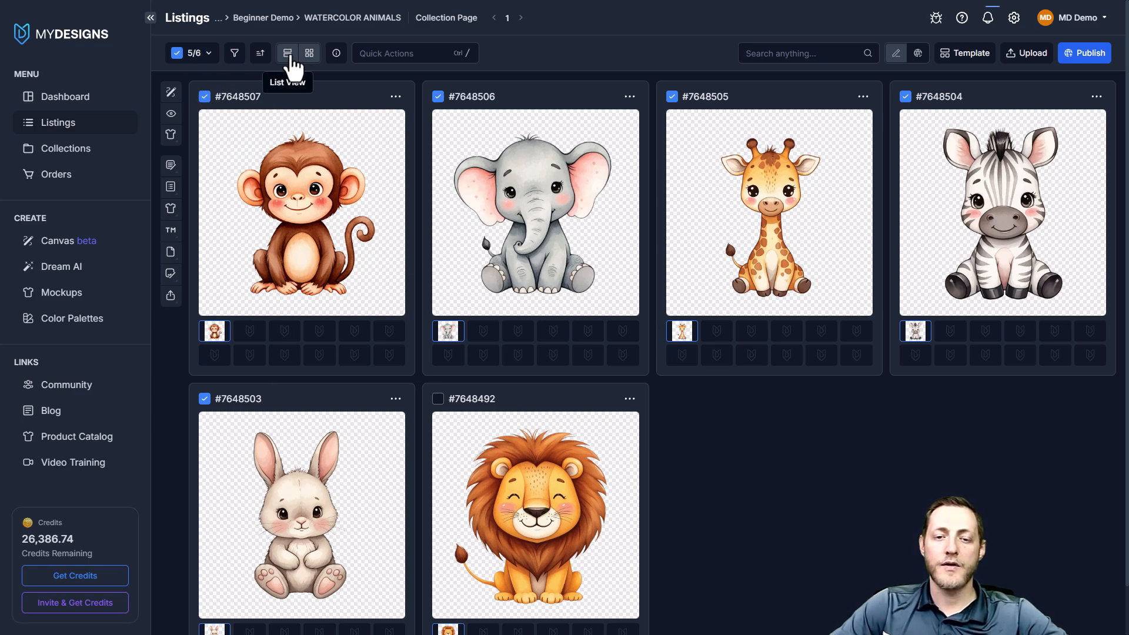
Return to list view and select all listings in the collection, including the lion
left_click(288, 54)
left_click(192, 54)
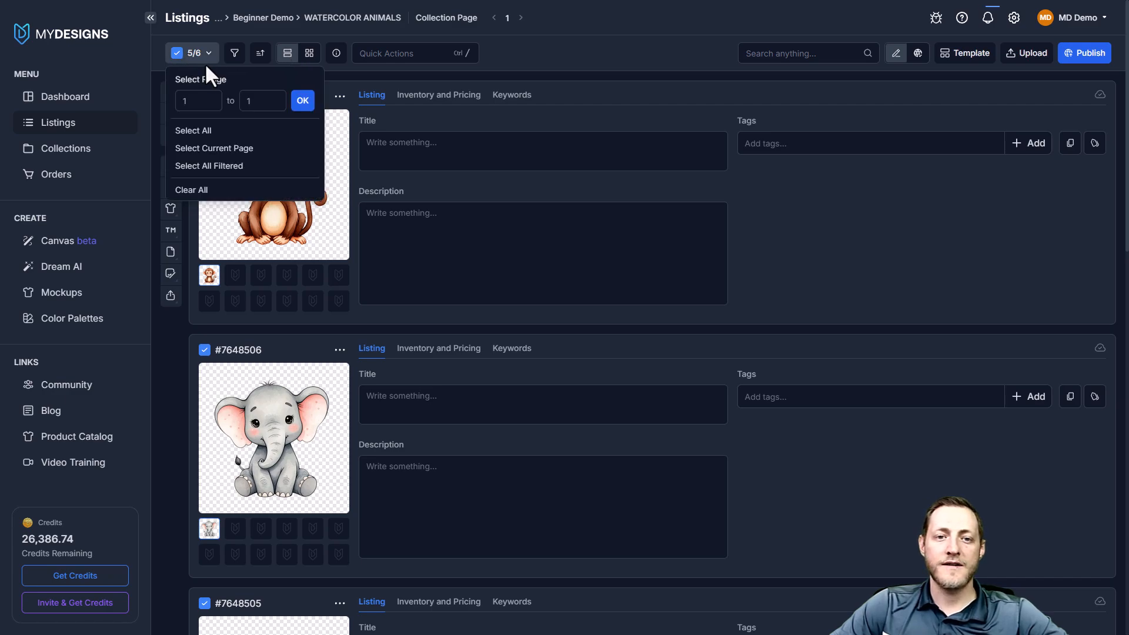
left_click(200, 134)
scroll(244, 154, "down", 10)
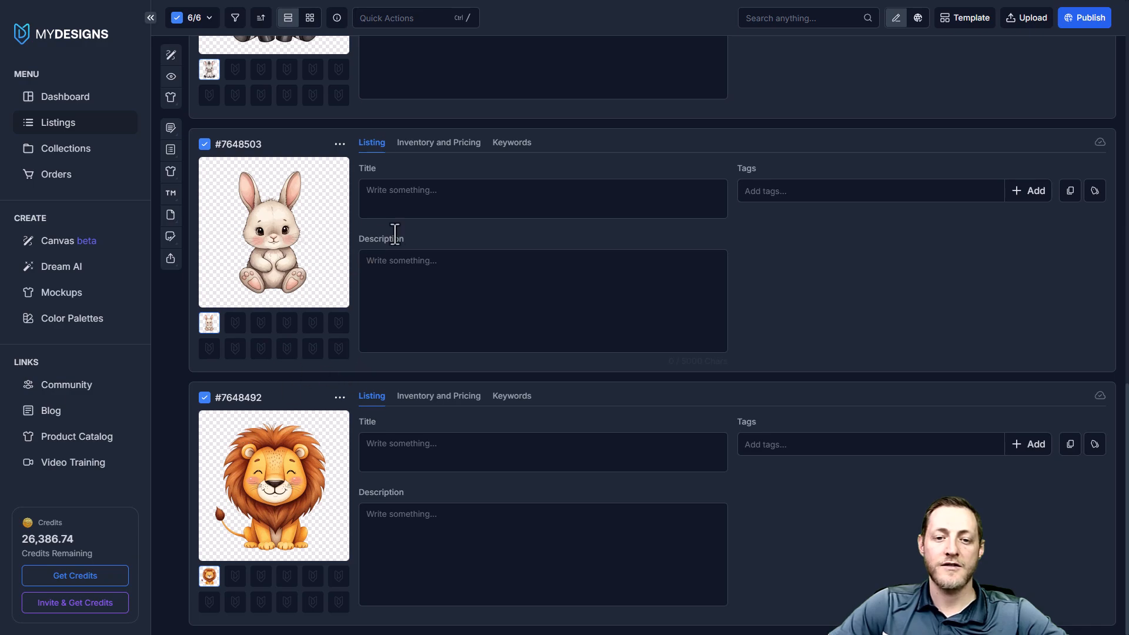
scroll(394, 239, "up", 10)
scroll(351, 143, "up", 5)
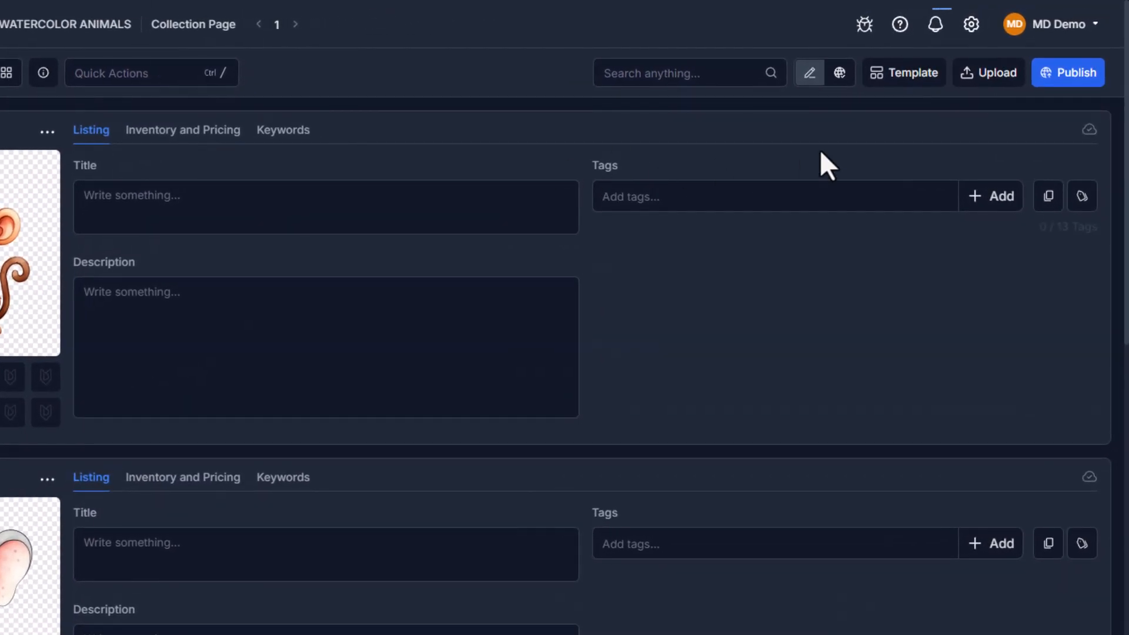
Start publishing the selected listings as Etsy print-on-demand products and search the product catalog for "t shirt"
left_click(1072, 88)
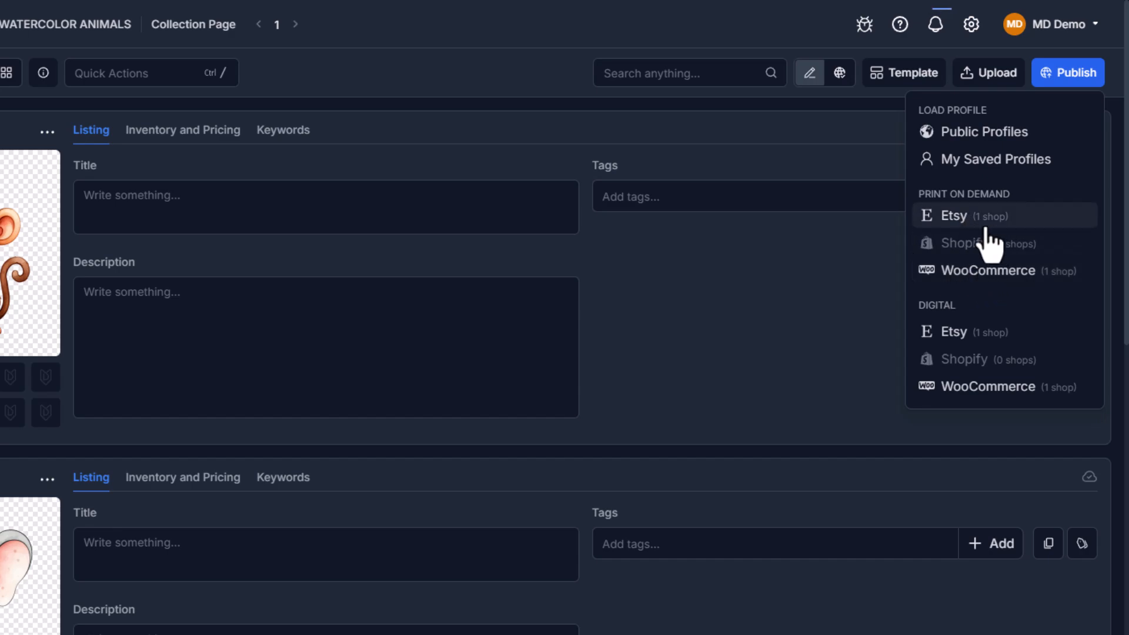
left_click(964, 219)
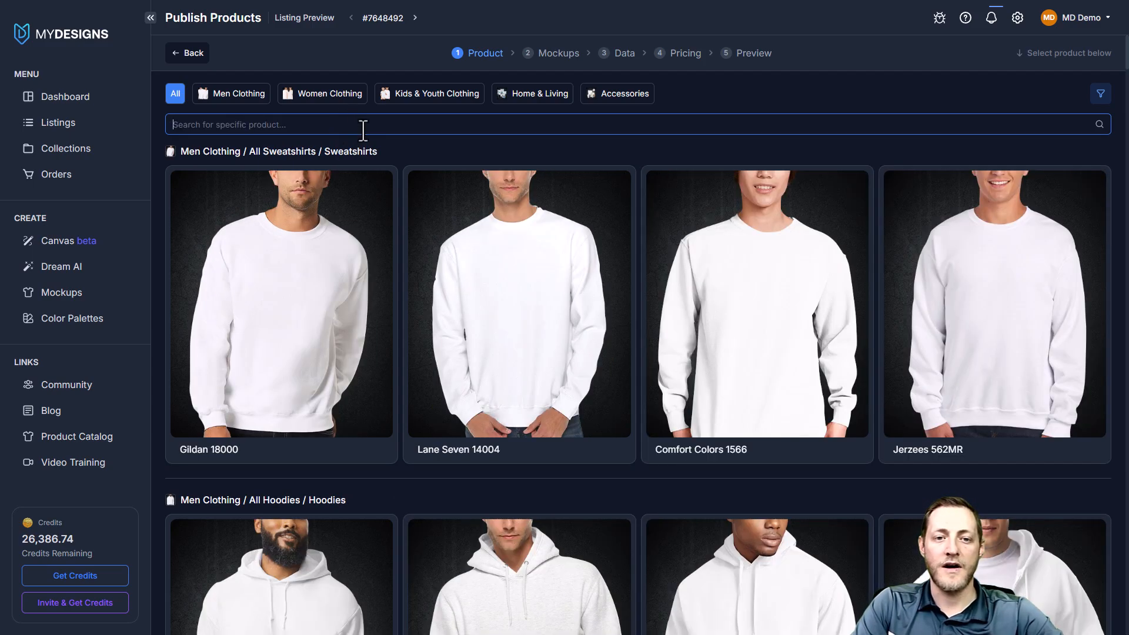
type("tshirt")
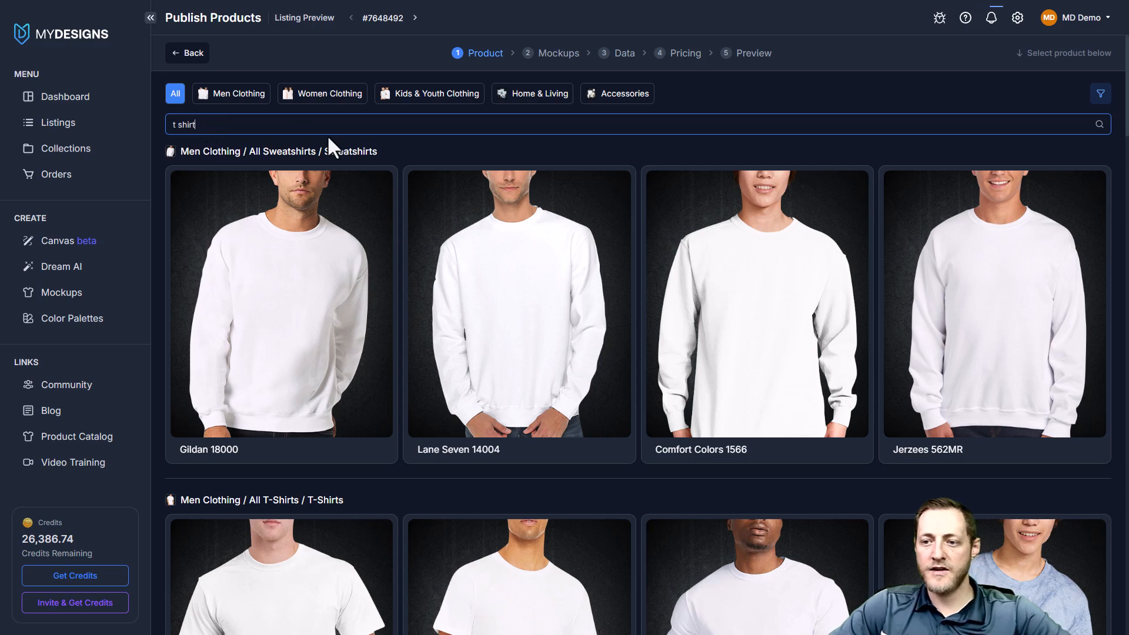
scroll(454, 184, "down", 9)
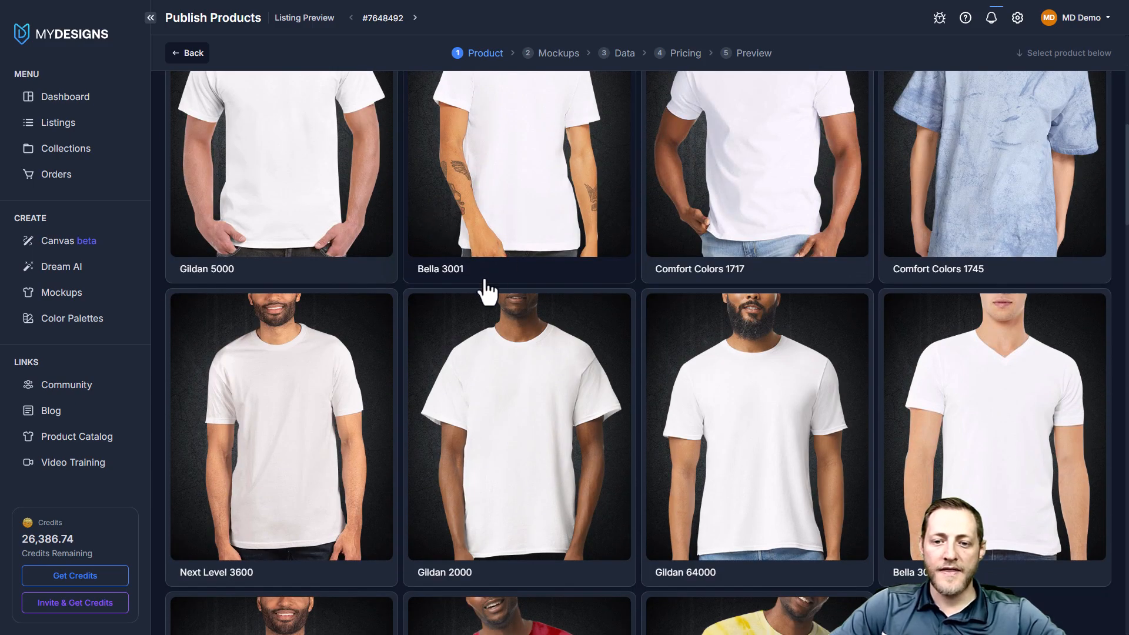
scroll(378, 284, "up", 9)
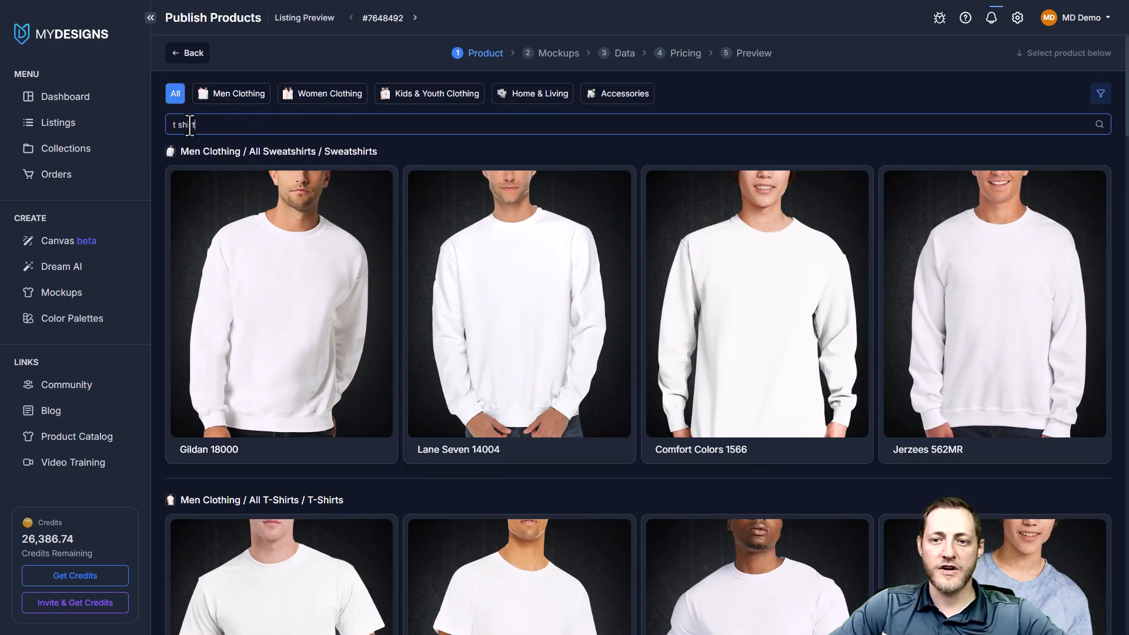
Search for "Bella 3001" instead and choose the men's T-shirt with MyDesigns as the print partner
key("BackSpace")
key("BackSpace")
key("BackSpace")
key("BackSpace")
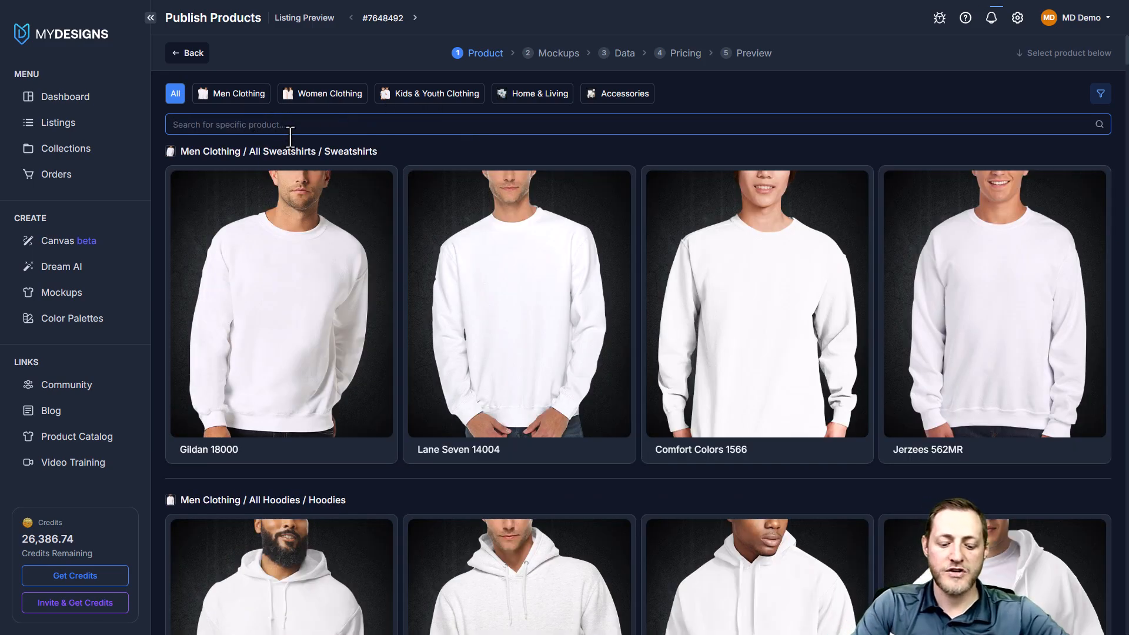
type("Bella 3001")
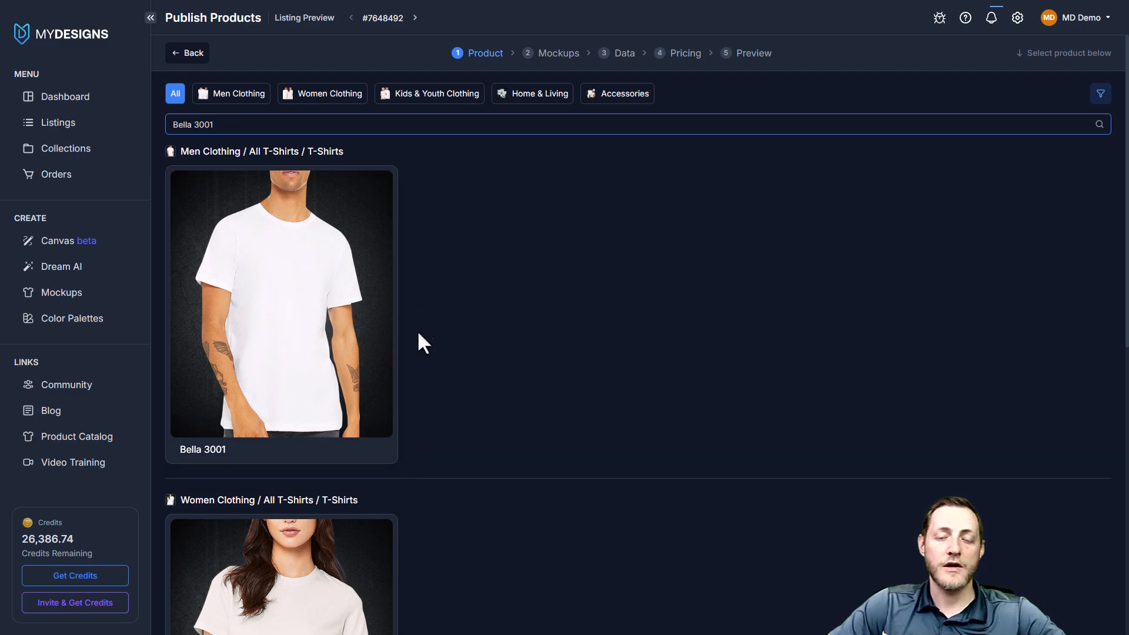
scroll(453, 347, "down", 5)
scroll(438, 347, "up", 5)
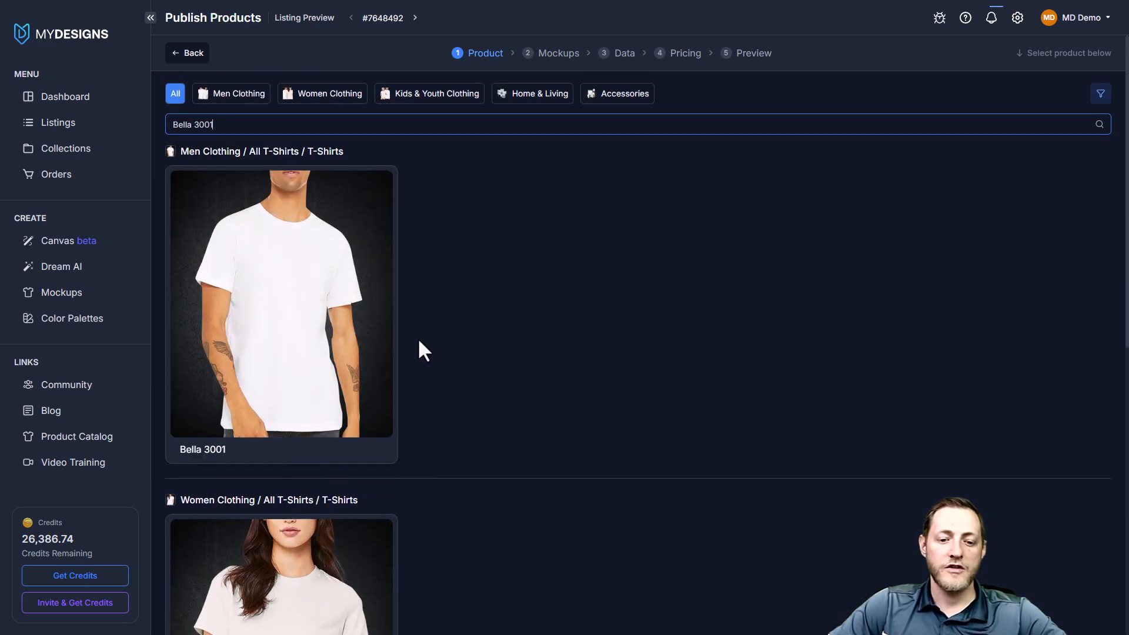
left_click(298, 320)
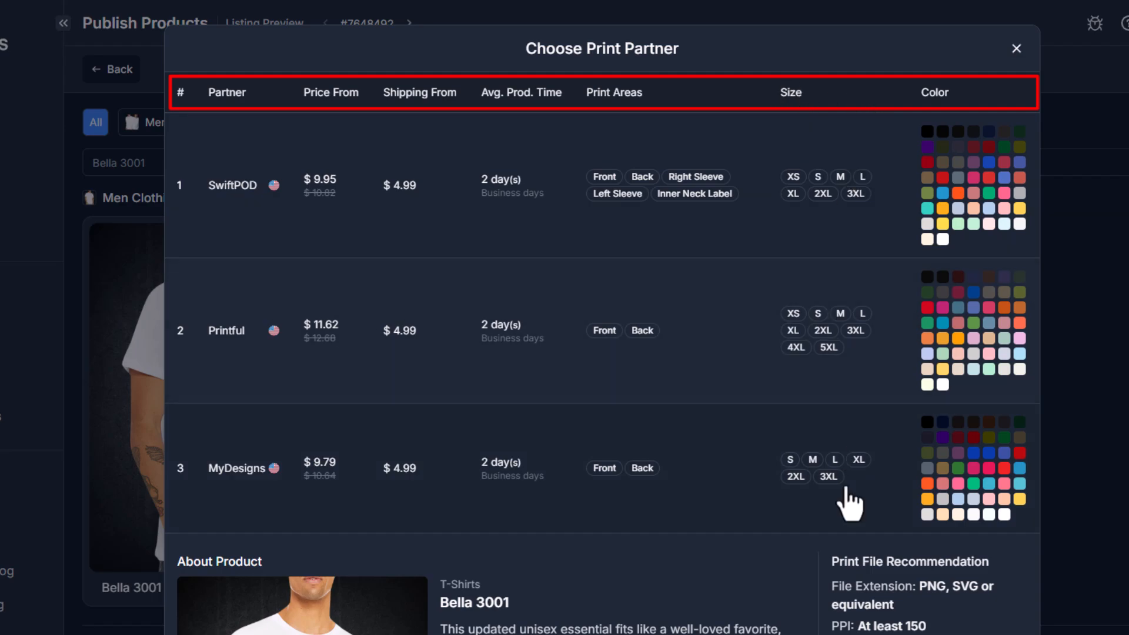
left_click(264, 468)
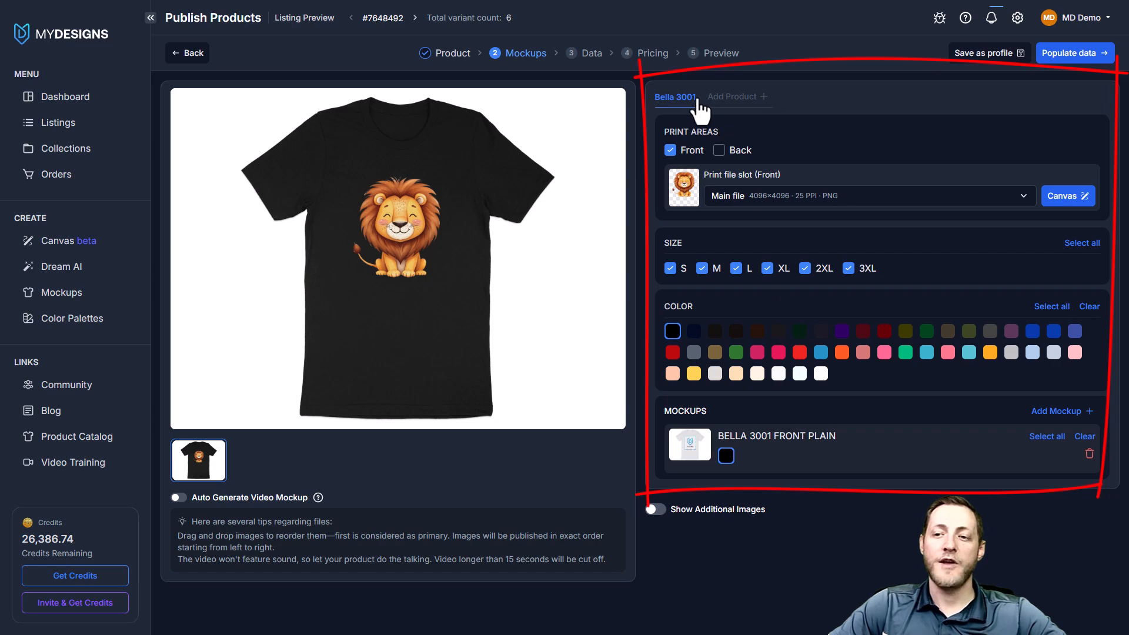
left_click(739, 101)
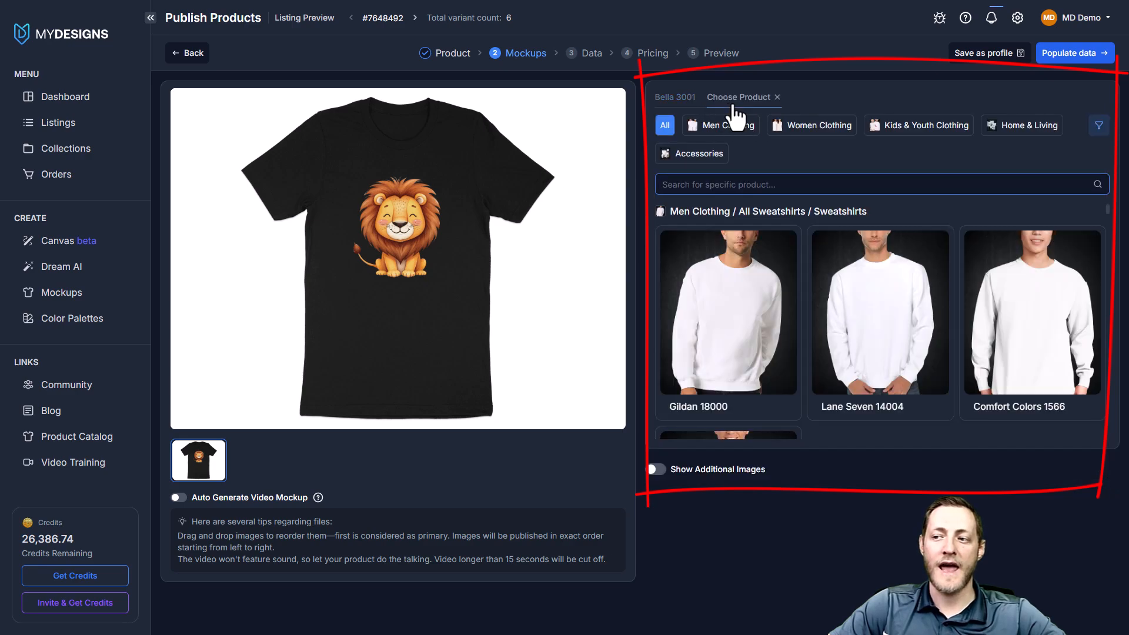
left_click(666, 97)
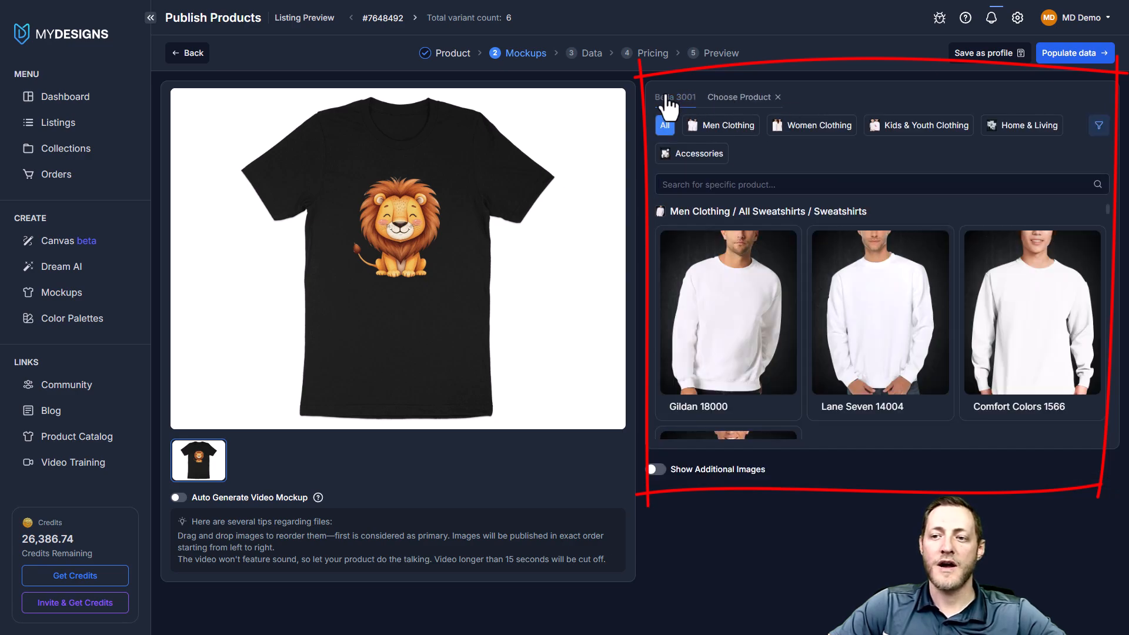
left_click(778, 97)
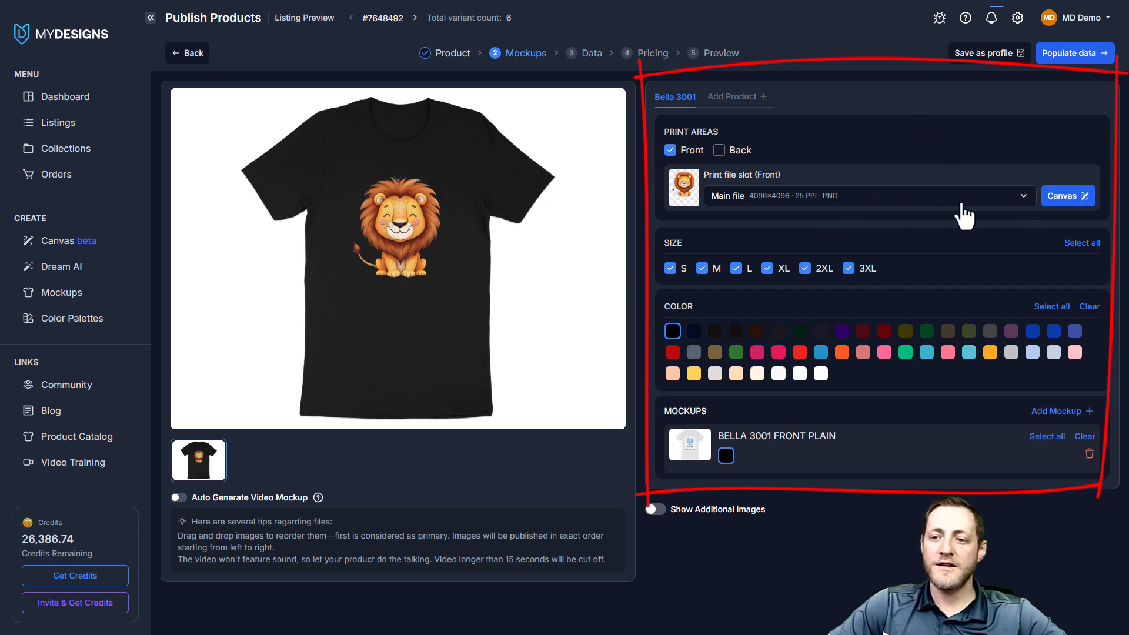
Open the front print file in the Canvas editor and enlarge the lion design slightly beyond the print area, keeping it horizontally centered
left_click(1067, 199)
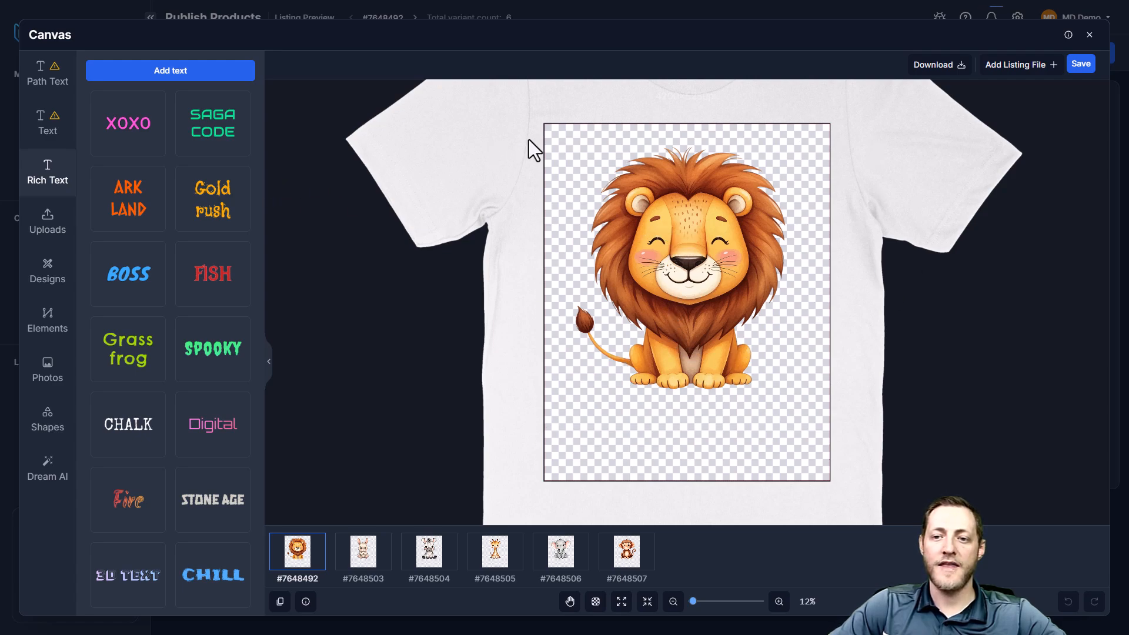
left_click(696, 235)
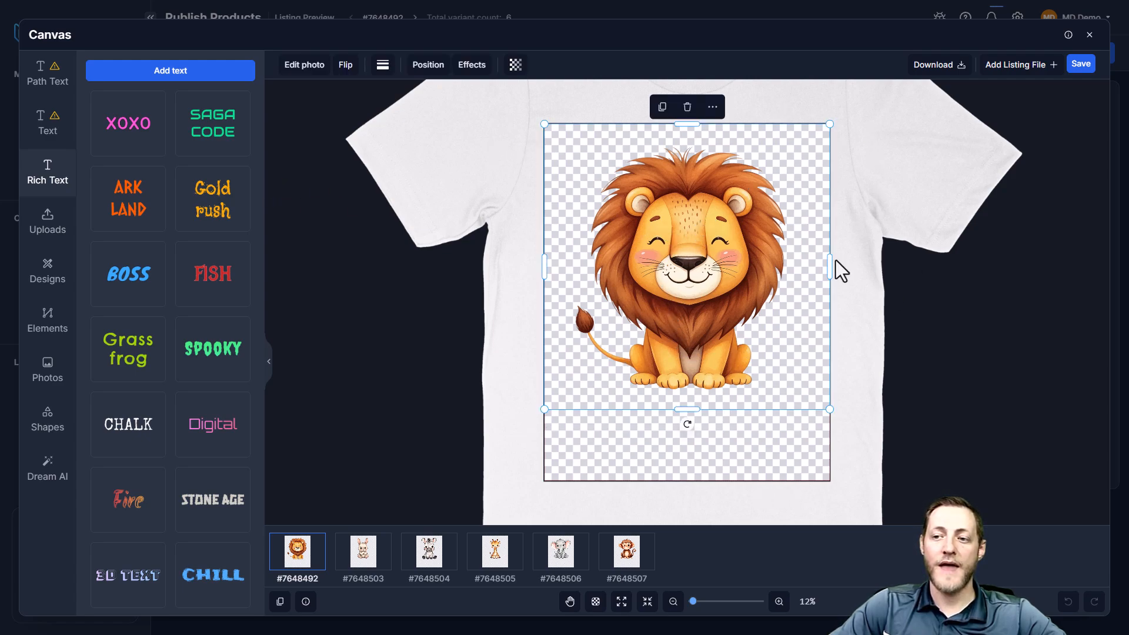
left_click_drag(829, 410, 867, 443)
mouse_move(741, 337)
left_mouse_down()
mouse_move(723, 316)
mouse_move(728, 326)
left_mouse_up()
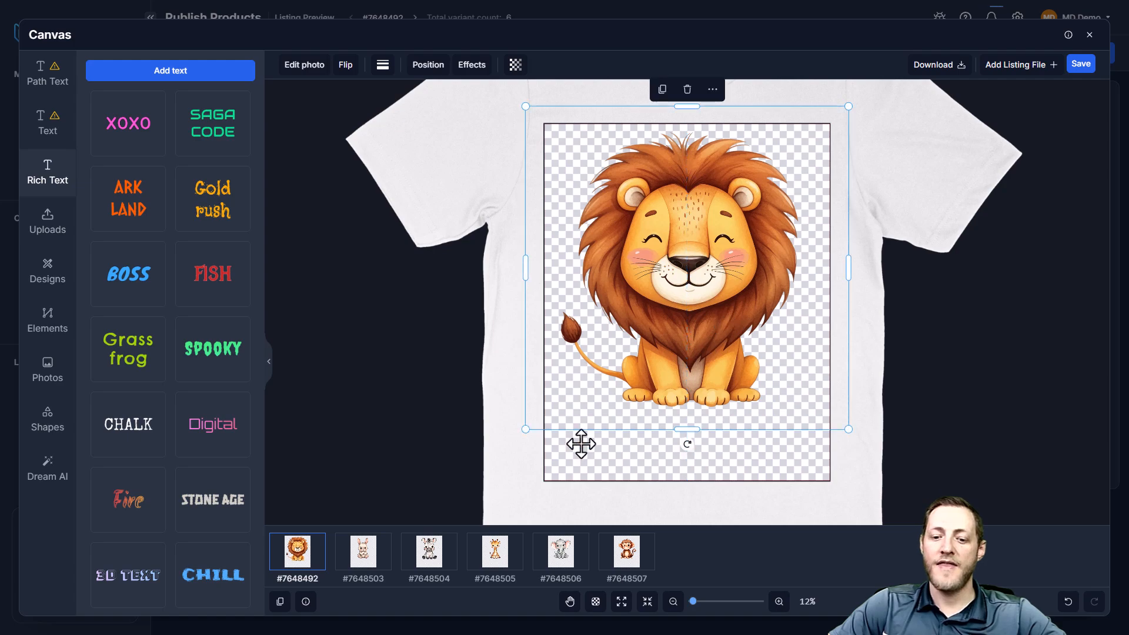
Compare the lion's placement with the rabbit, zebra and giraffe designs, and sync the lion's size and position across all listings
left_click(369, 557)
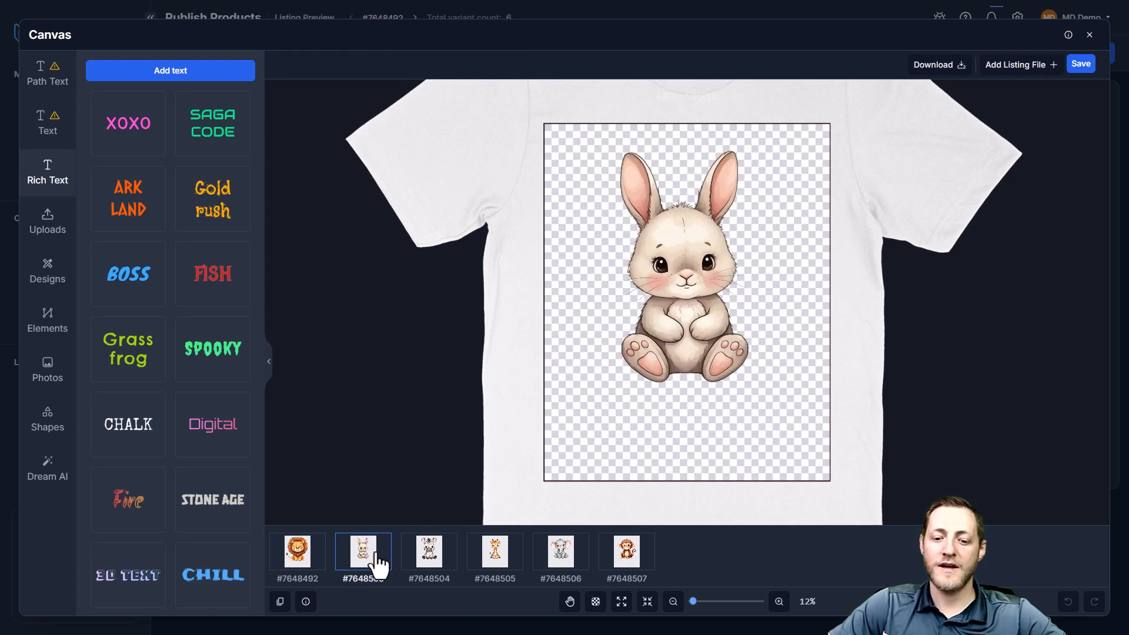
left_click(450, 566)
left_click(369, 557)
left_click(494, 557)
left_click(369, 558)
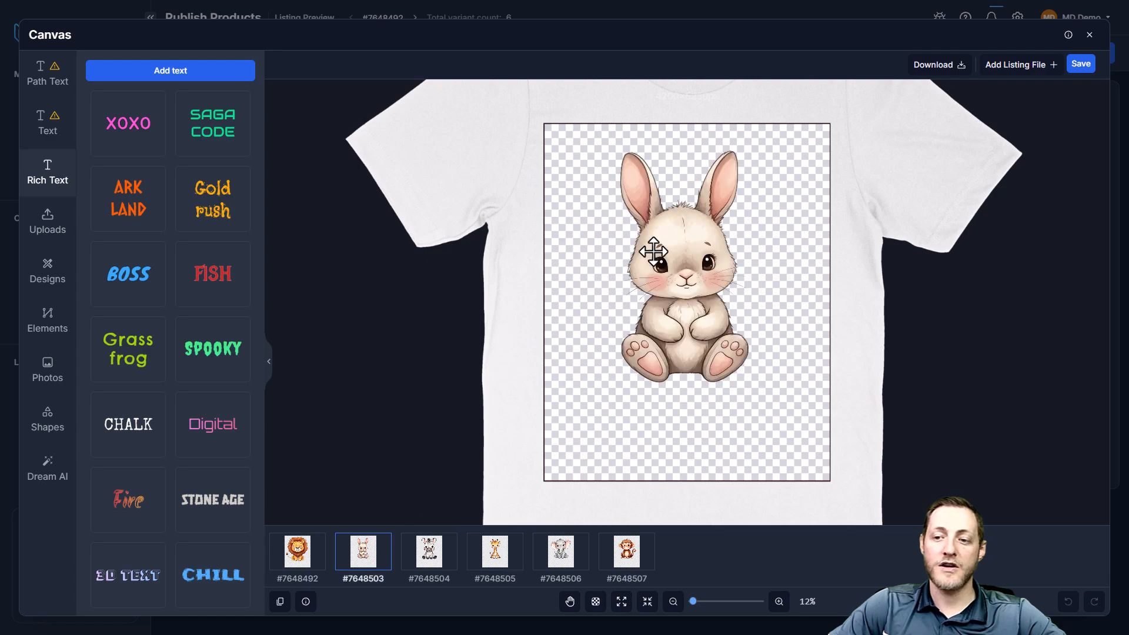
left_click(301, 561)
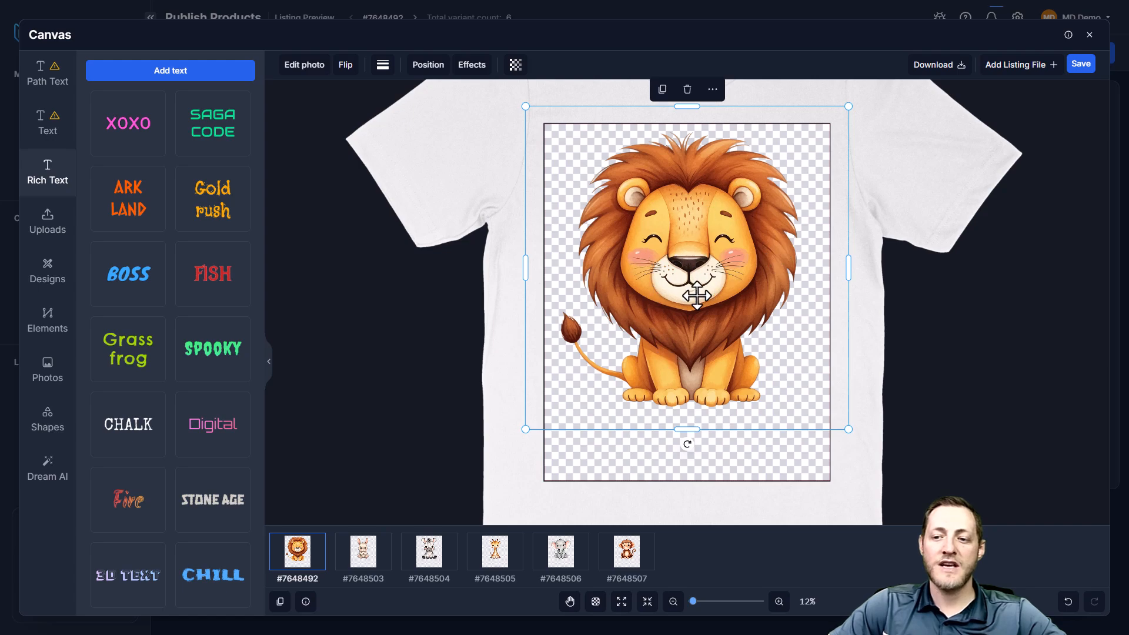
right_click(682, 249)
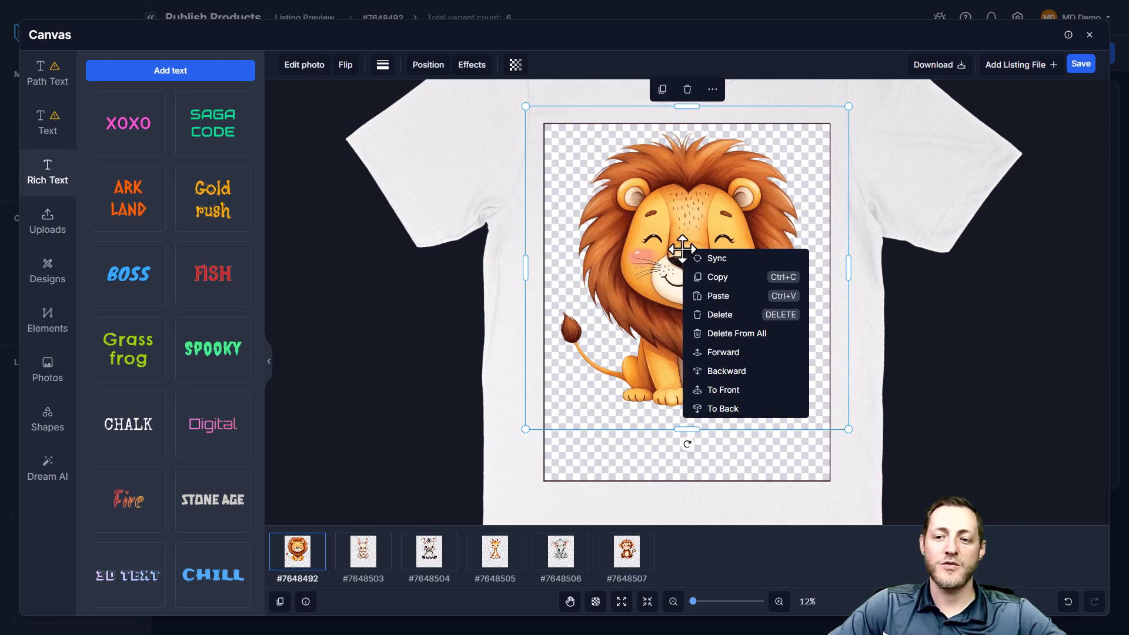
left_click(717, 263)
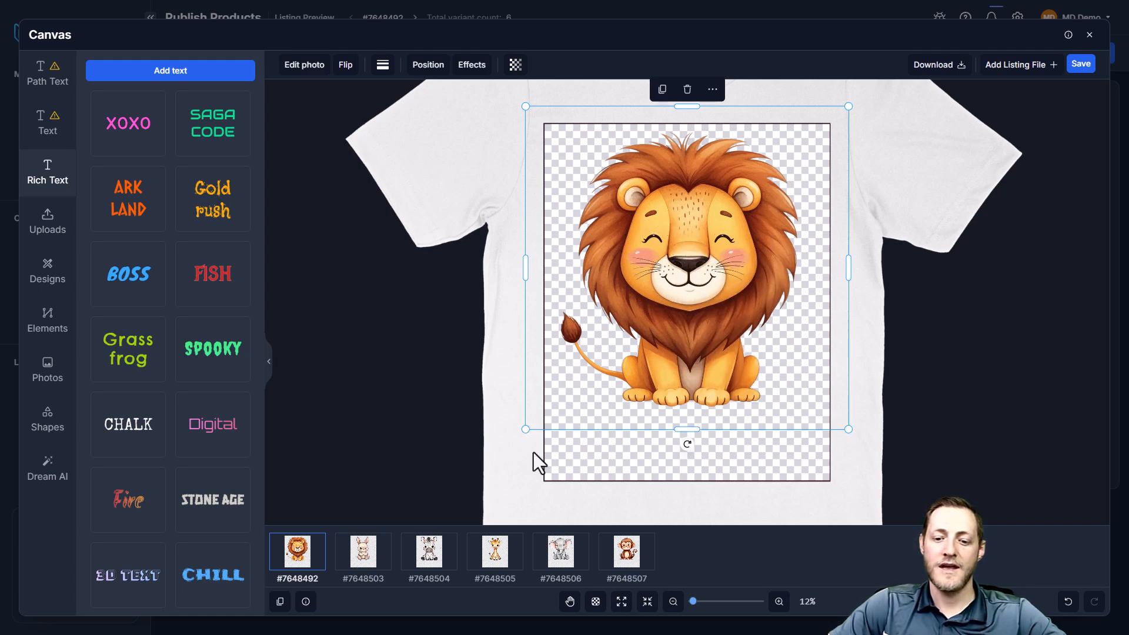
Check the synced placement on the rabbit, zebra, giraffe, elephant and monkey designs
left_click(364, 561)
left_click(427, 561)
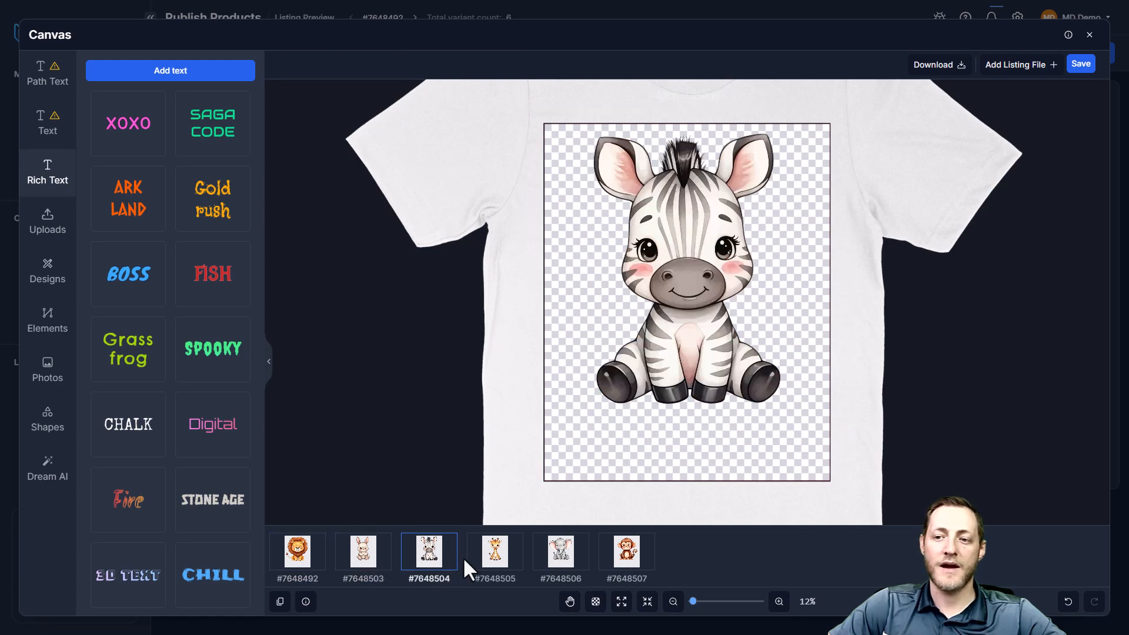
left_click(496, 564)
left_click(561, 563)
left_click(620, 560)
left_click(512, 567)
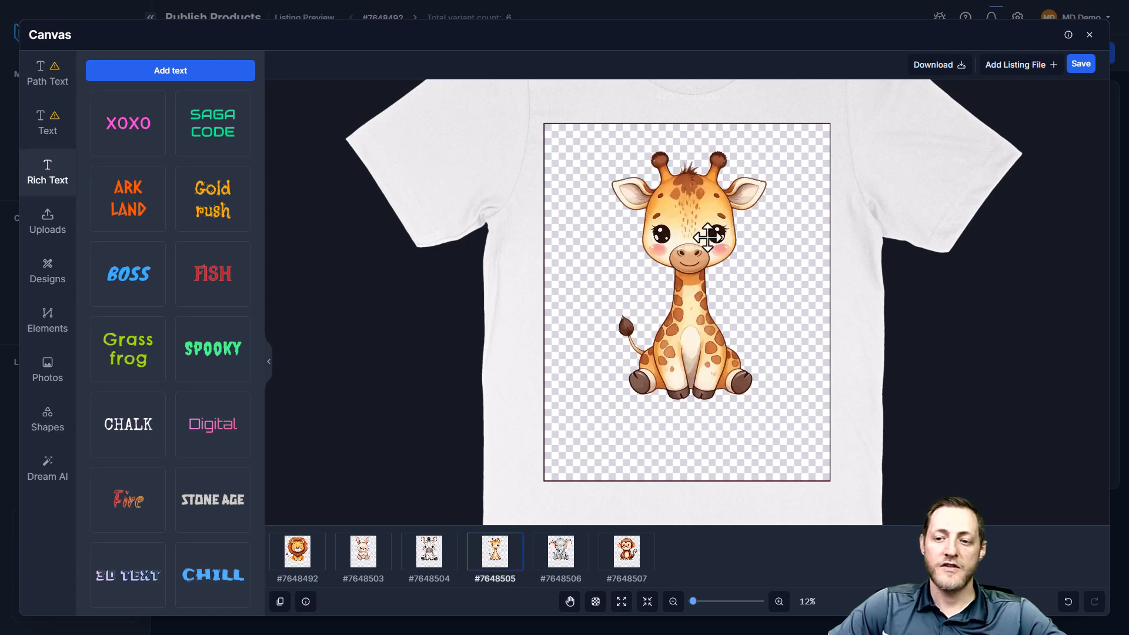
left_click(435, 559)
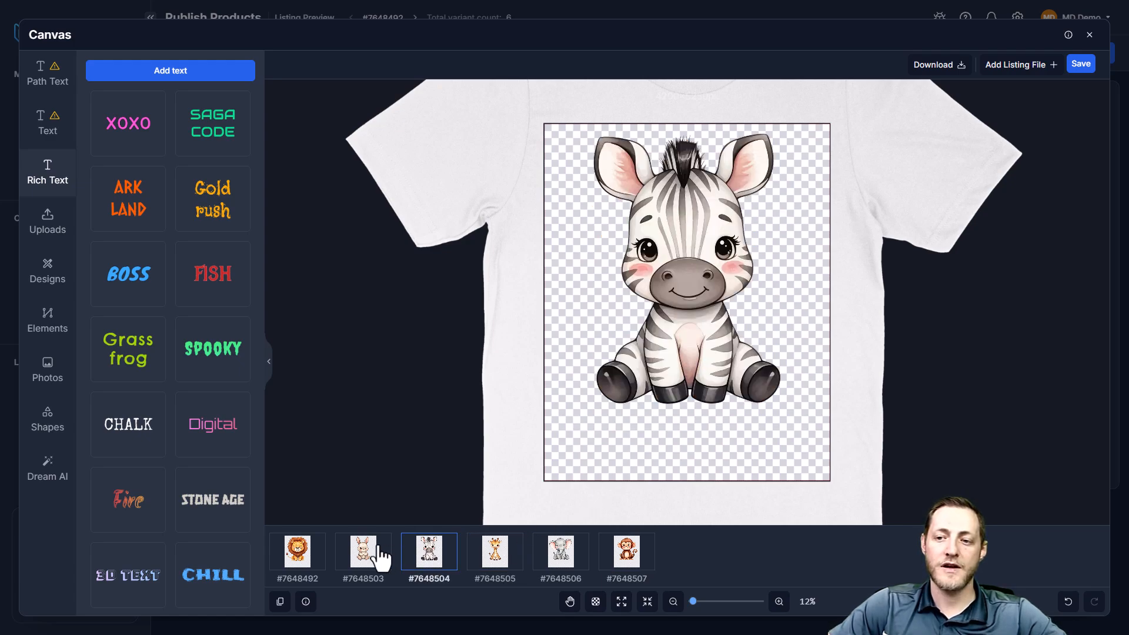
Enlarge the giraffe design further on its own, center it near the top of the print area, and save the canvas
left_click(479, 560)
left_click(612, 330)
left_click_drag(848, 427, 882, 463)
left_click_drag(753, 379, 737, 358)
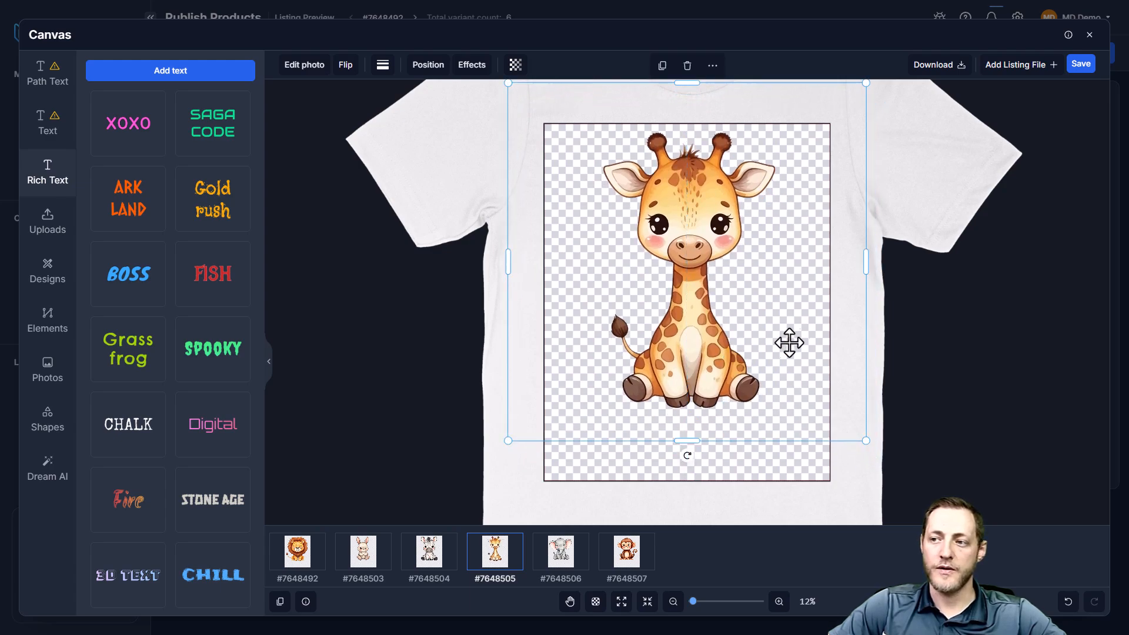
left_click(1080, 64)
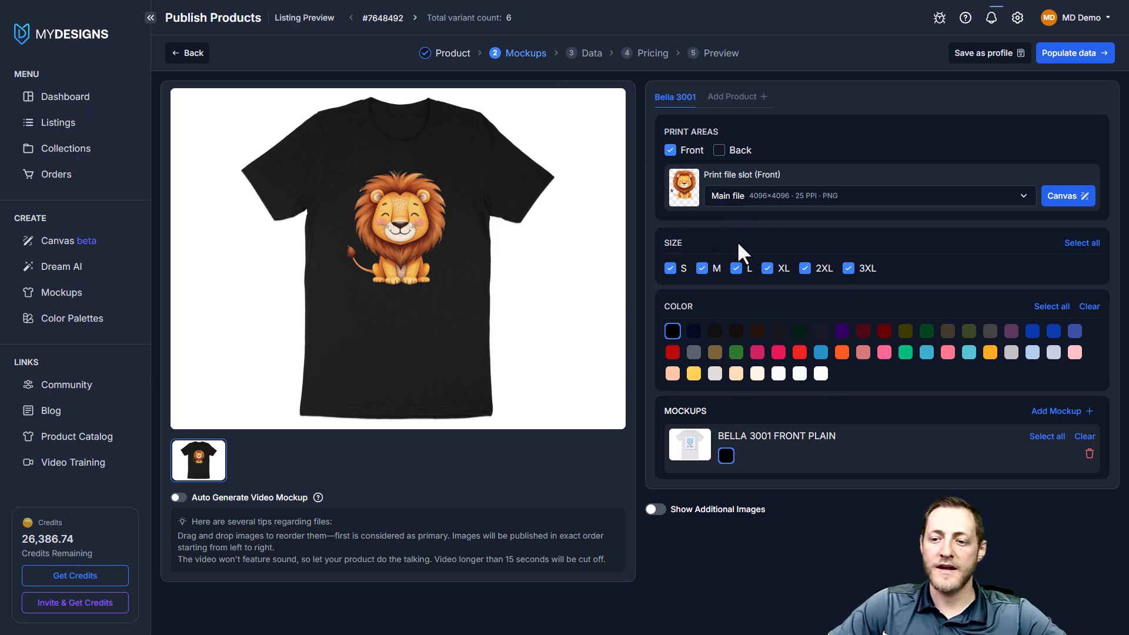
Add white, Navy, light pink and off-white to the shirt's offered colors alongside black
left_click(696, 240)
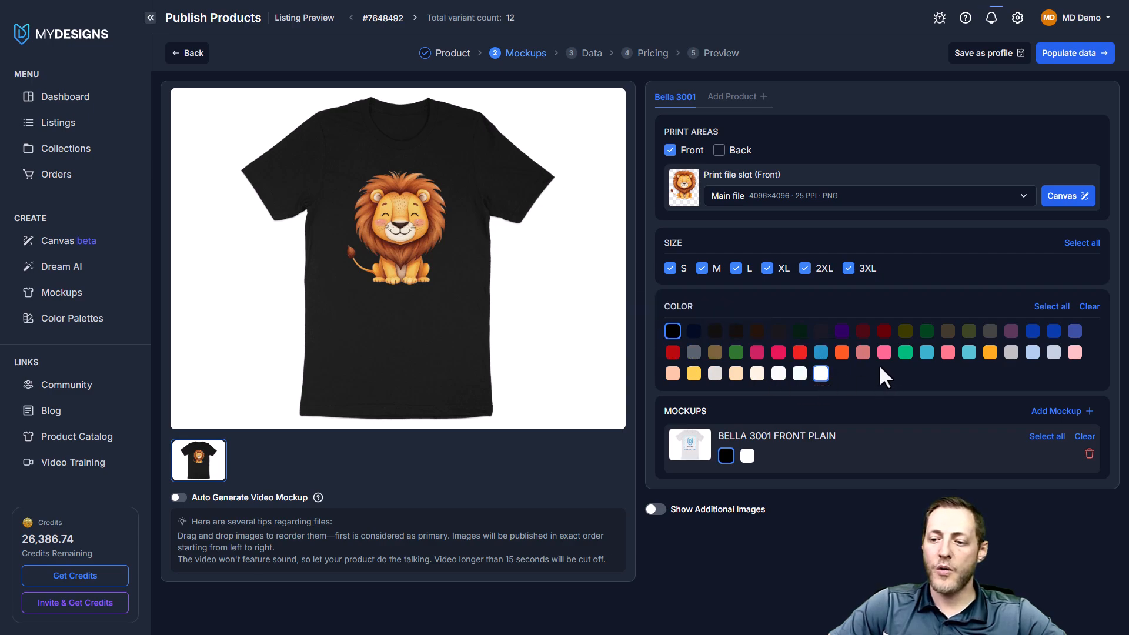
left_click(695, 332)
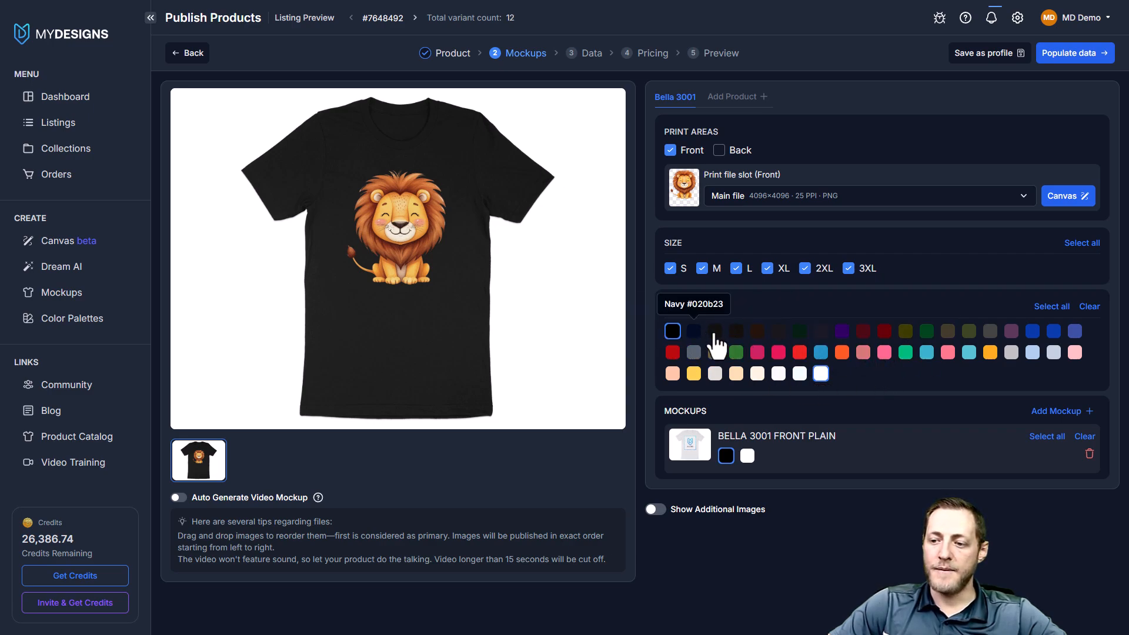
left_click(1073, 352)
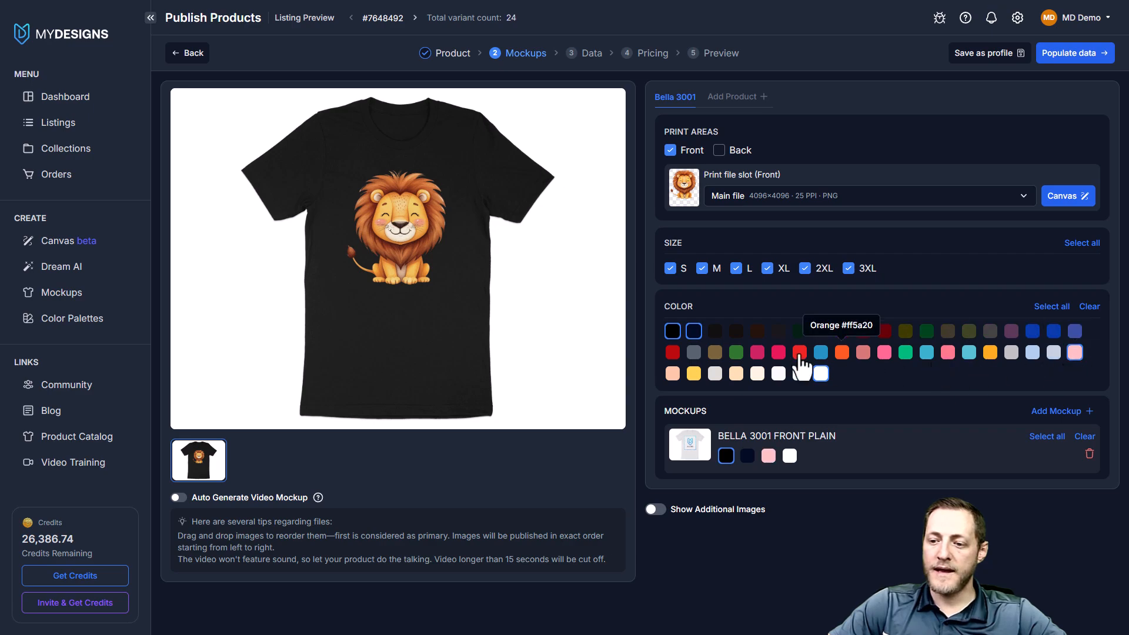
left_click(758, 375)
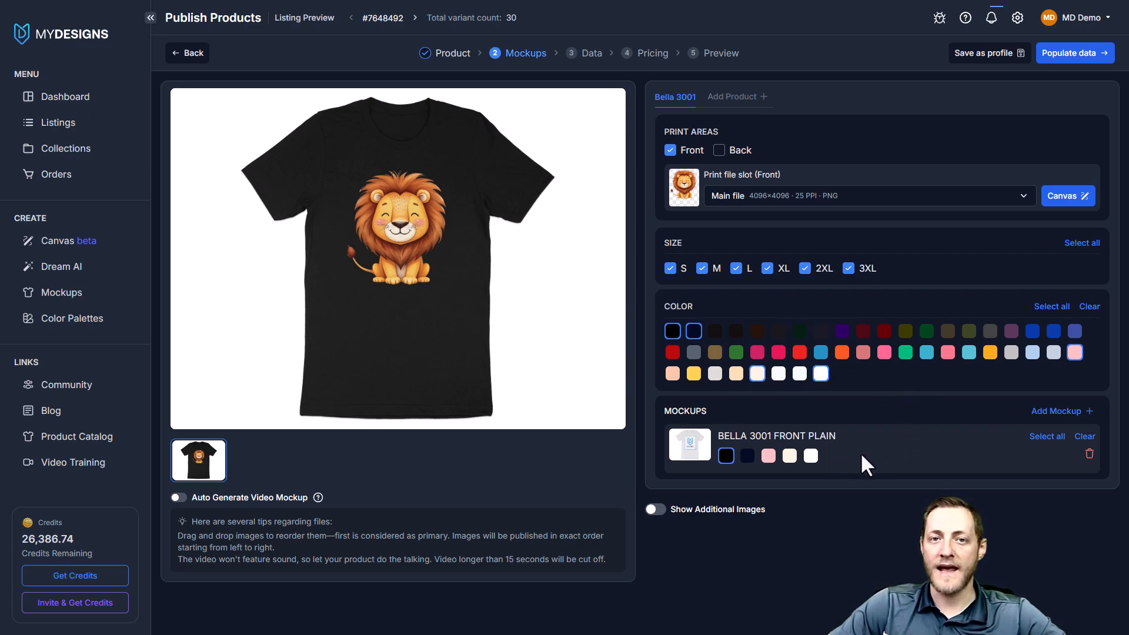
Browse the available Bella 3001 mockups and add BELLA_3001_SIZE_CHART to the product
left_click(1057, 412)
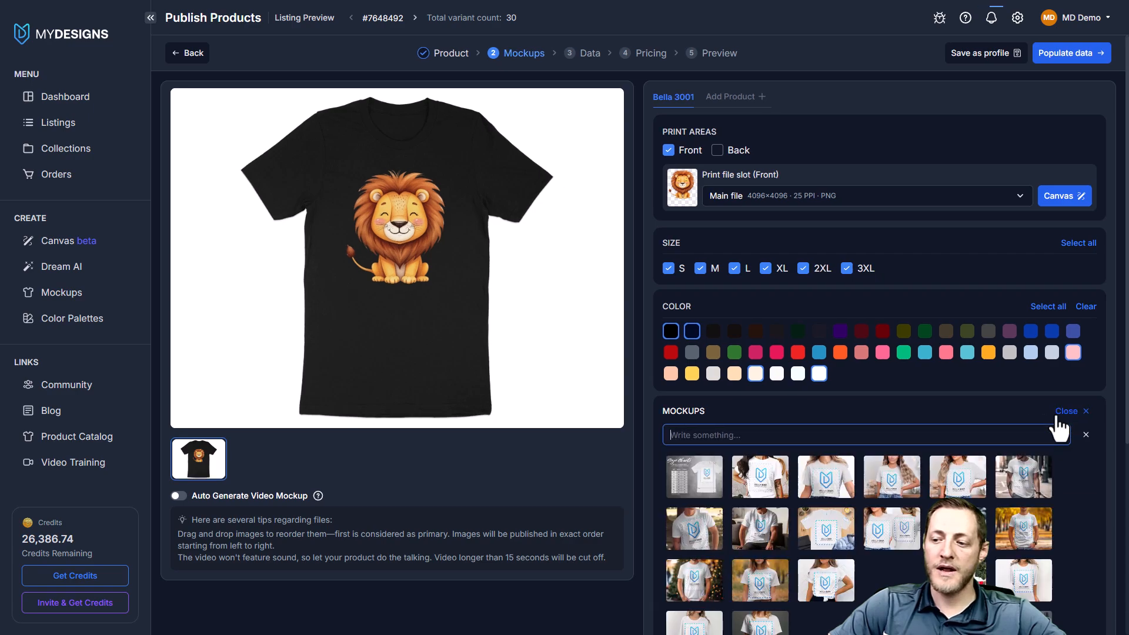
scroll(857, 468, "down", 3)
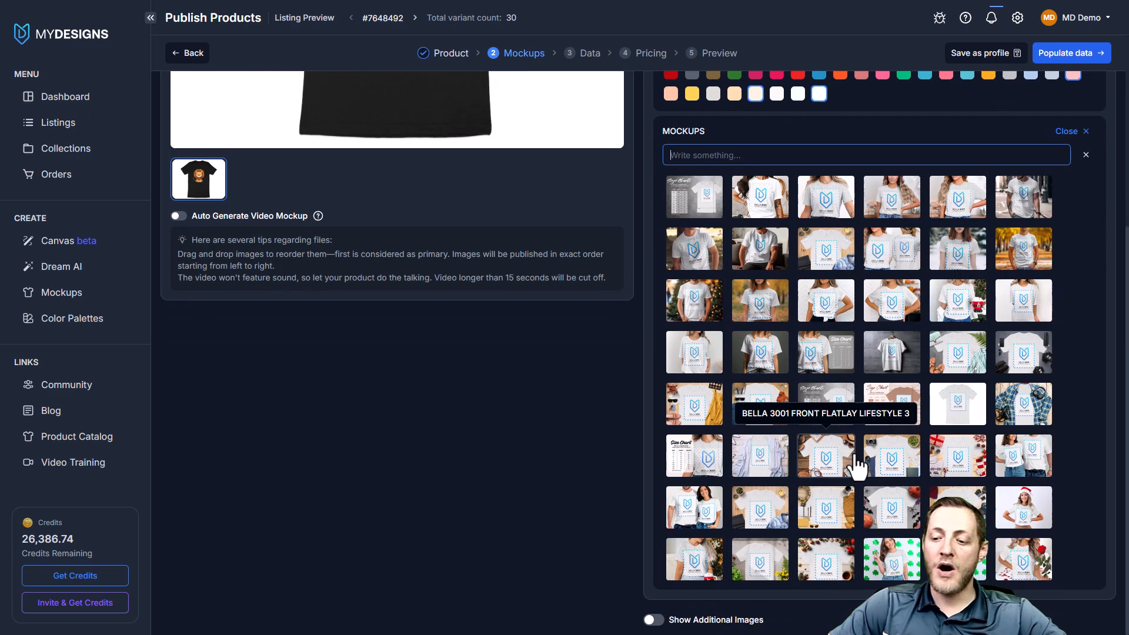
scroll(906, 474, "up", 3)
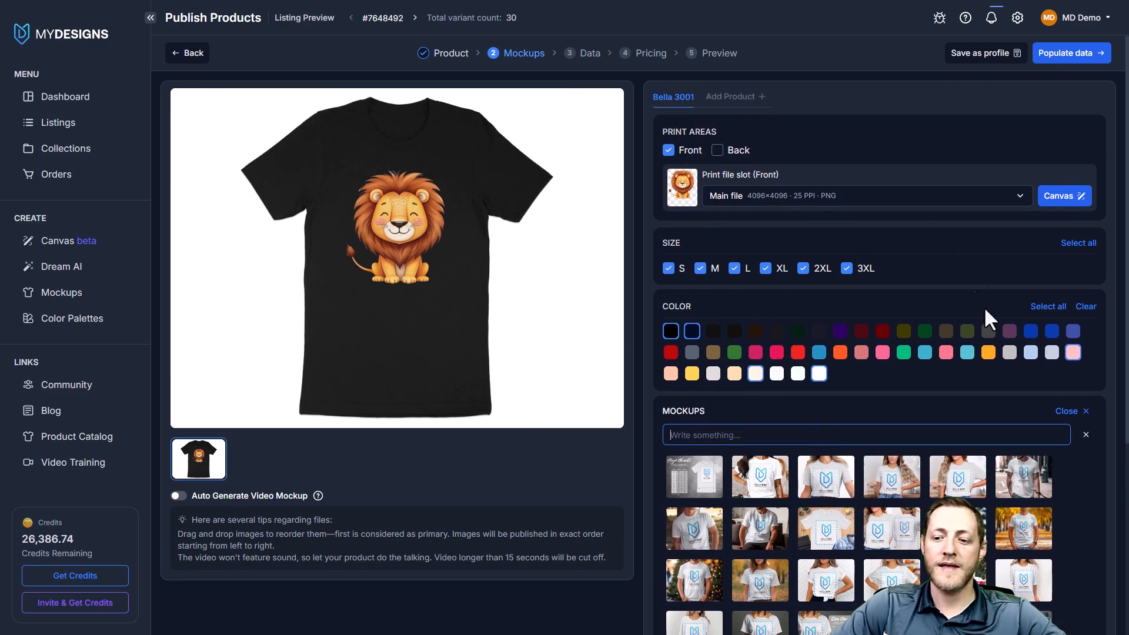
scroll(870, 526, "down", 1)
scroll(870, 523, "down", 1)
scroll(949, 450, "up", 1)
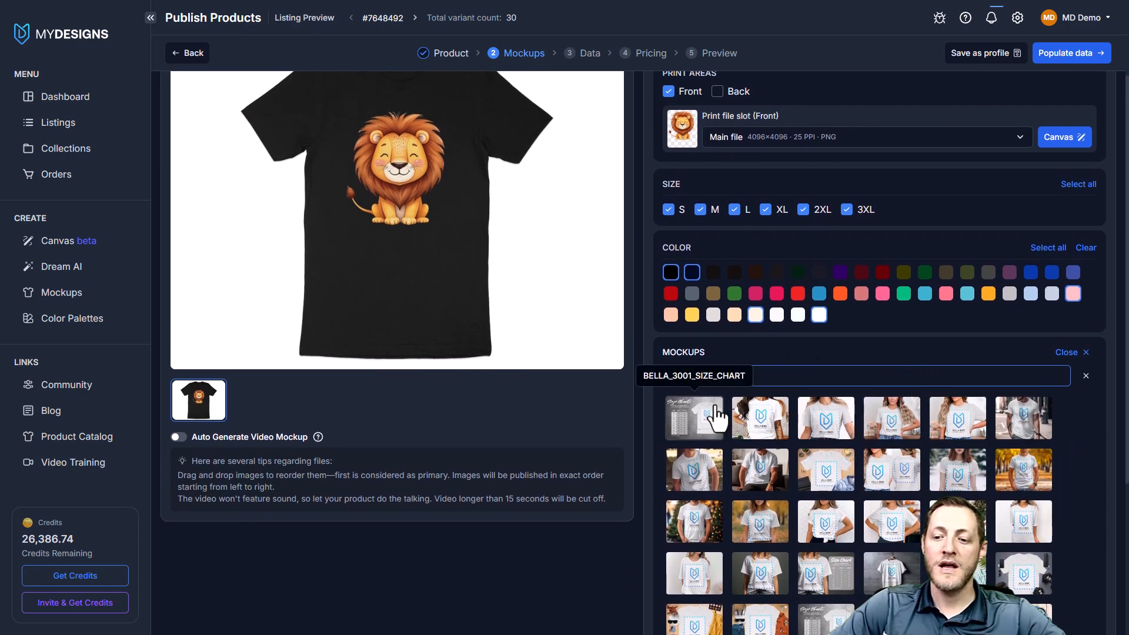
left_click(700, 433)
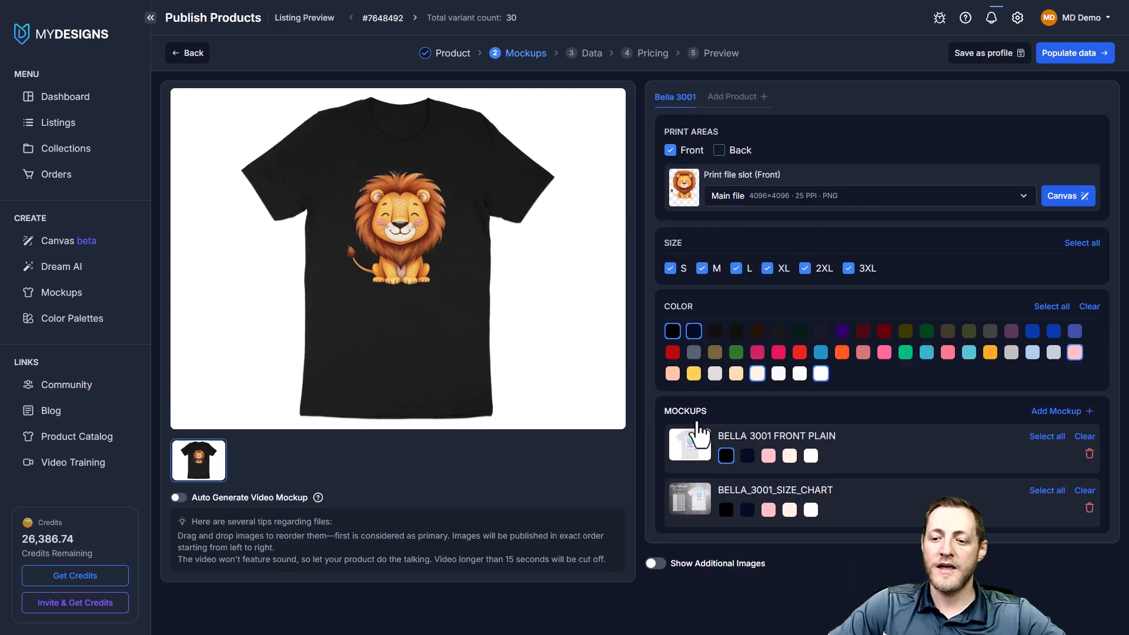
Add the BELLA 3001 MODEL 01, BELLA 3001 MODEL AI 2 and BELLA 3001 MODEL 2 mockups to the product
left_click(1053, 412)
scroll(833, 440, "down", 1)
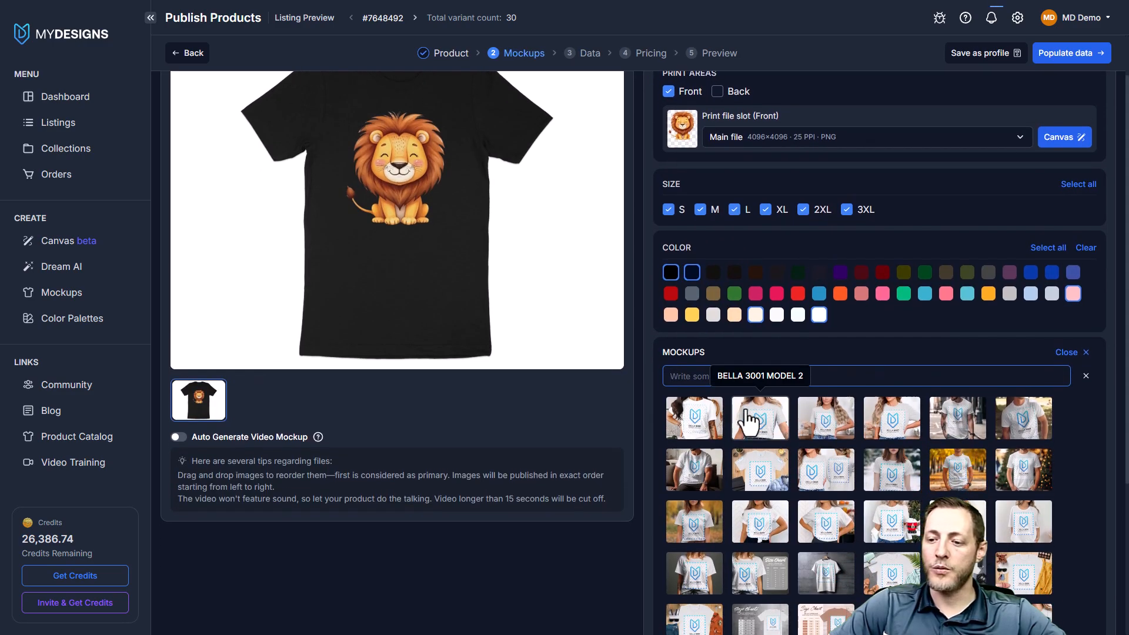
left_click(694, 415)
left_click(1056, 414)
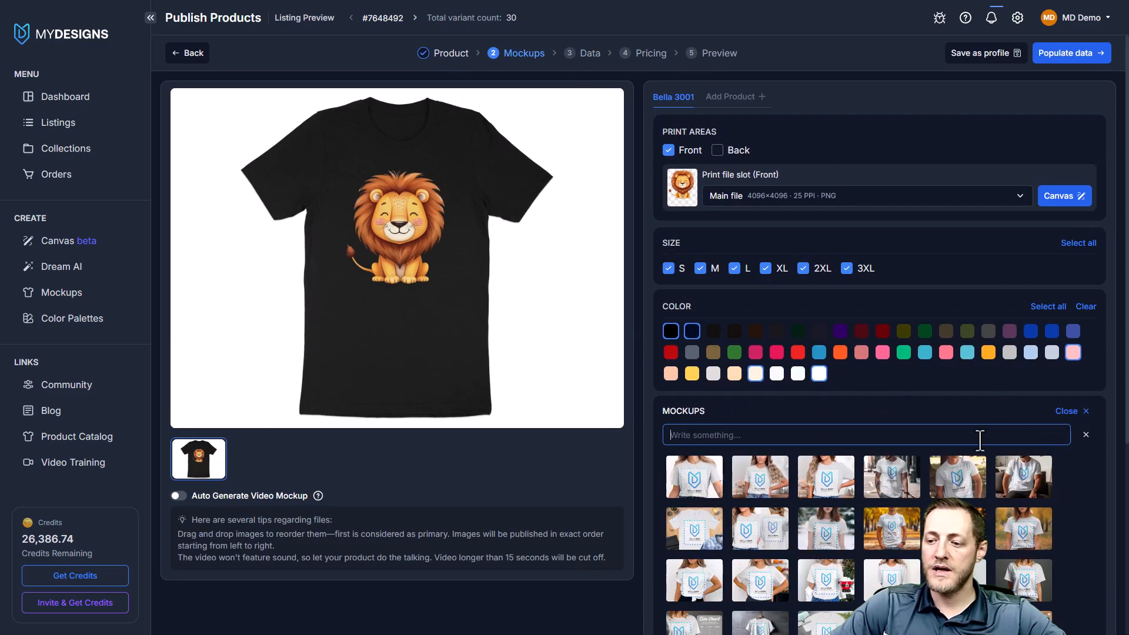
scroll(947, 431, "down", 1)
left_click(958, 419)
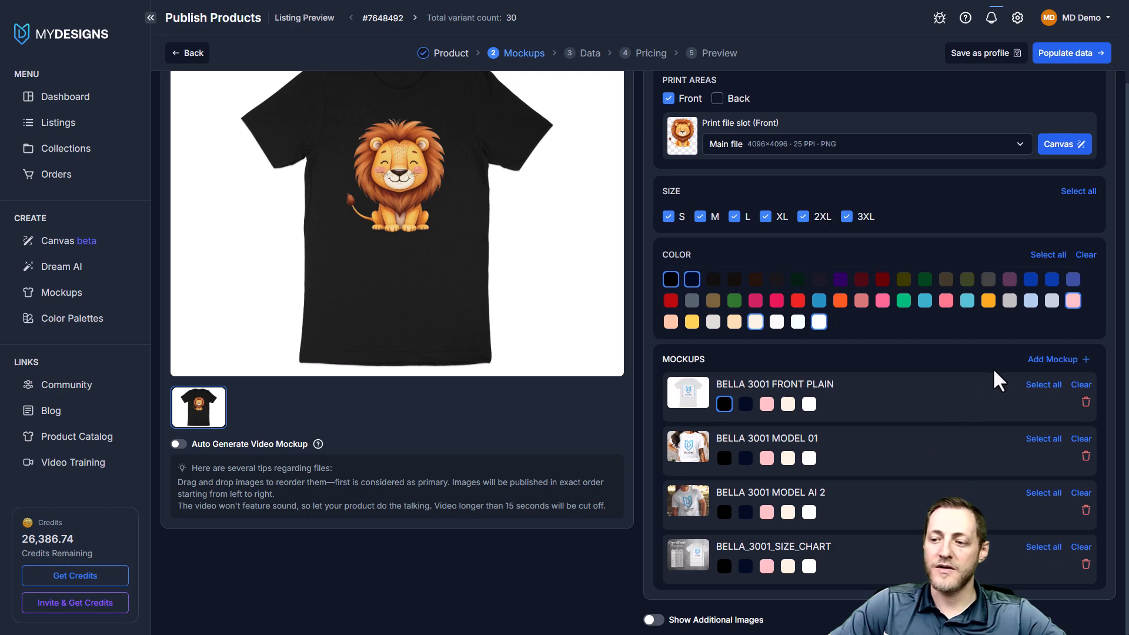
left_click(1055, 360)
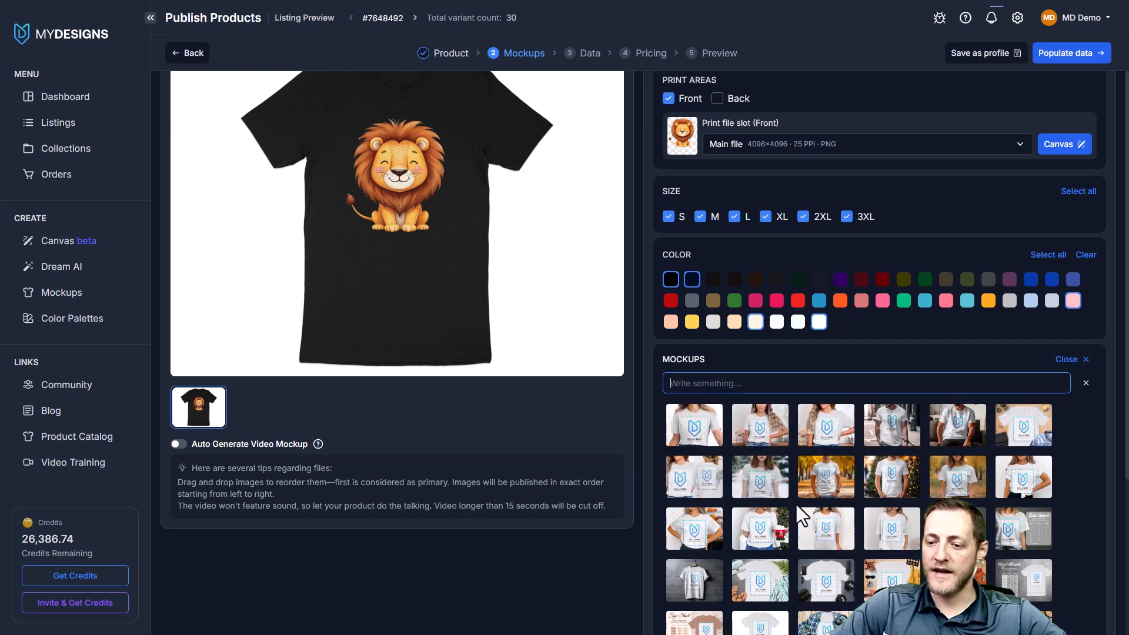
left_click(1067, 360)
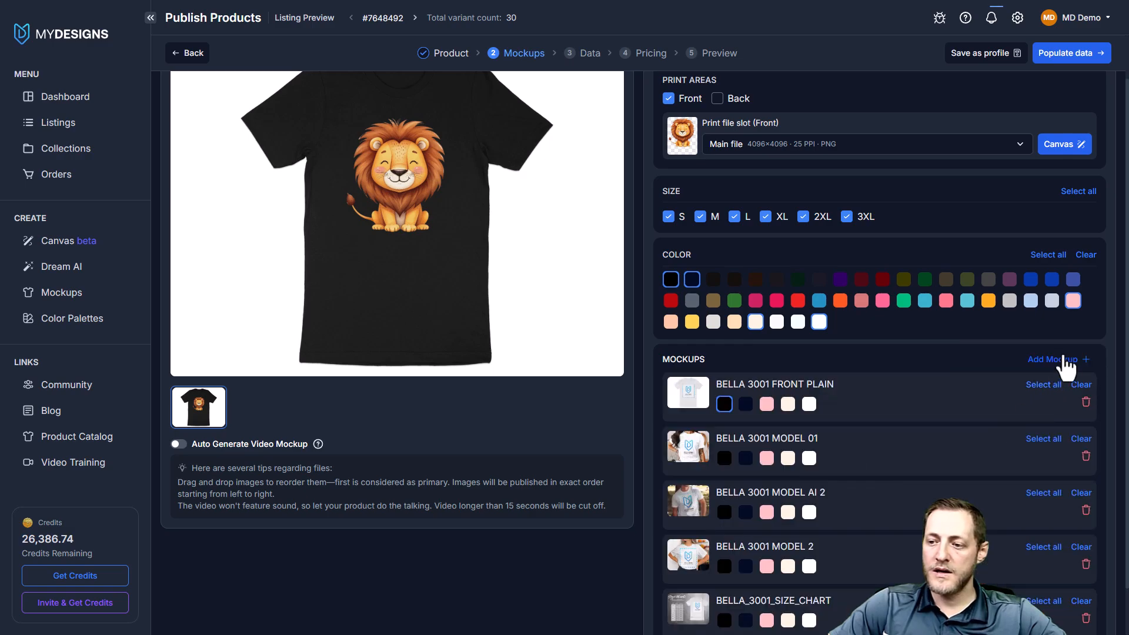
Review the list of added mockups and remove the BELLA 3001 FRONT PLAIN mockup
scroll(768, 287, "down", 1)
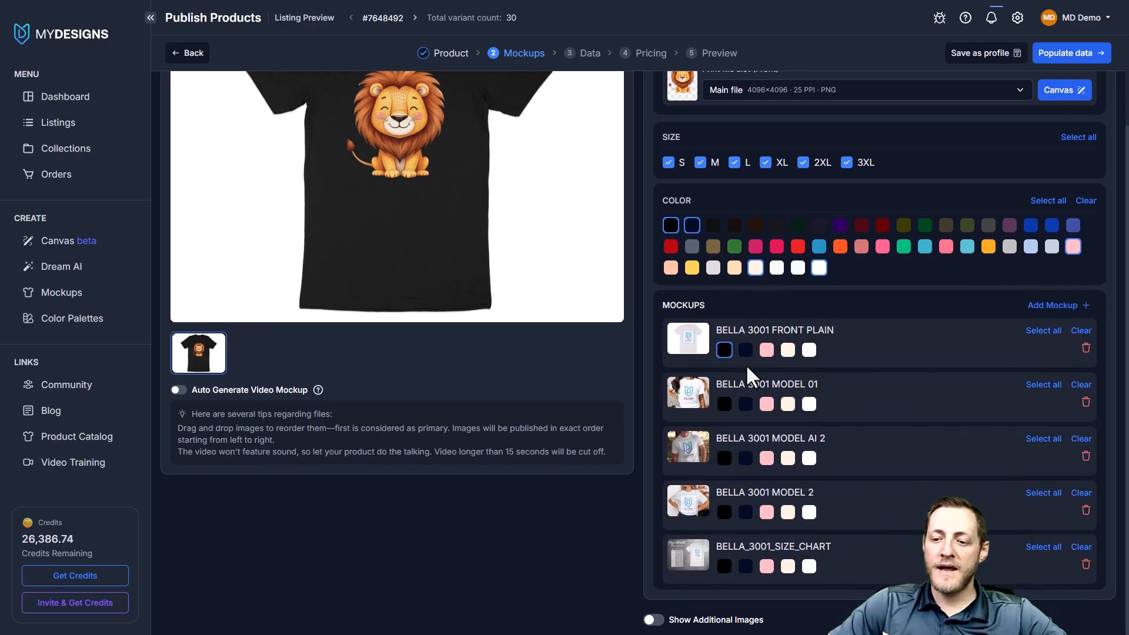
scroll(746, 364, "up", 1)
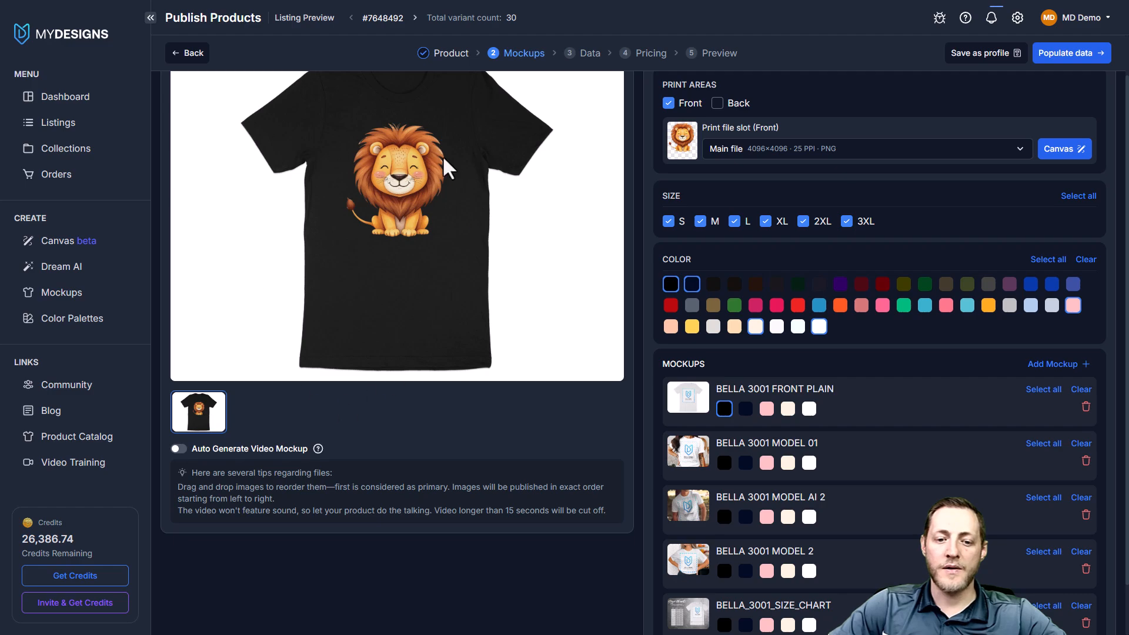
scroll(447, 235, "down", 1)
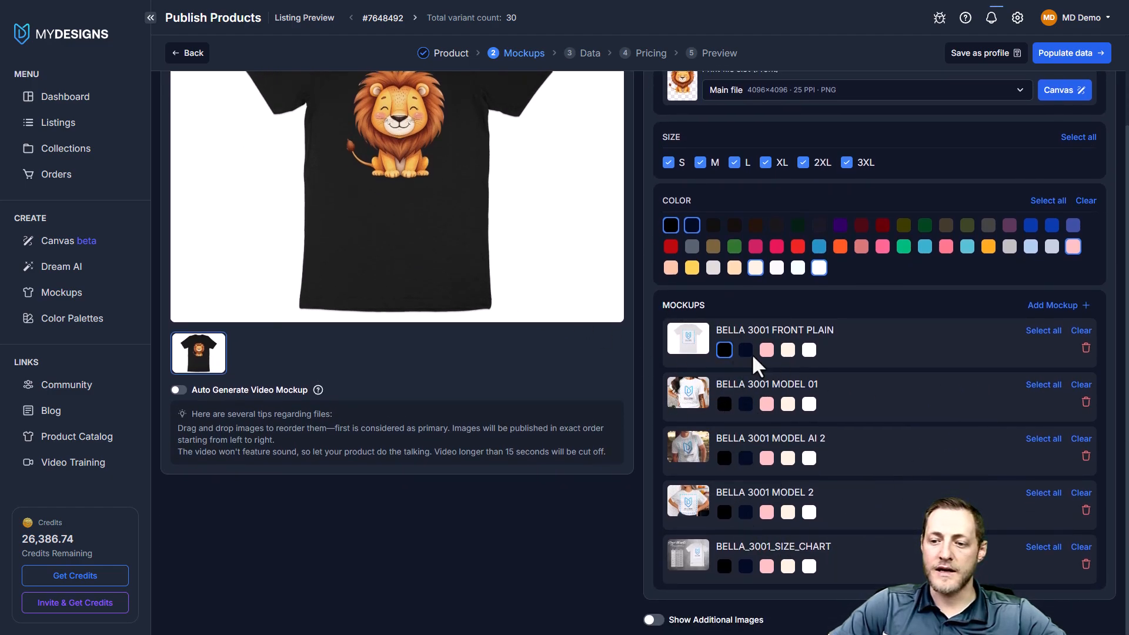
scroll(573, 276, "up", 2)
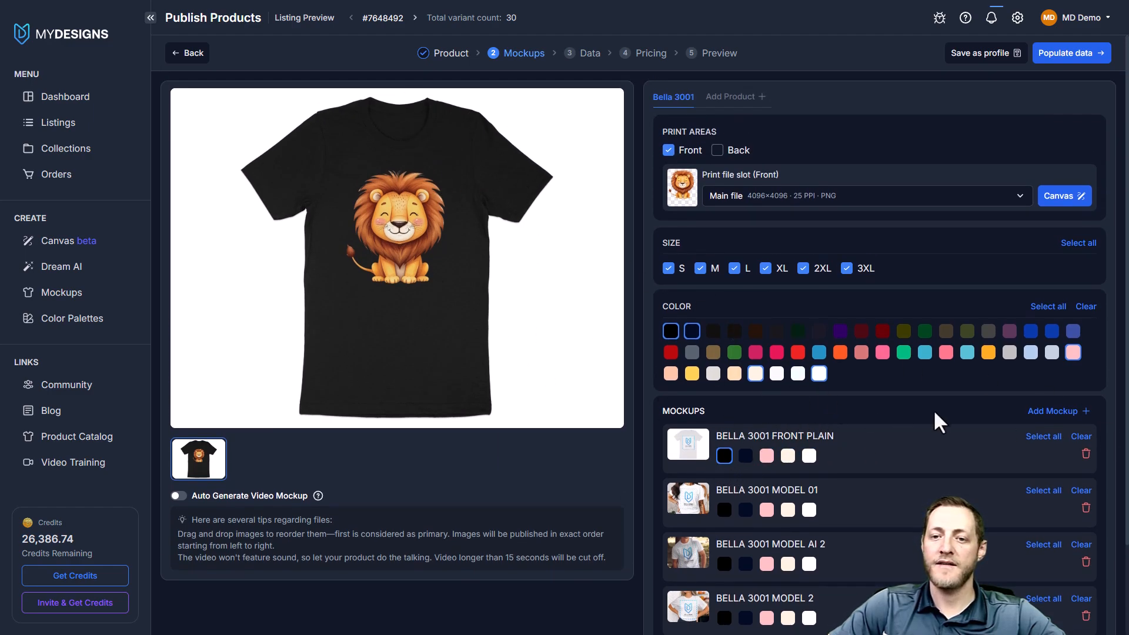
left_click(1084, 454)
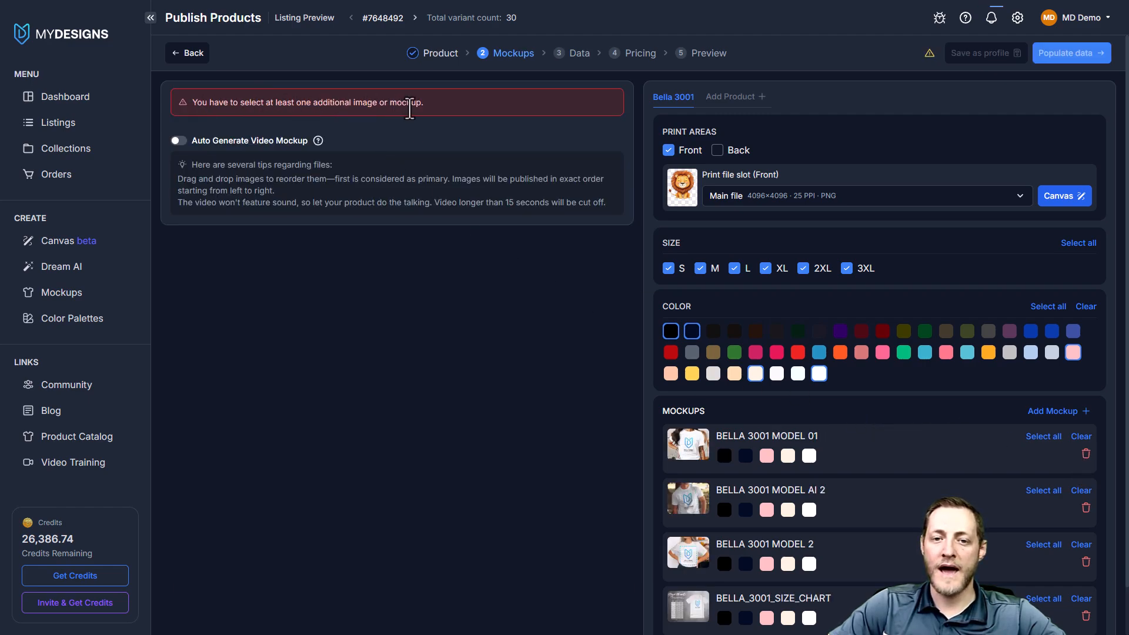
Choose white for the BELLA 3001 MODEL 01 mockup and black for the BELLA 3001 MODEL AI 2 mockup
scroll(784, 444, "down", 1)
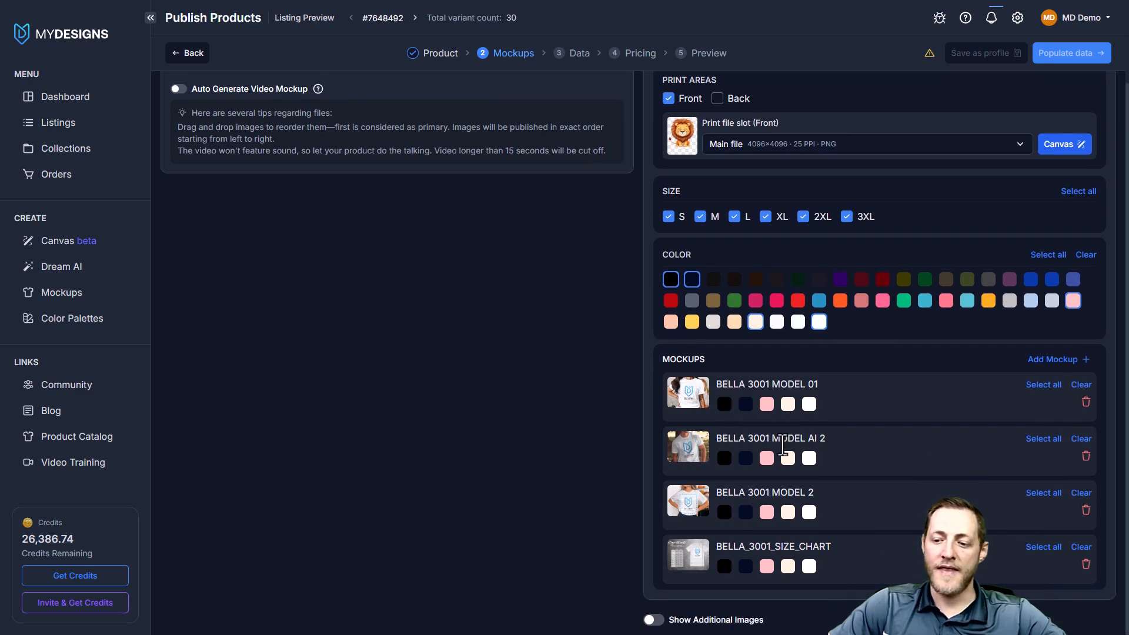
left_click(809, 404)
scroll(735, 382, "up", 1)
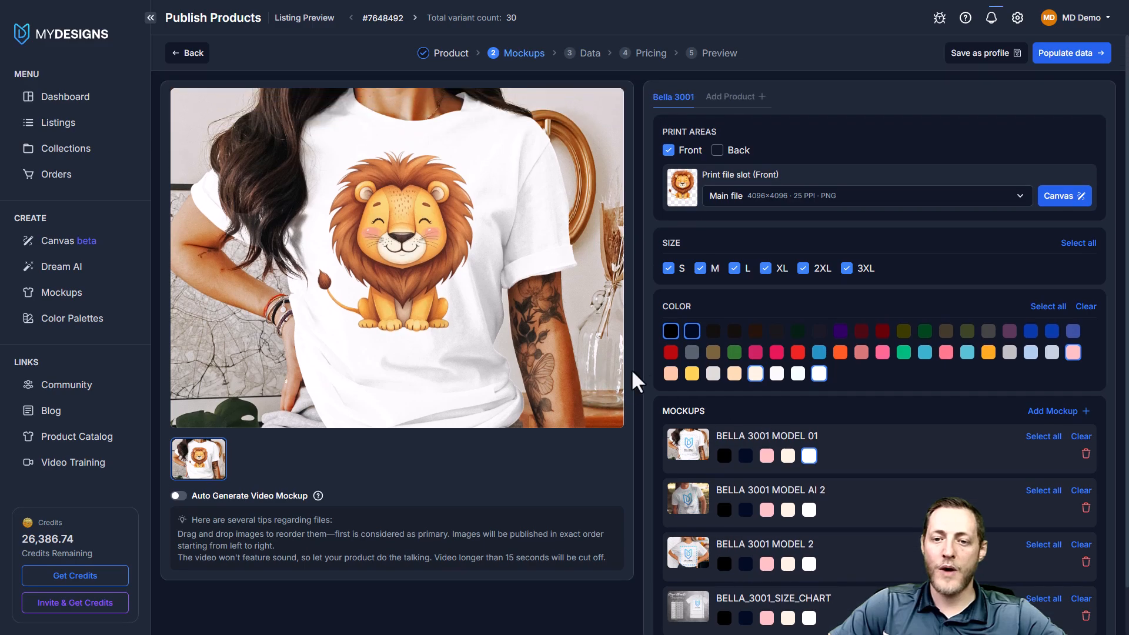
left_click(725, 510)
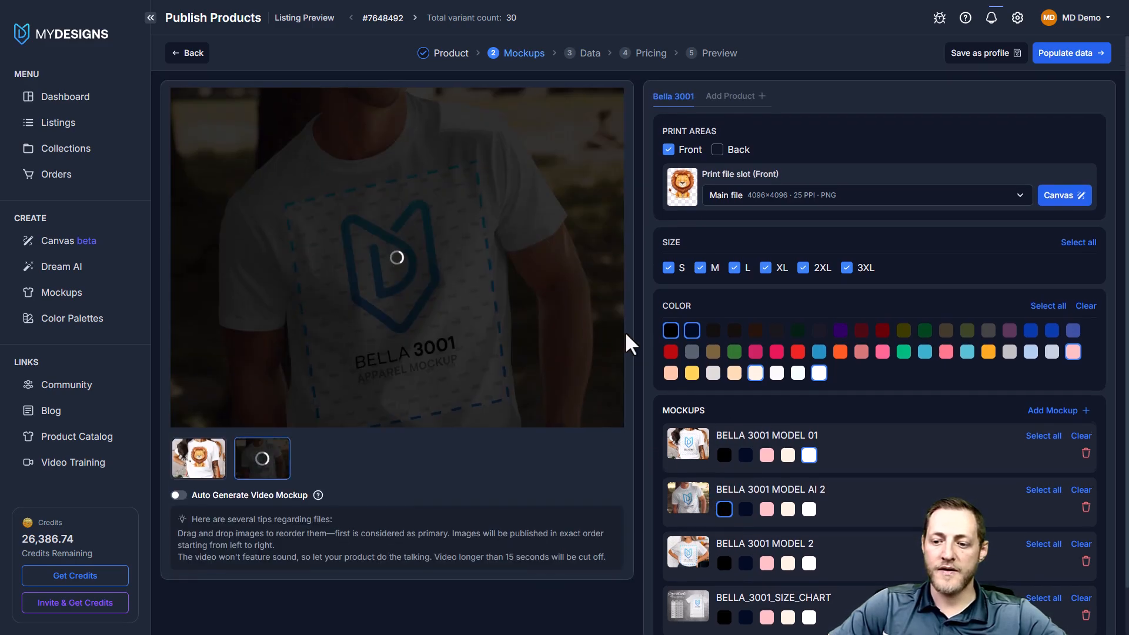
Choose pink for the BELLA 3001 MODEL 2 mockup and white for the BELLA_3001_SIZE_CHART mockup
scroll(625, 341, "down", 1)
left_click(767, 512)
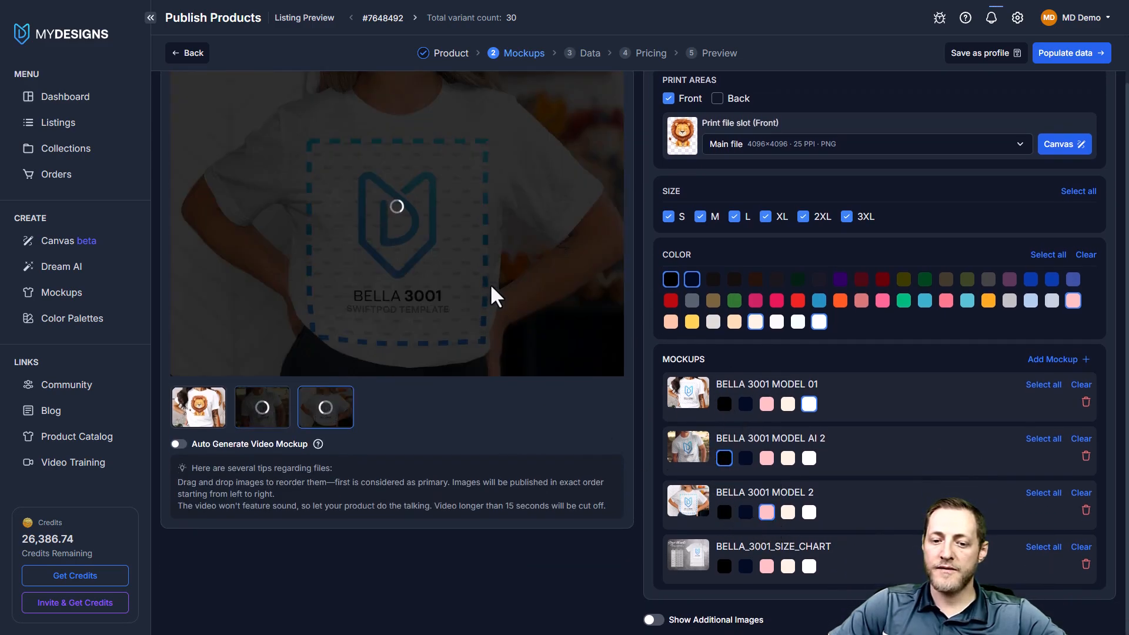
left_click(810, 567)
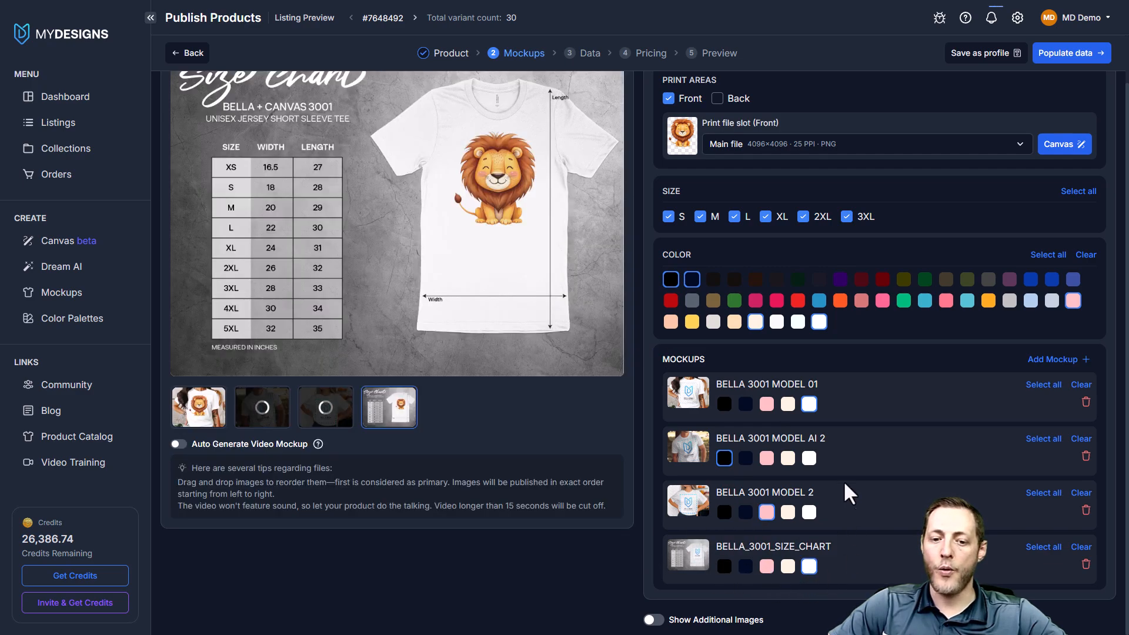
scroll(577, 378, "up", 1)
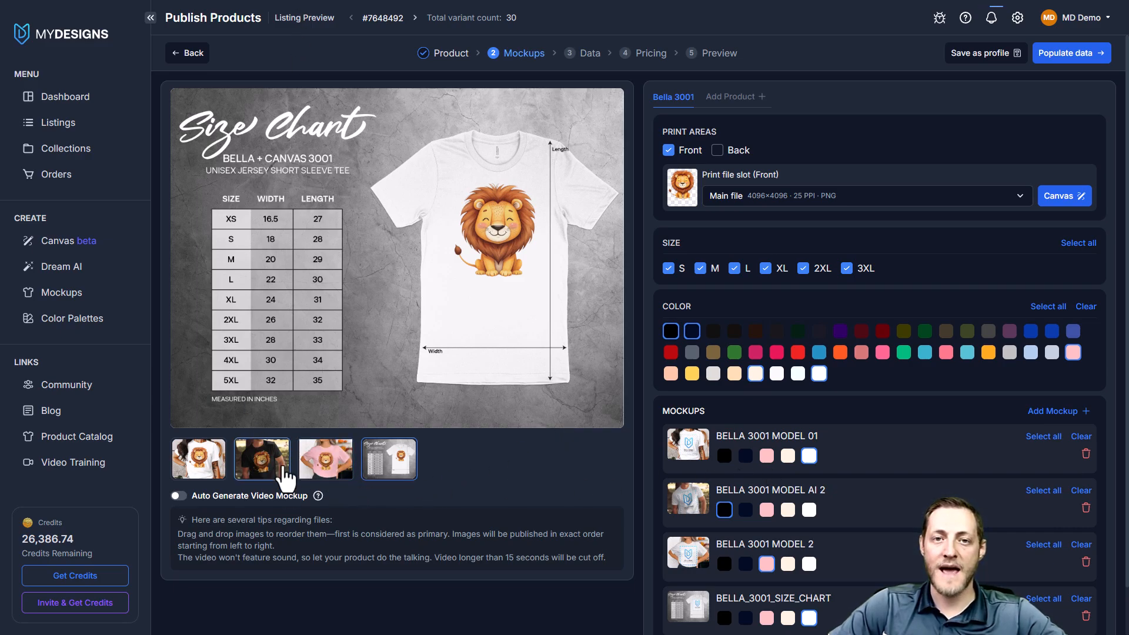
Preview the white, black and pink shirt mockups and the size chart image at full size
left_click(221, 452)
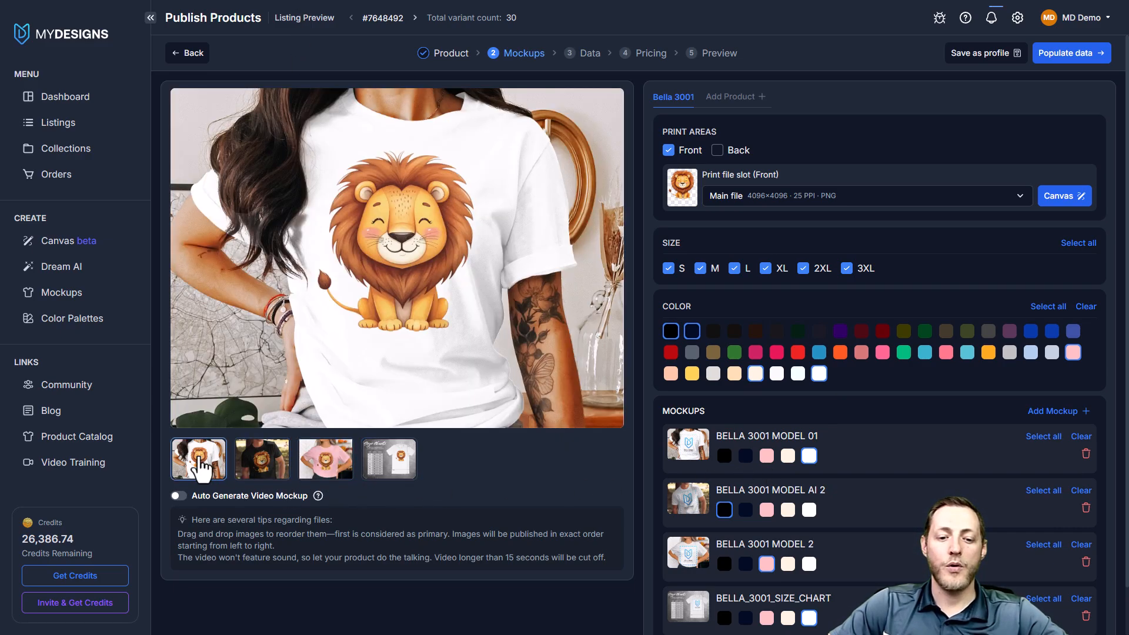
left_click(278, 469)
left_click(319, 462)
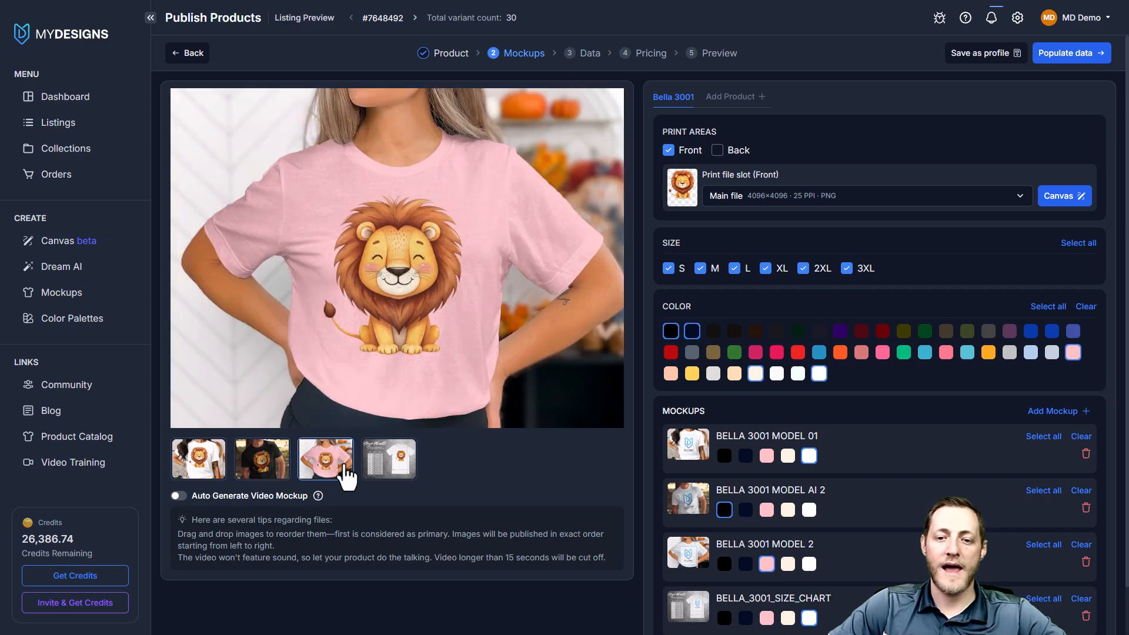
left_click(370, 447)
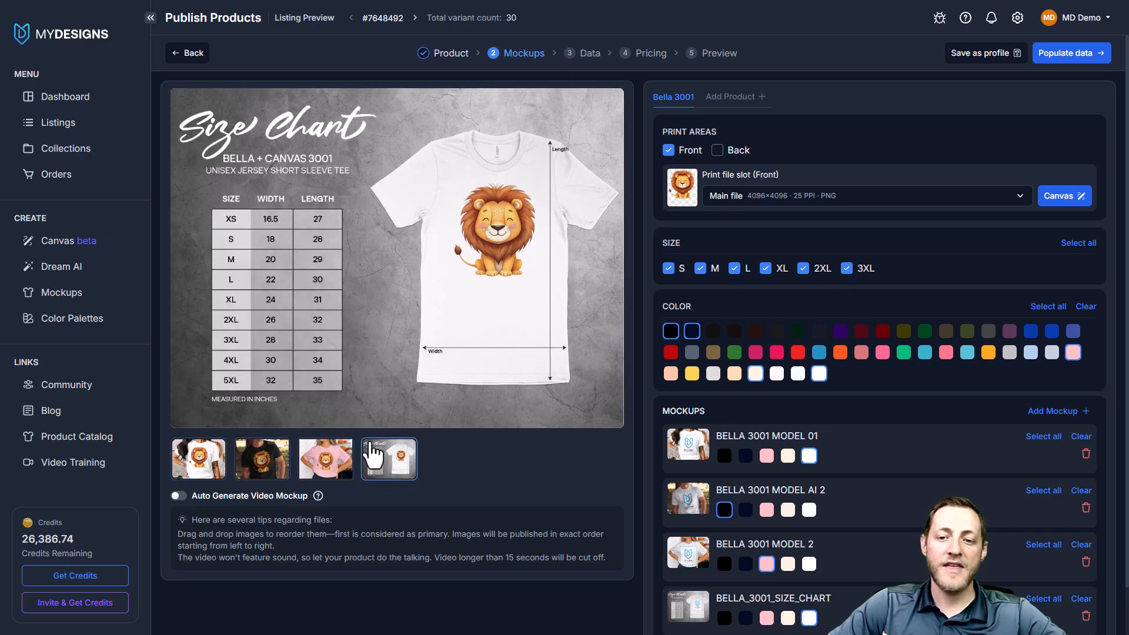
left_click(326, 464)
left_click(280, 463)
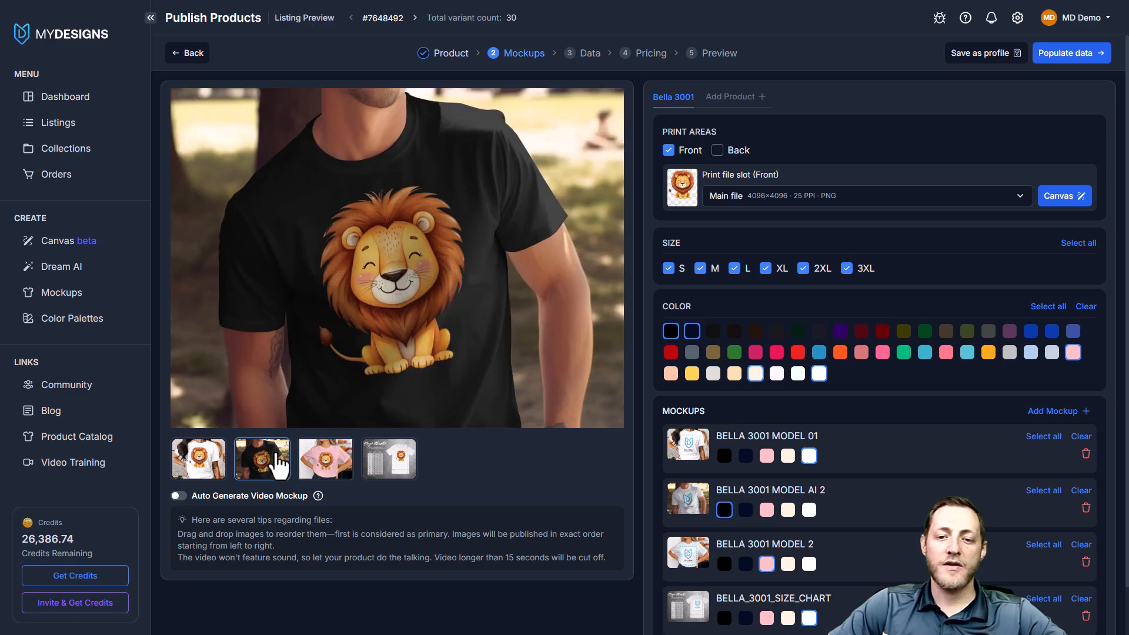
left_click(211, 462)
Try different orders for the mockup images, moving the pink shirt and the size chart forward, and restore the original order
left_click_drag(268, 464, 203, 464)
left_click_drag(326, 462, 260, 461)
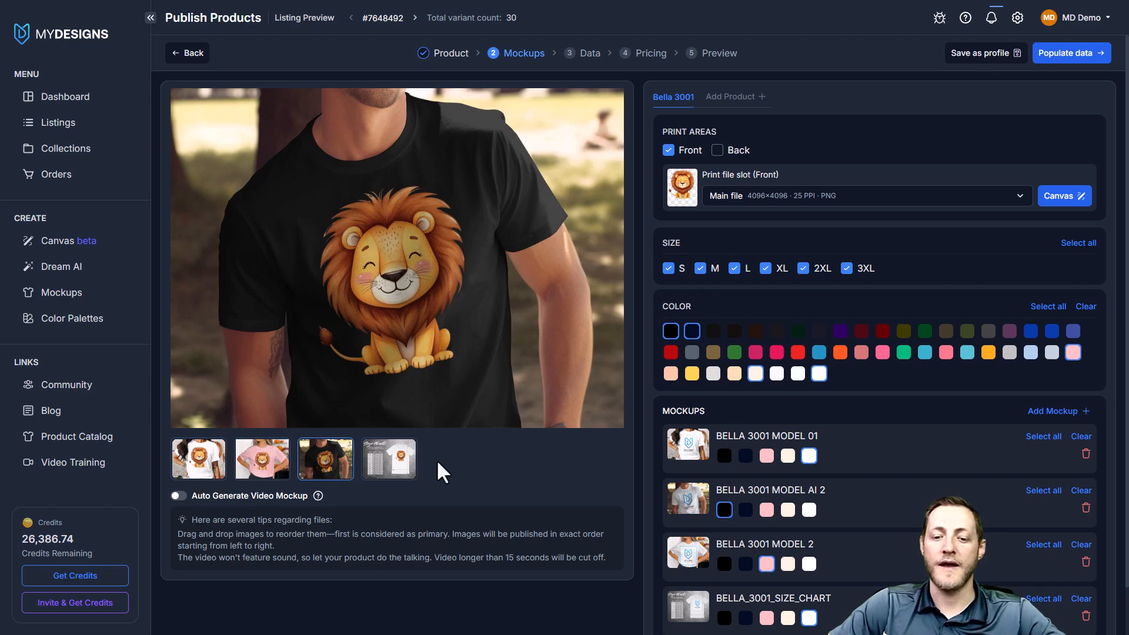
left_click_drag(377, 461, 256, 464)
left_click(200, 461)
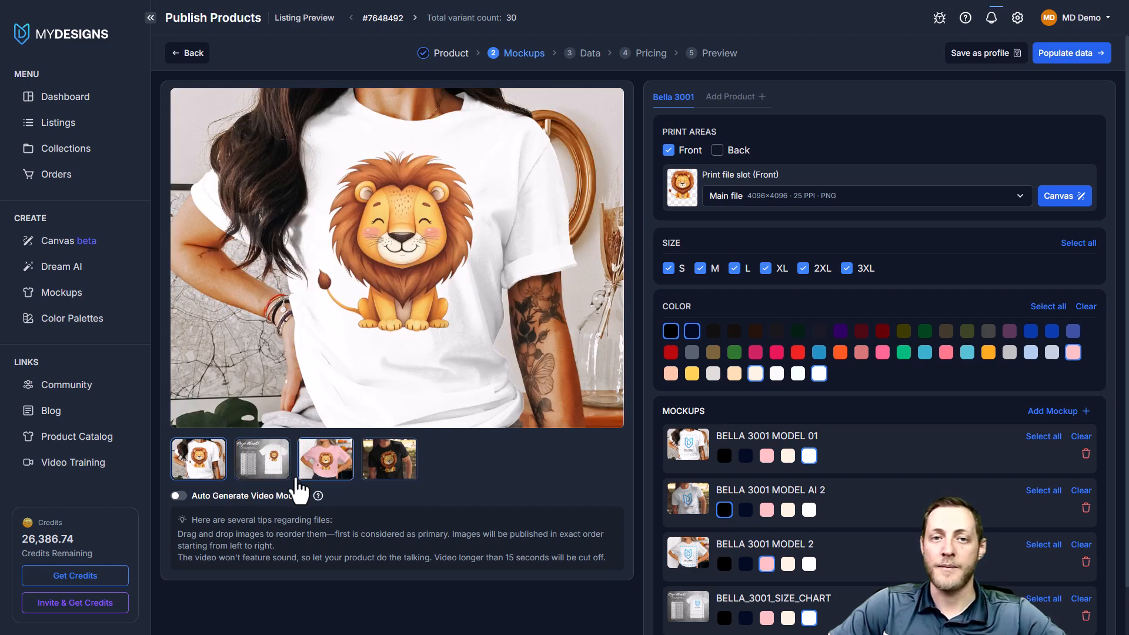
left_click_drag(300, 444, 311, 471)
scroll(394, 293, "down", 2)
scroll(432, 299, "up", 2)
scroll(800, 270, "down", 2)
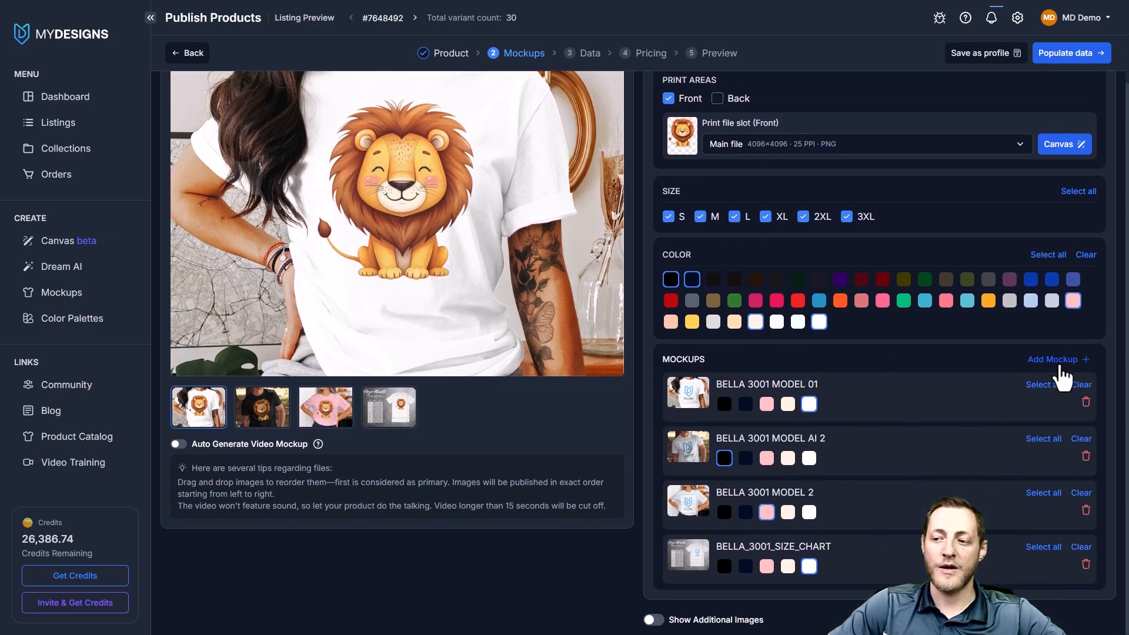
scroll(600, 336, "up", 2)
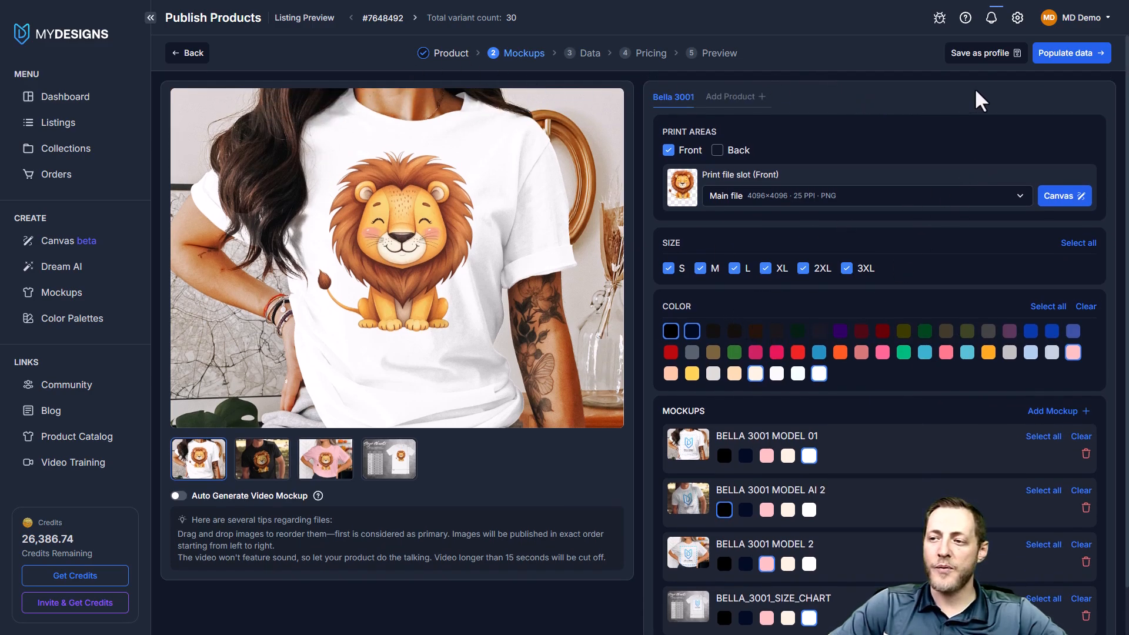
Proceed to the listing data stage and open Vision AI with Etsy as the platform
left_click(1072, 59)
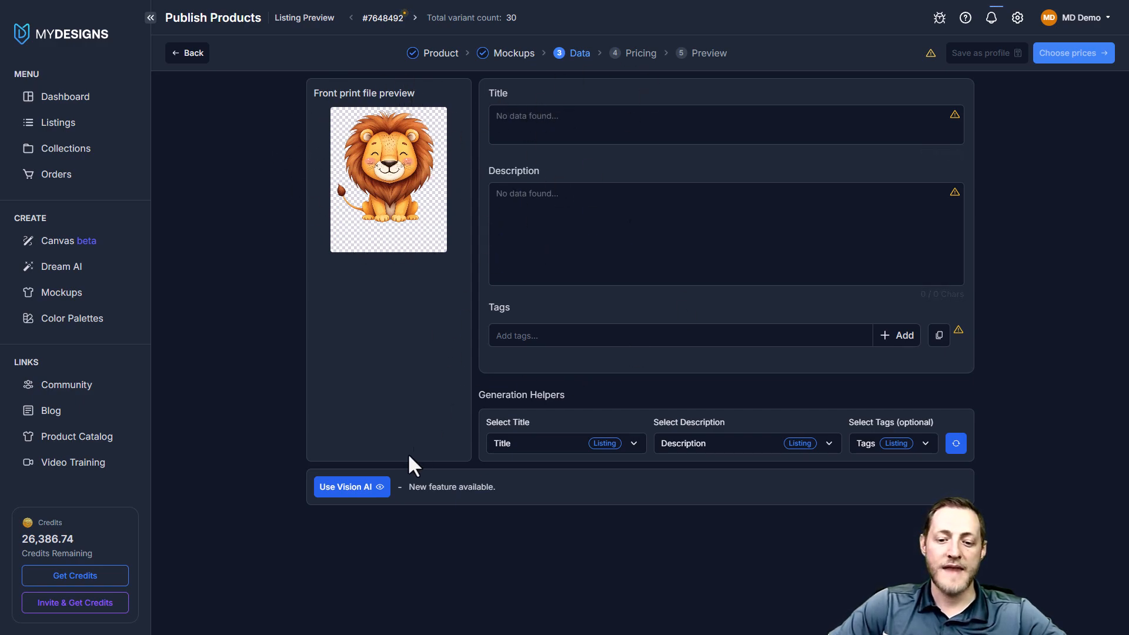
left_click(362, 492)
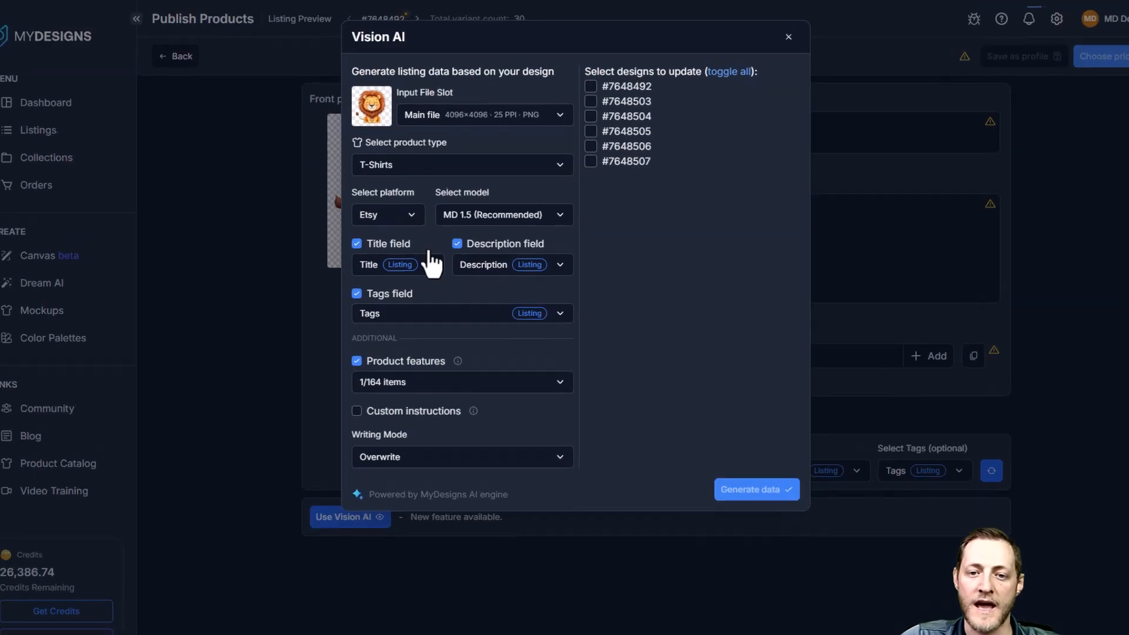
left_click(405, 202)
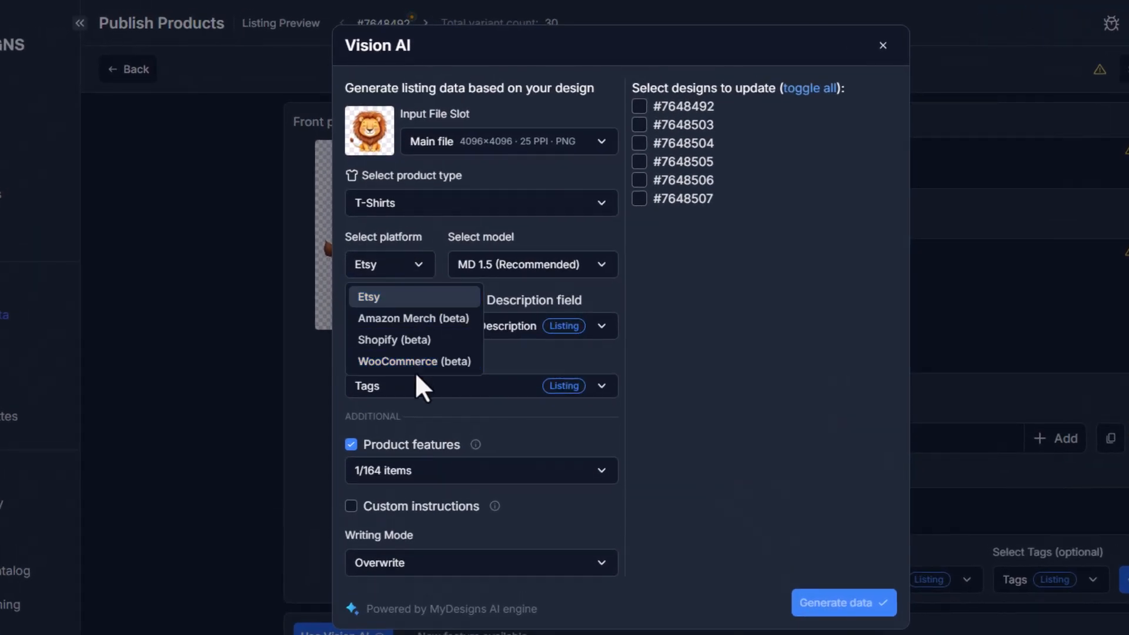
left_click(383, 300)
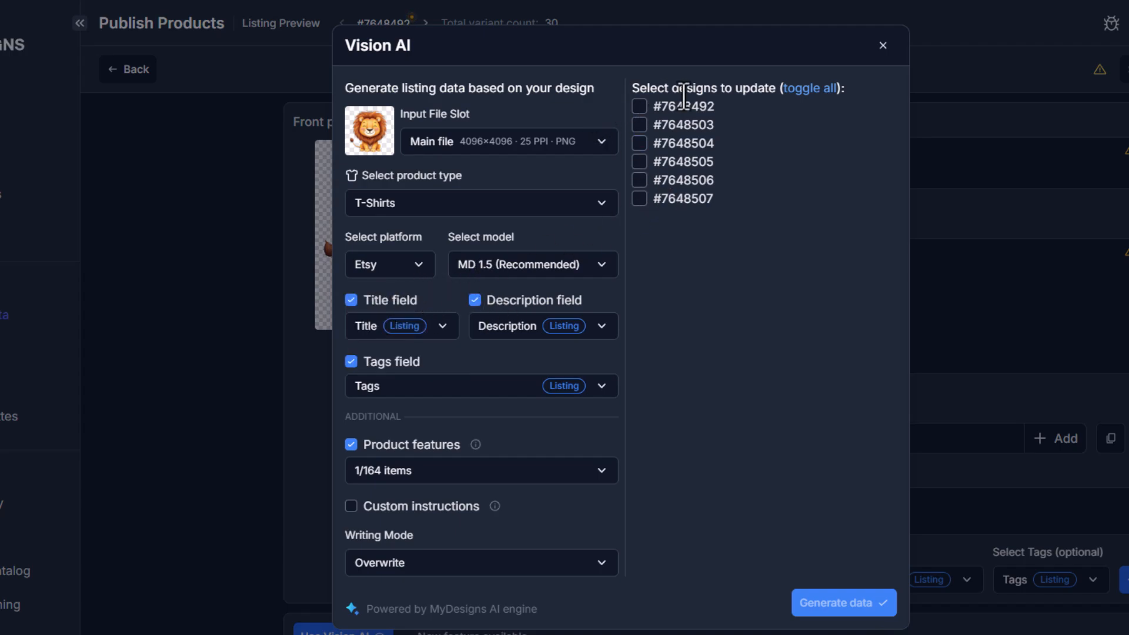
Select all designs for the Vision AI update and use Main file as the input file slot
left_click(811, 90)
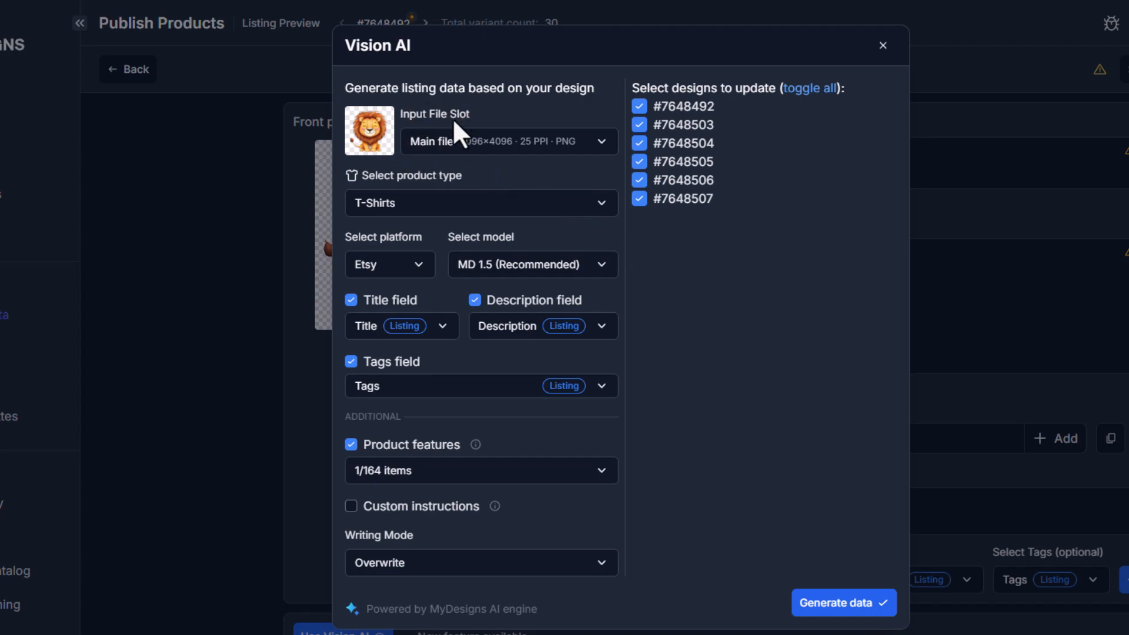
left_click(451, 144)
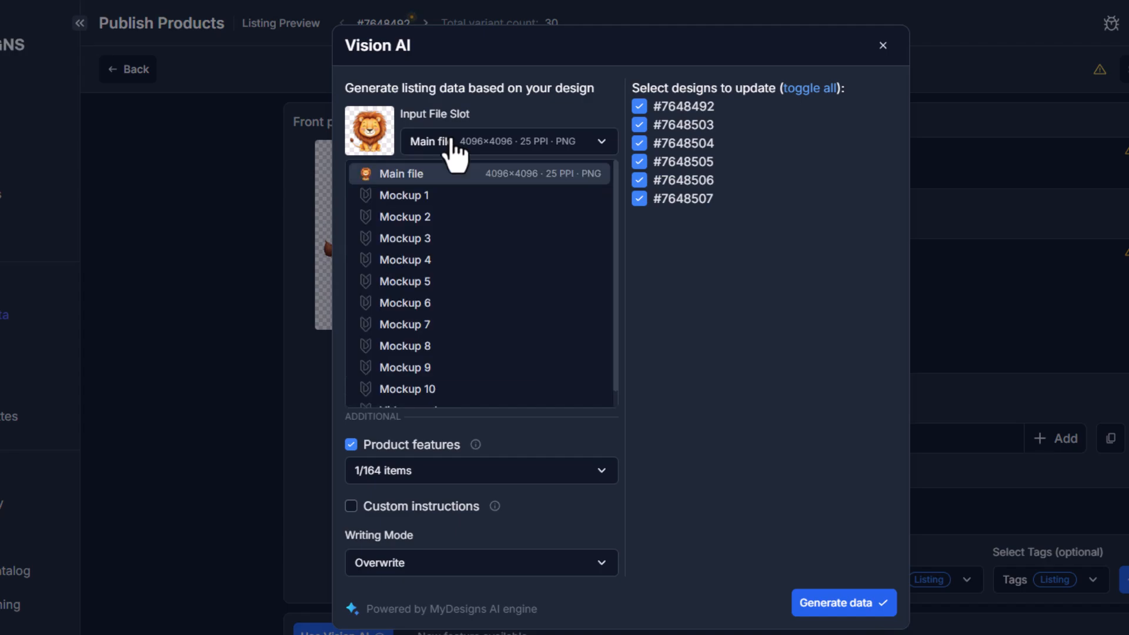
left_click(400, 175)
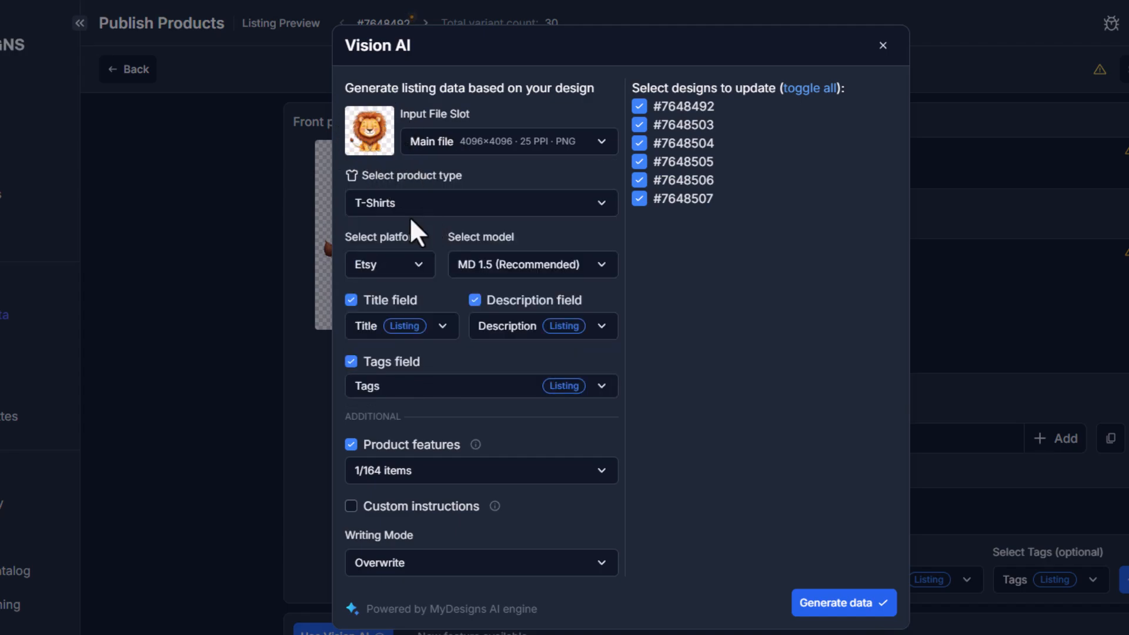
Set the Vision AI product type to T-Shirts and the model to MD 1.5 (Recommended)
left_click(497, 207)
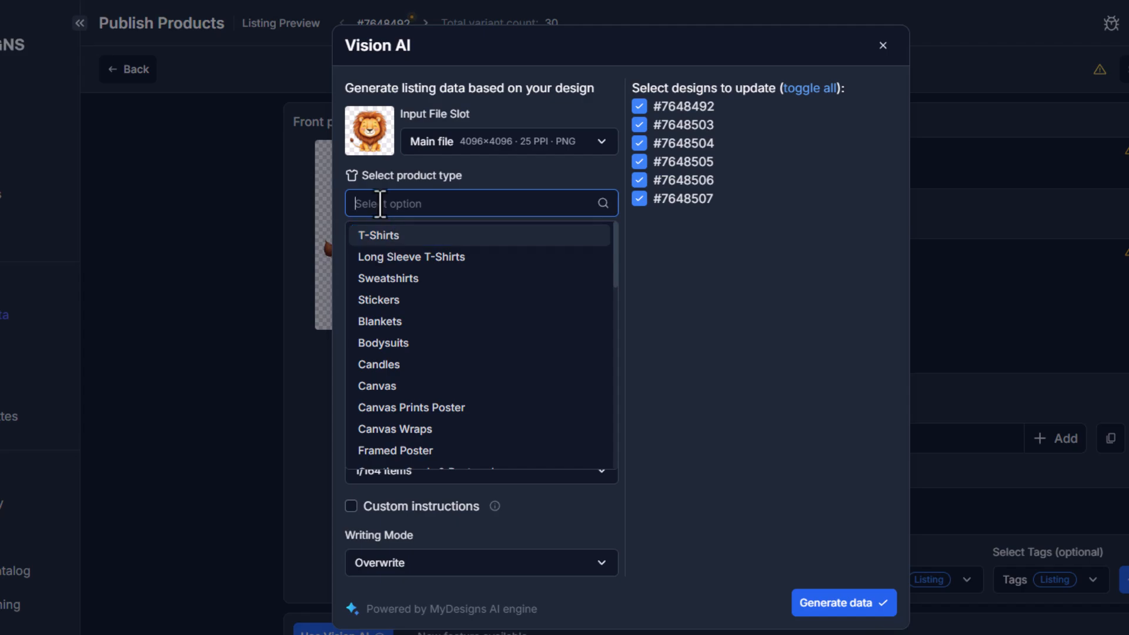
left_click(401, 235)
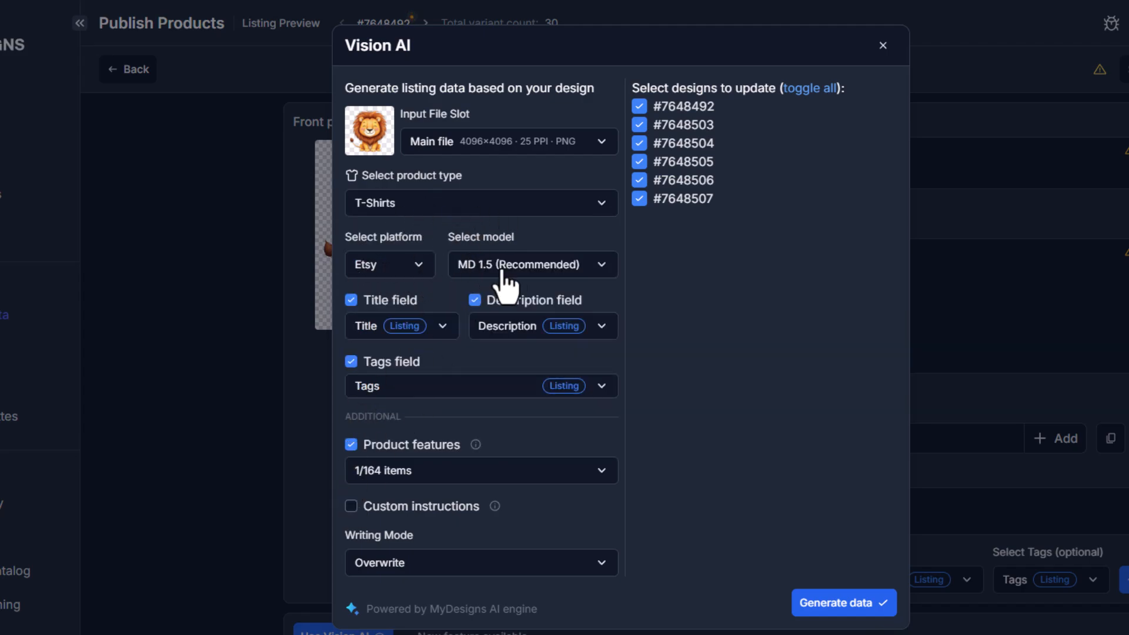
left_click(532, 272)
left_click(500, 322)
Turn the Title field off and back on for the Vision AI generation
left_click(351, 301)
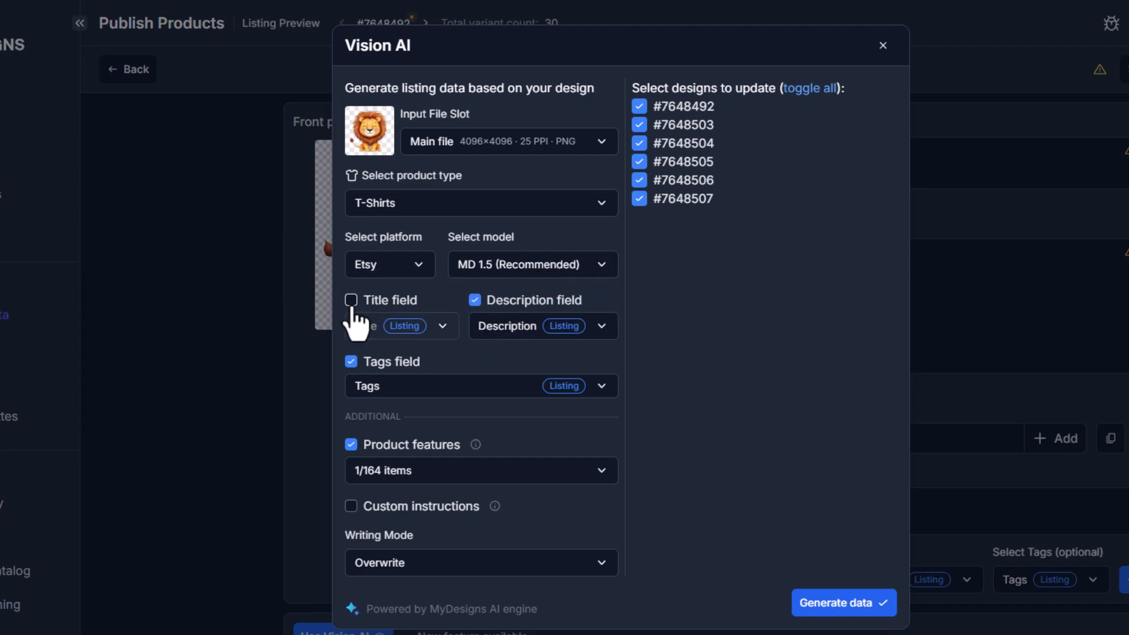
left_click(351, 302)
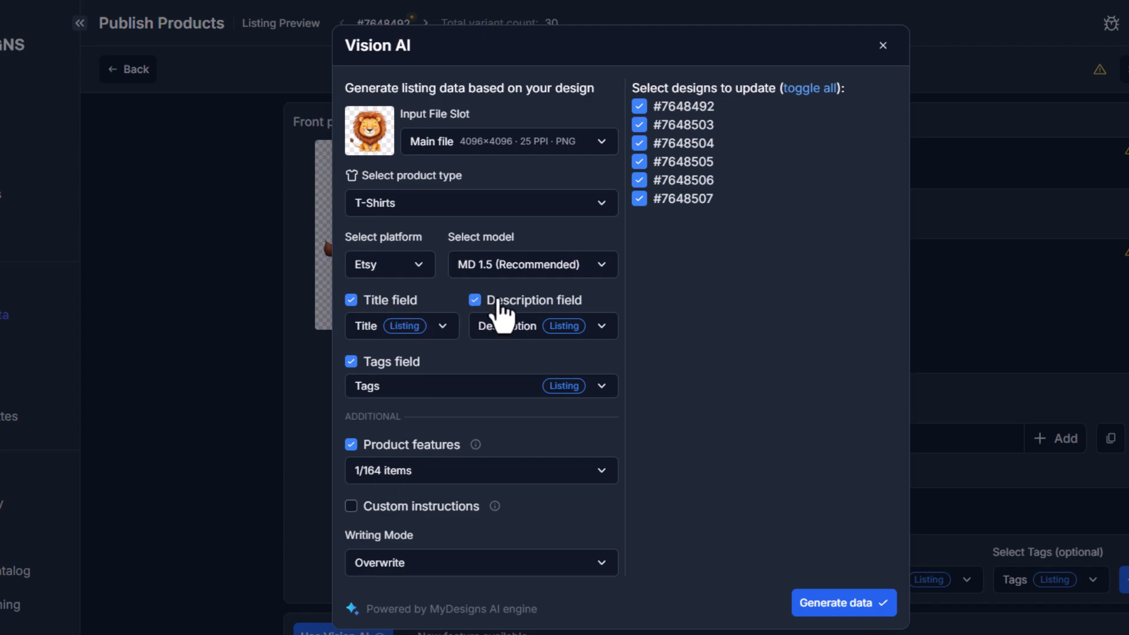
right_click(374, 369)
left_click(722, 350)
Keep Bella 3001 as the product feature and Overwrite as the writing mode, and run Vision AI on all selected listings
left_click(444, 476)
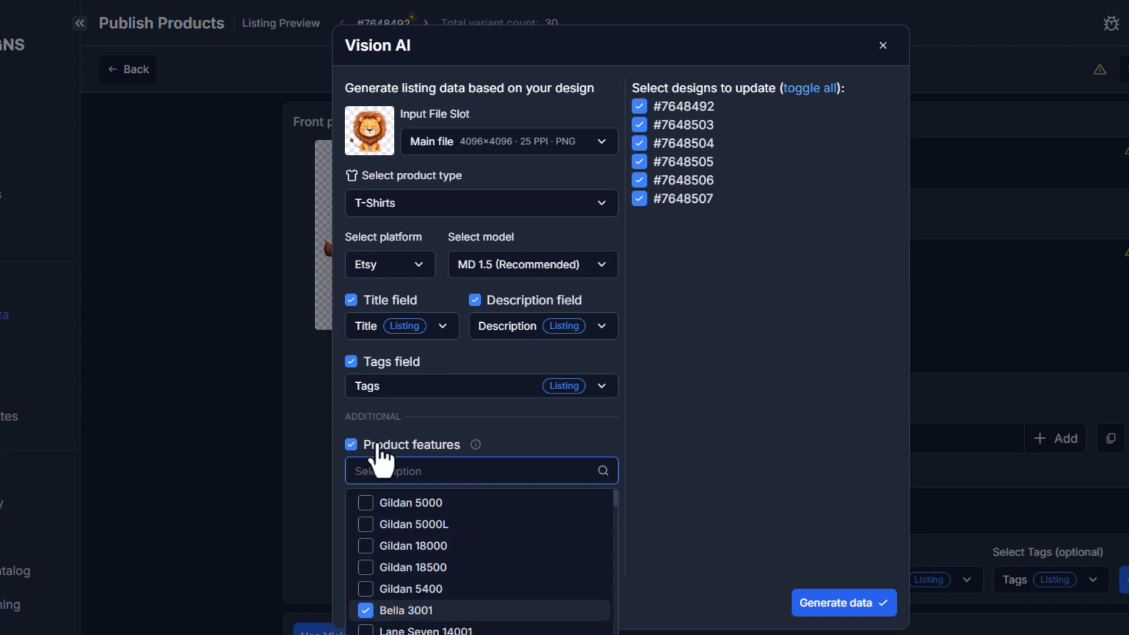
left_click(685, 545)
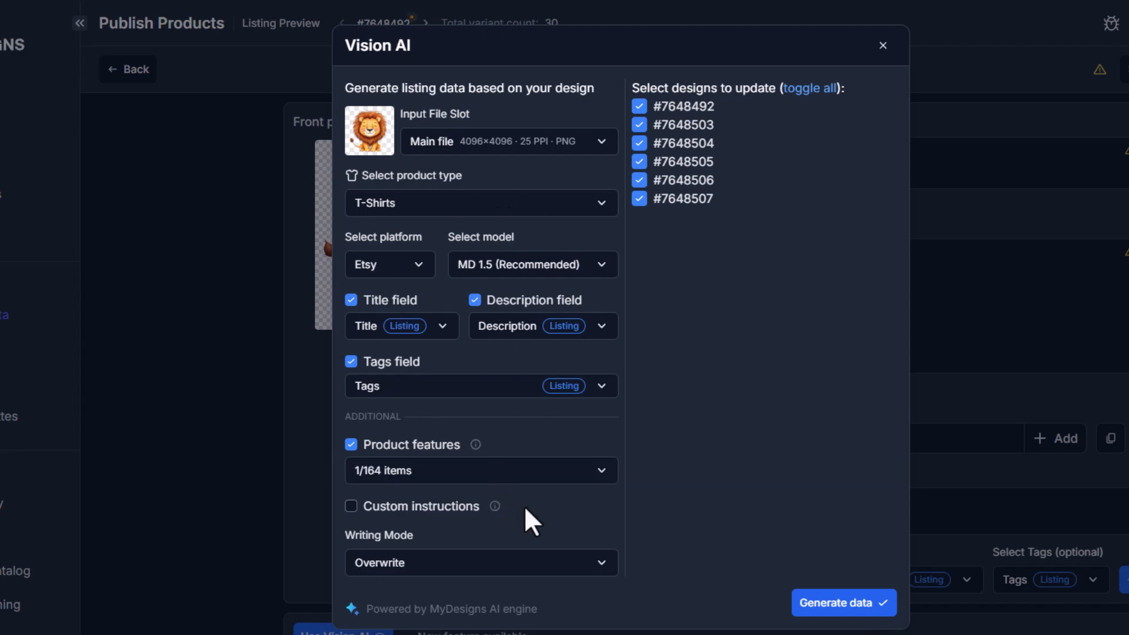
left_click(435, 573)
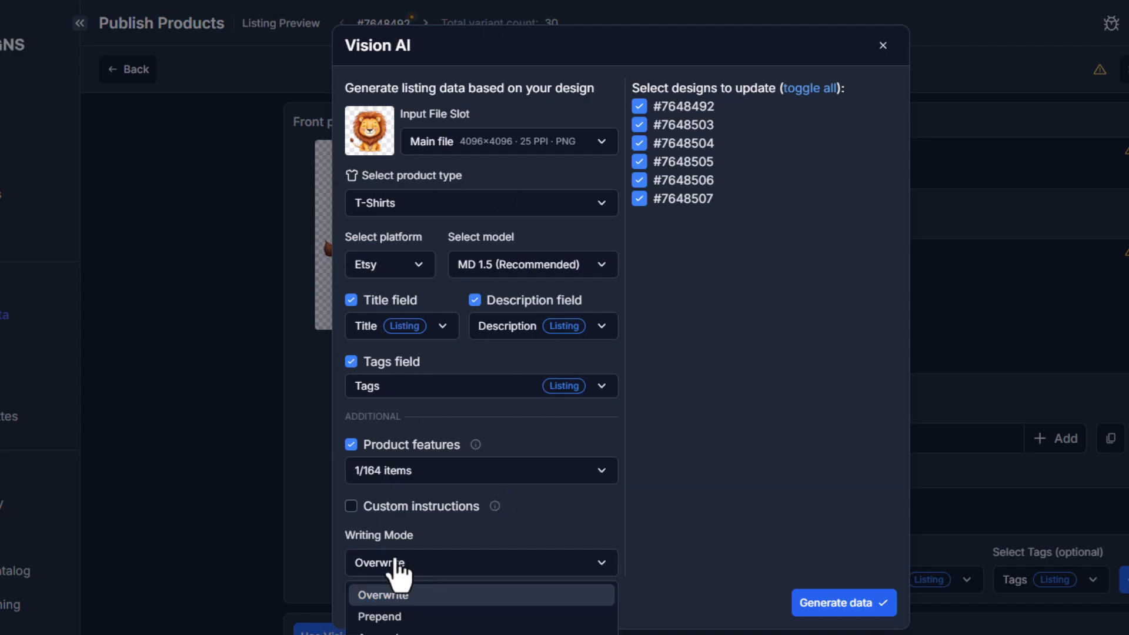
left_click(413, 586)
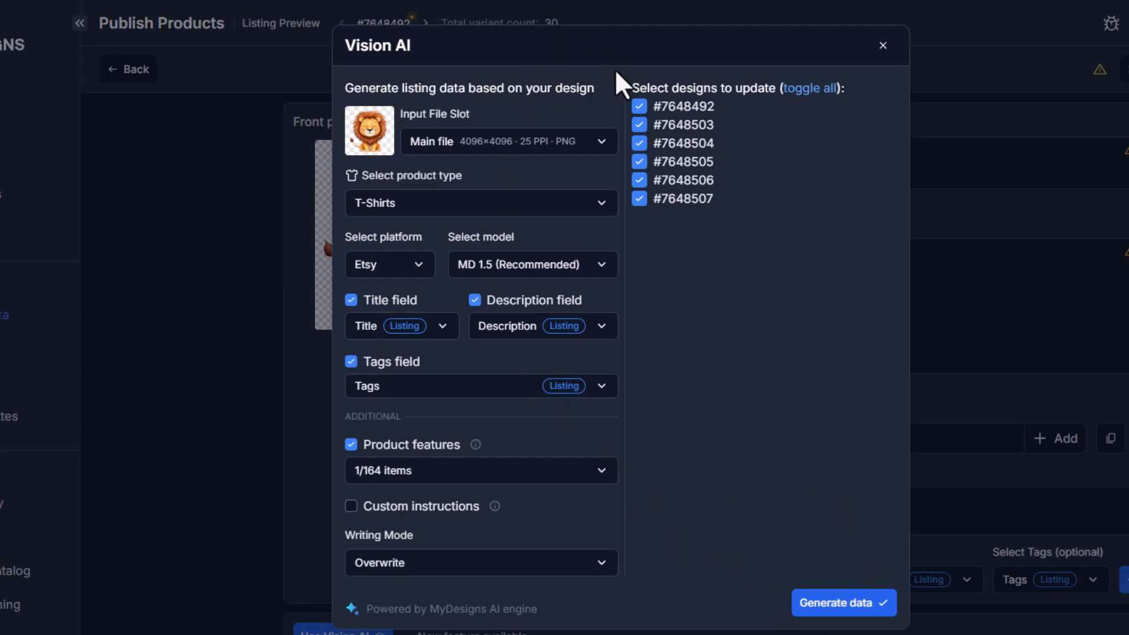
left_click(845, 595)
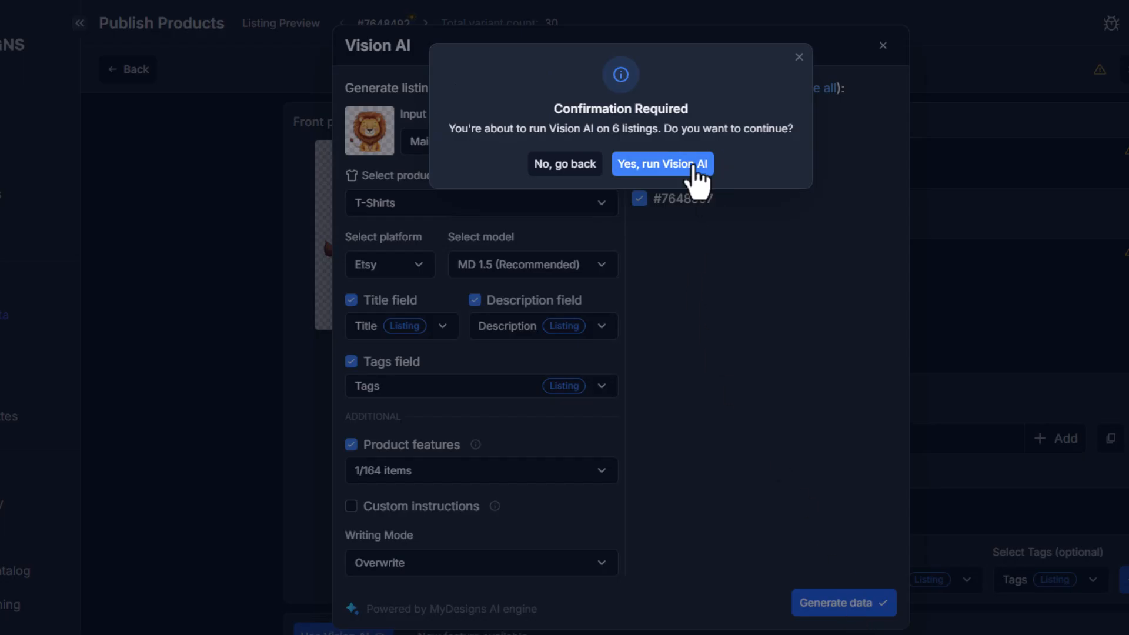
left_click(664, 167)
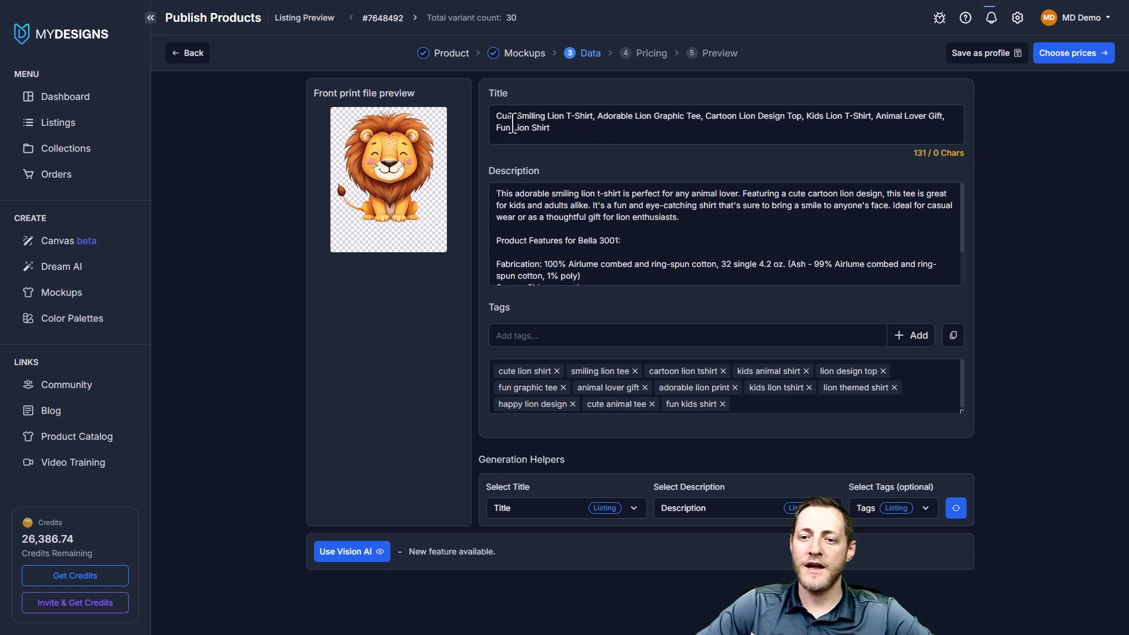
Review the generated title and description of the lion listing, including the Bella 3001 product features
left_click(588, 115)
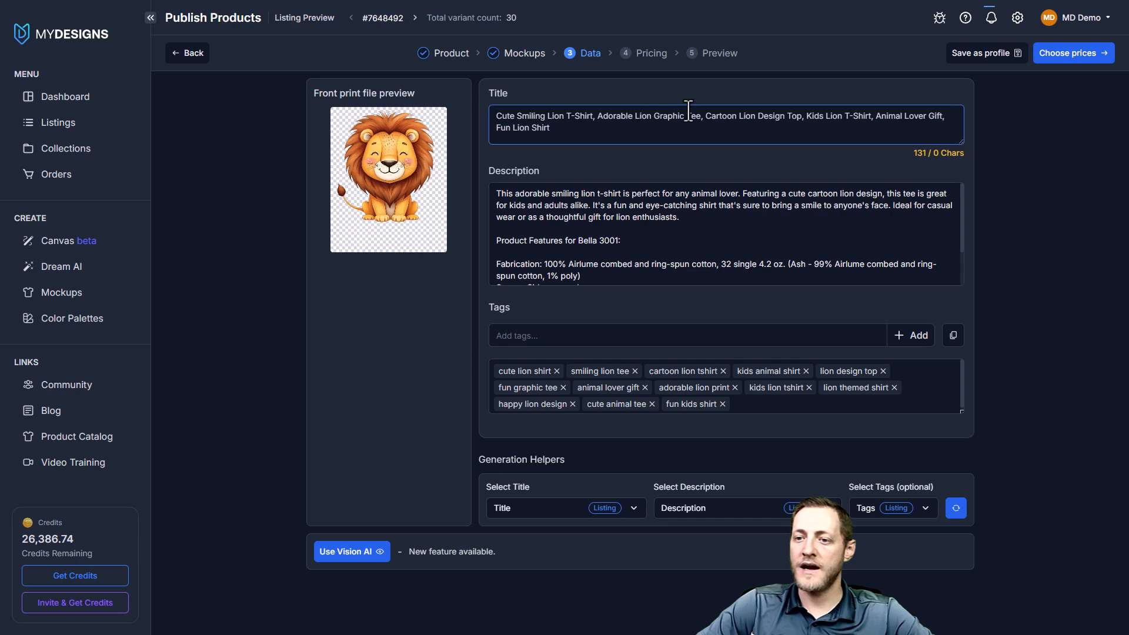
left_click_drag(791, 118, 802, 117)
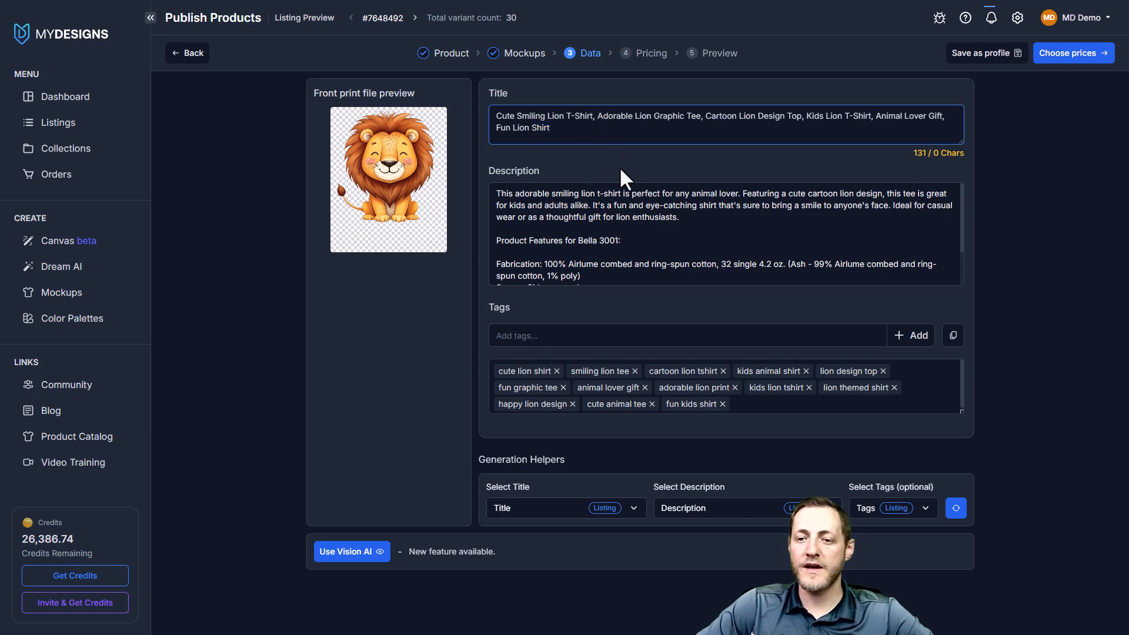
left_click_drag(497, 192, 689, 280)
left_click(689, 278)
scroll(693, 227, "down", 1)
left_click_drag(493, 204, 602, 270)
left_click(649, 252)
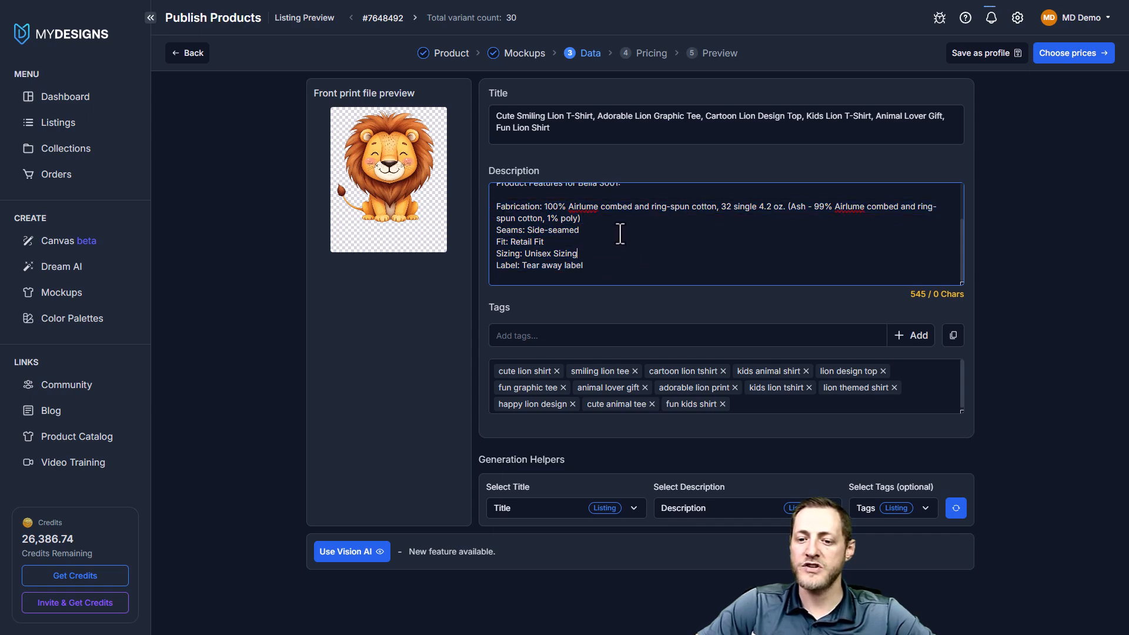
scroll(648, 250, "up", 3)
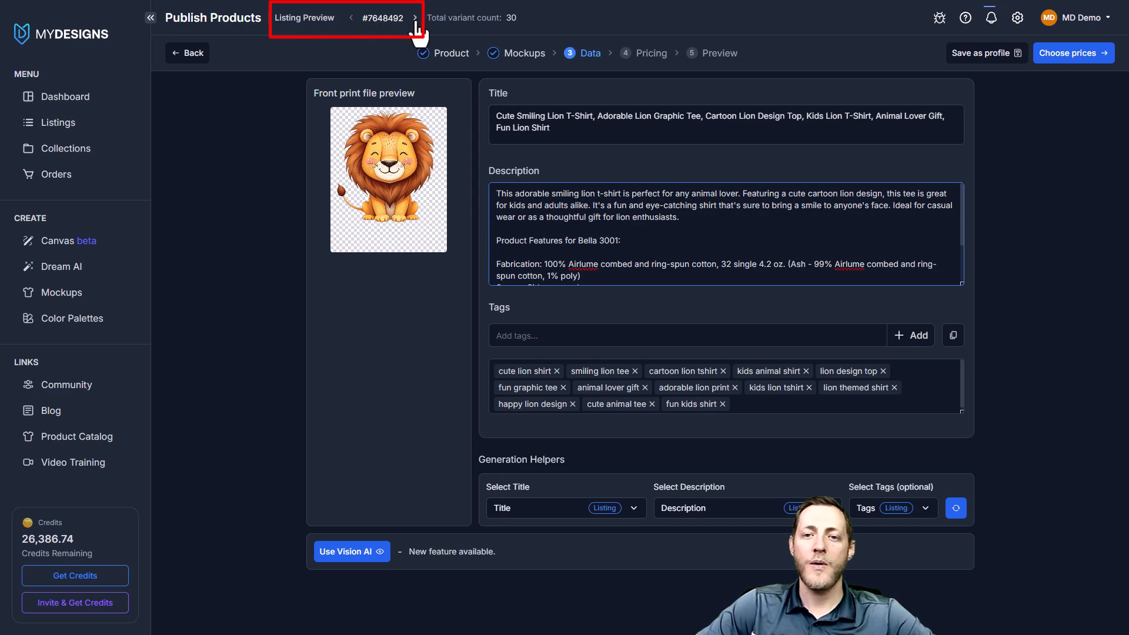
Go through the other animal listings and check their generated titles, descriptions and tags
left_click(414, 19)
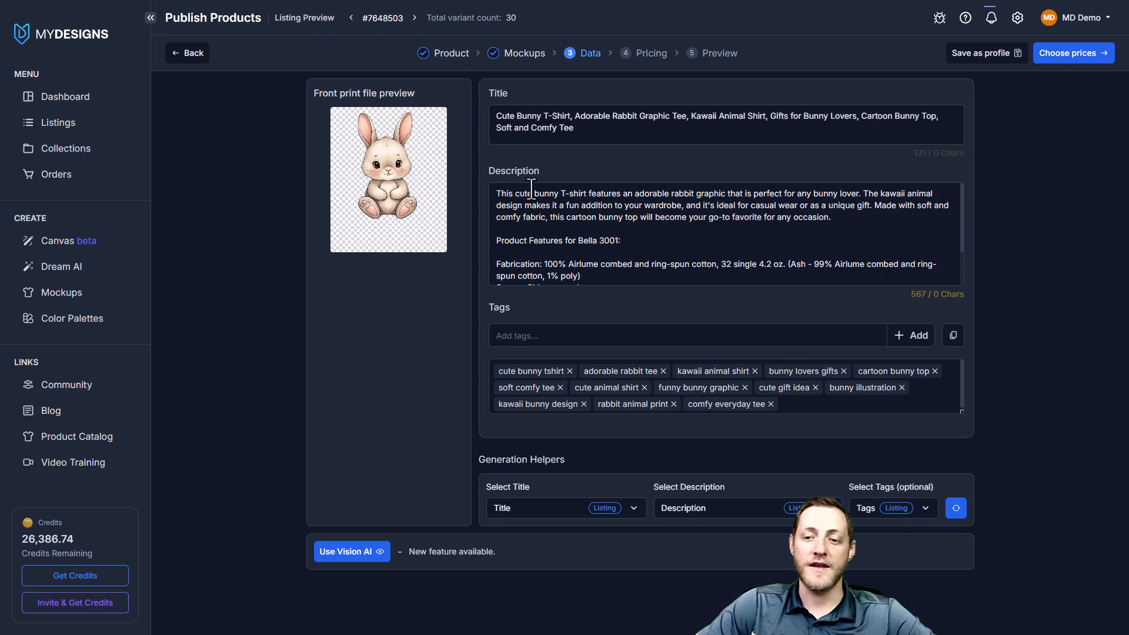
left_click(415, 18)
left_click(414, 18)
left_click(414, 18)
left_click(414, 19)
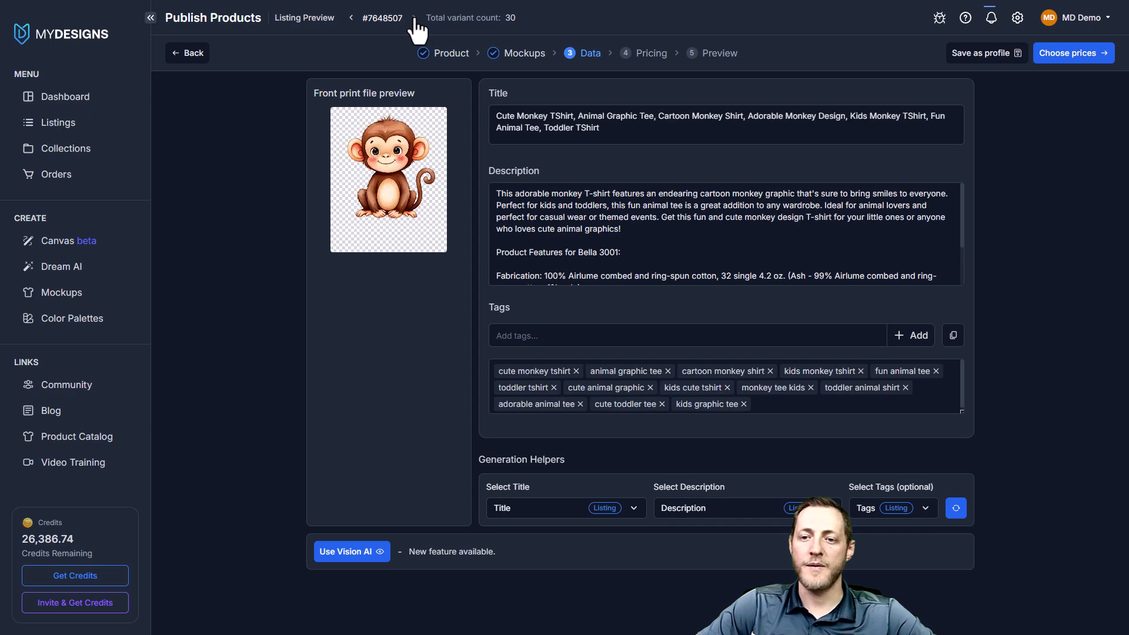
left_click(351, 18)
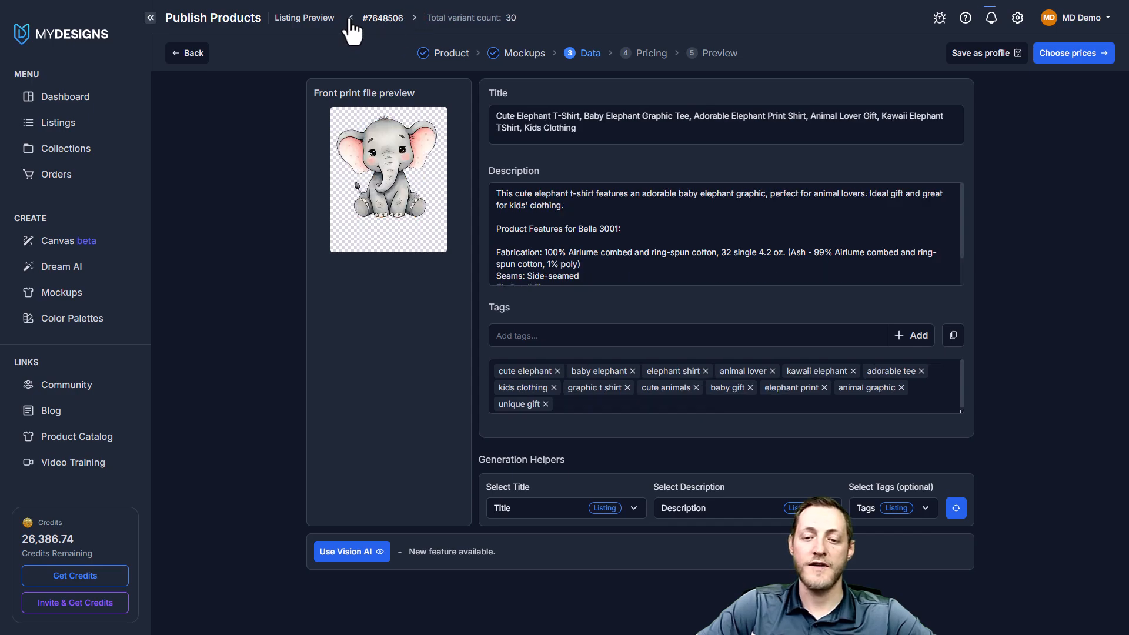
Return to the lion listing and continue to the pricing stage
left_click(351, 18)
double_click(351, 18)
left_click(351, 18)
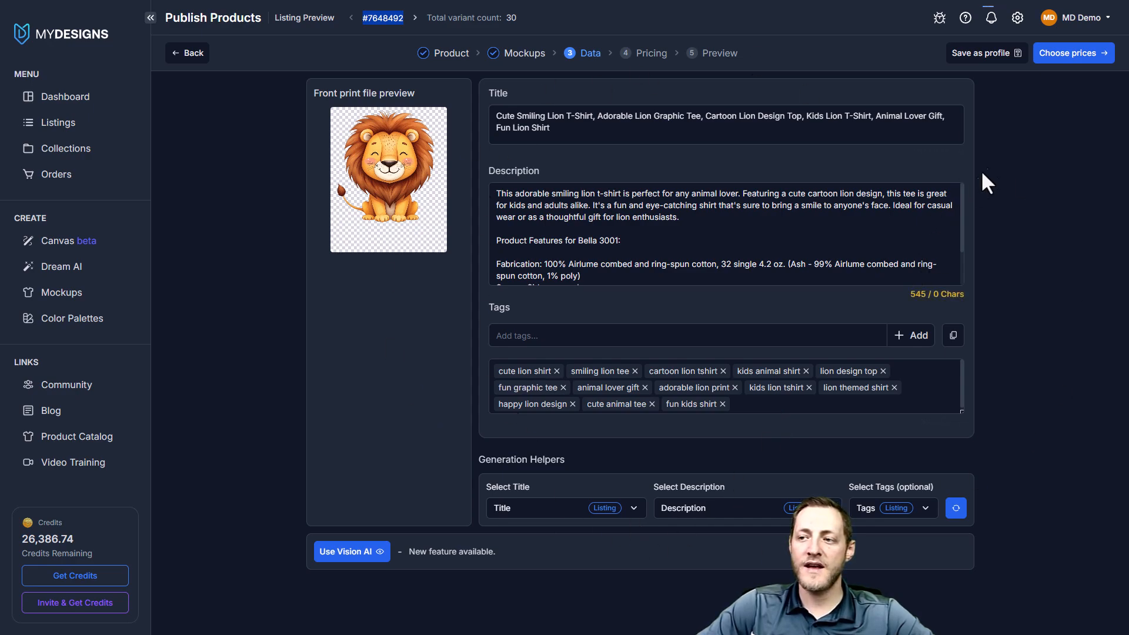
left_click(1068, 60)
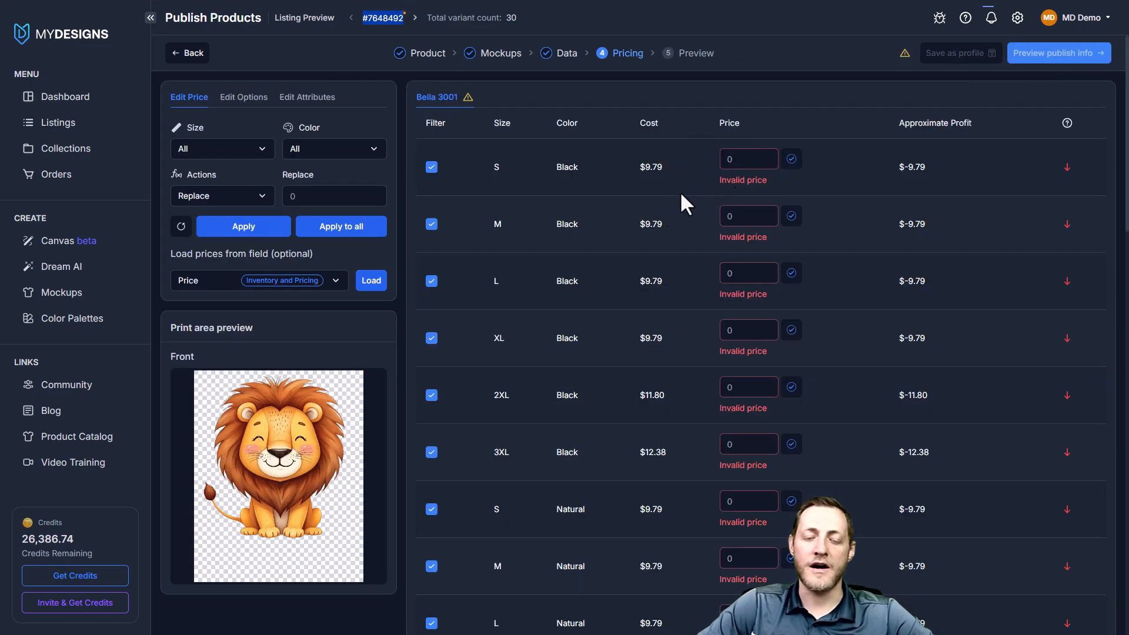
Replace the price with 24.99 for all sizes and colors and apply it to all listings
left_click(296, 195)
type("24.99")
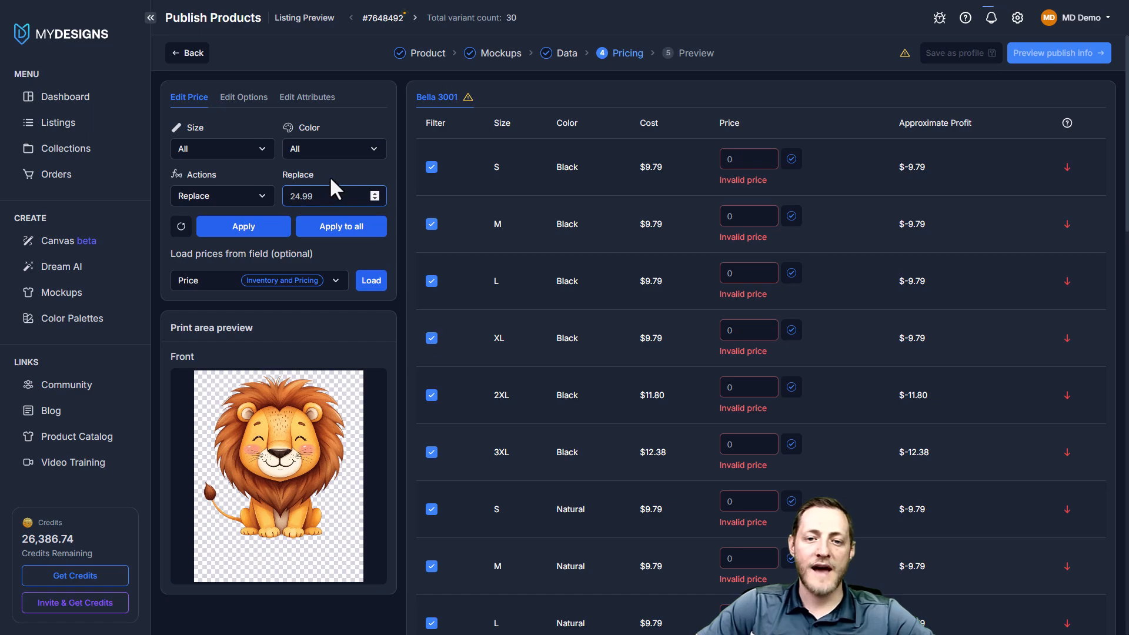
left_click(336, 231)
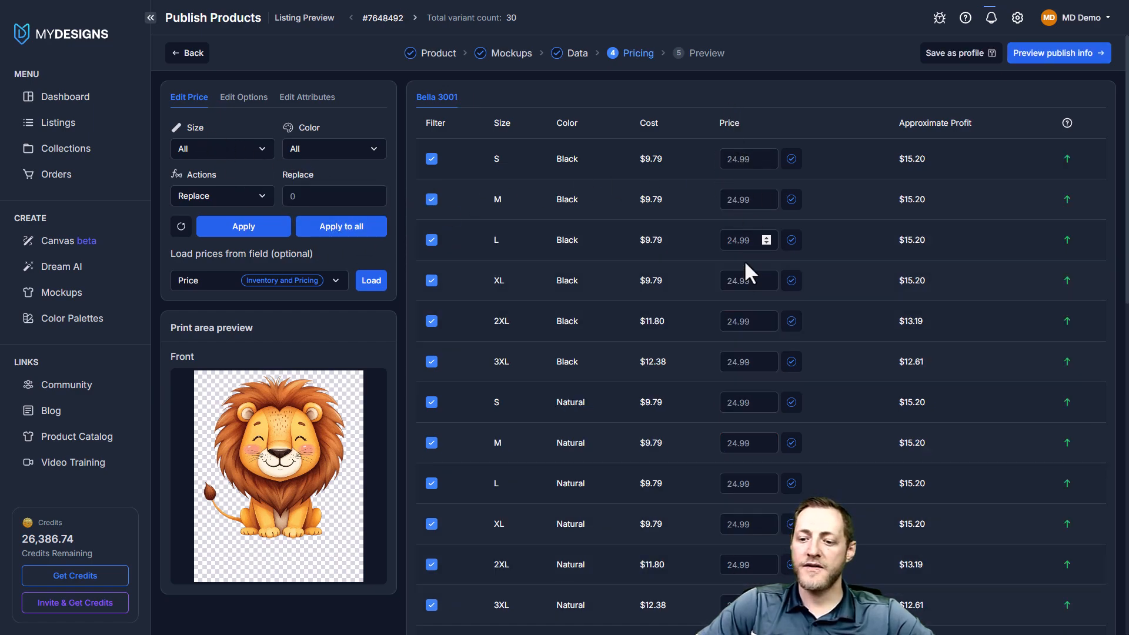
Check the variant prices of the lion listing and the other animal listings, and return to the lion
scroll(753, 470, "down", 6)
scroll(758, 494, "up", 6)
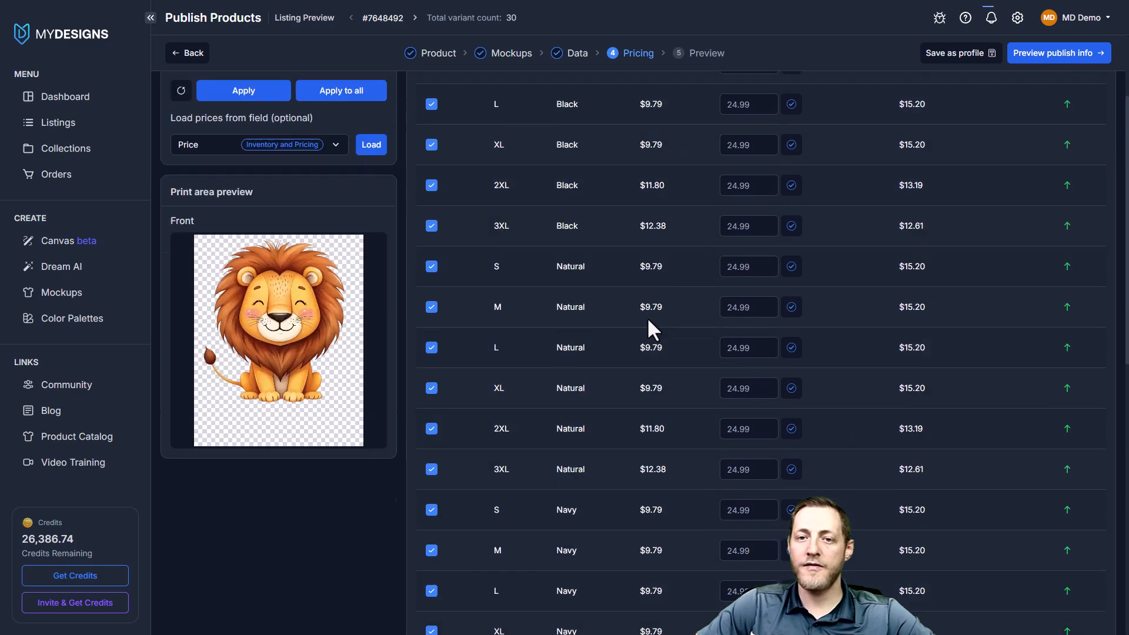
left_click(414, 18)
left_click(414, 18)
left_click(415, 18)
left_click(415, 18)
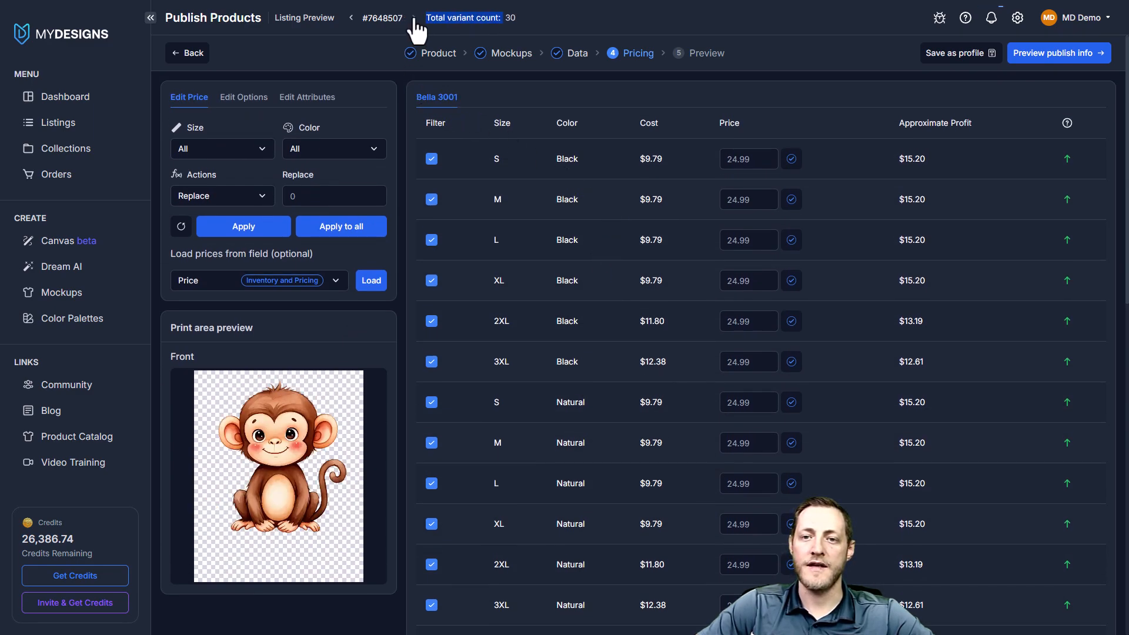
left_click(352, 18)
left_click(352, 17)
left_click(353, 18)
left_click(353, 18)
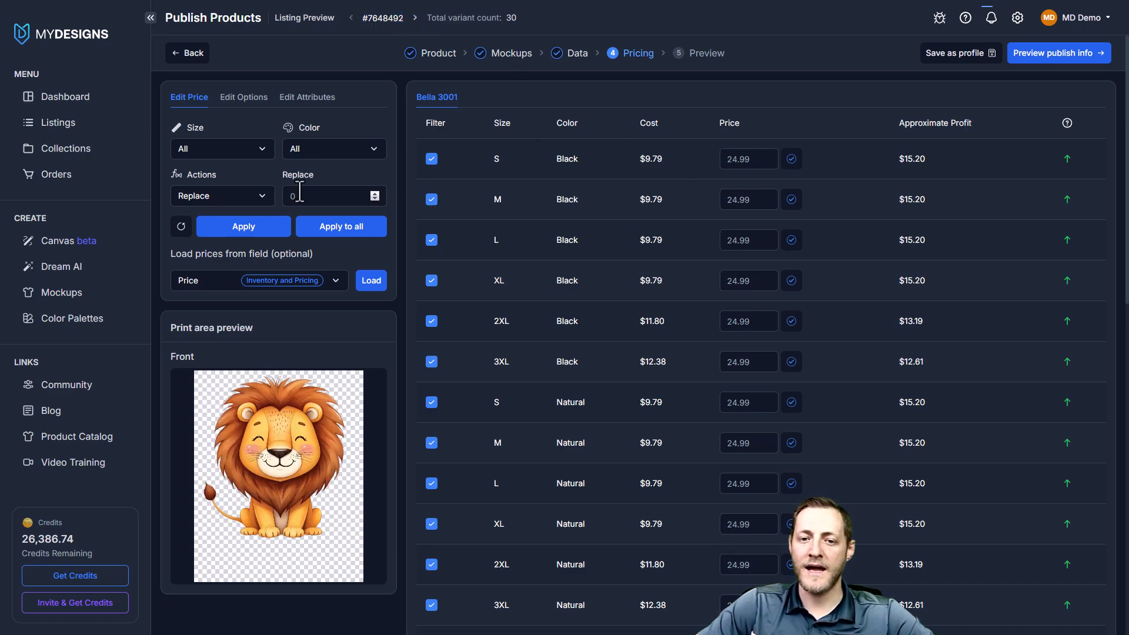
Set the price of the 3XL size to 25.99 in all colors
left_click(220, 152)
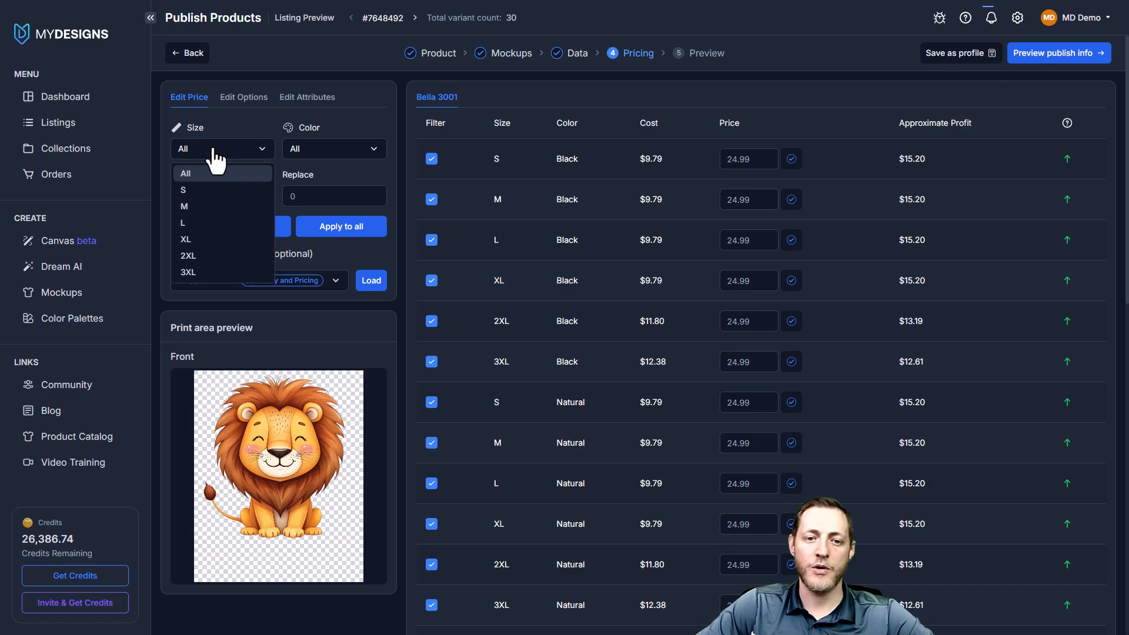
left_click(190, 272)
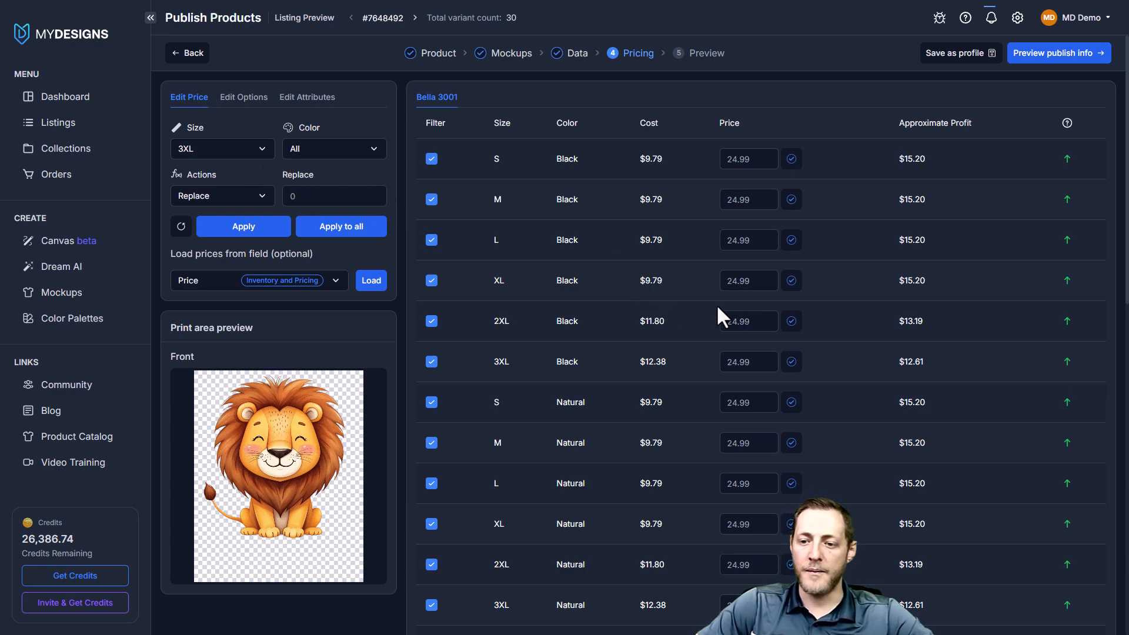
left_click(323, 196)
type("25.99")
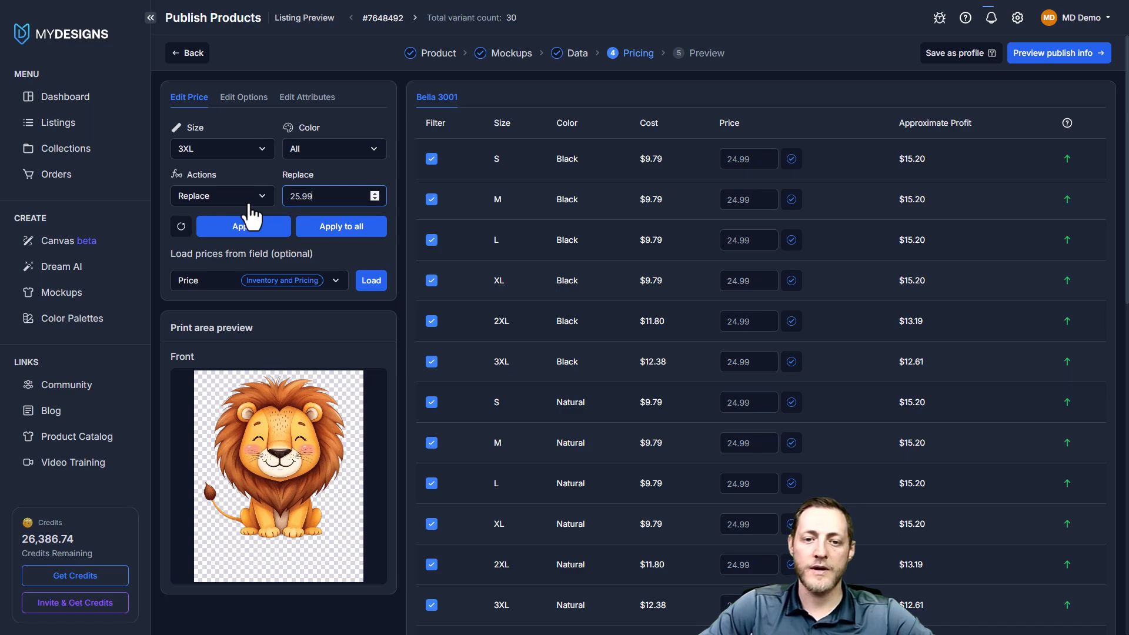
left_click(247, 226)
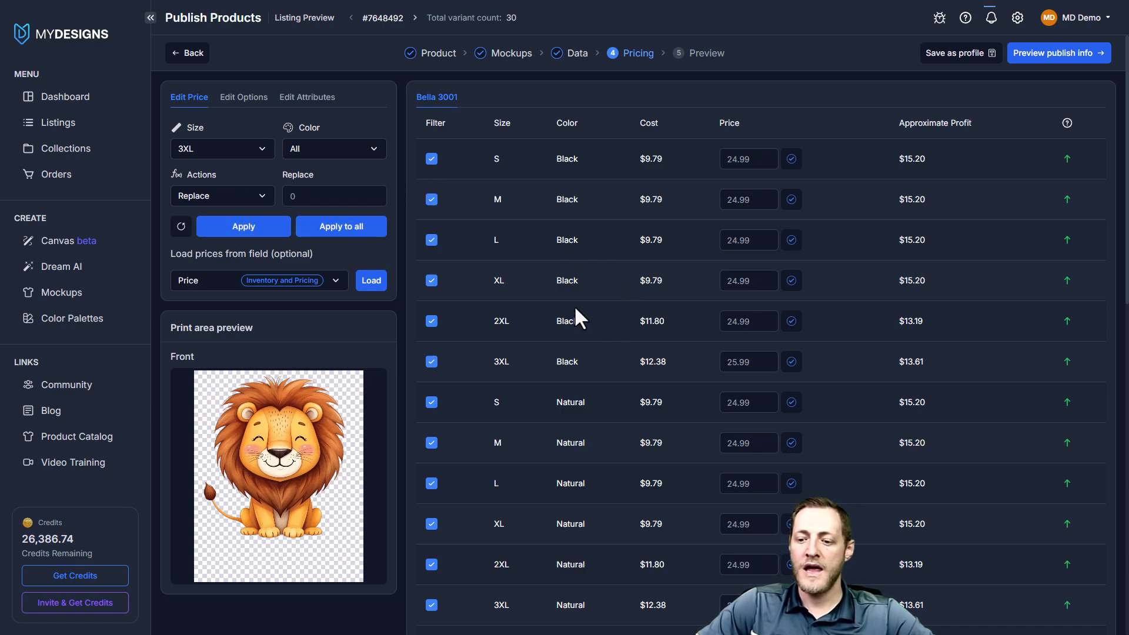
Check the 3XL prices in the lion and bunny listings
scroll(592, 329, "down", 1)
left_click_drag(763, 550, 721, 550)
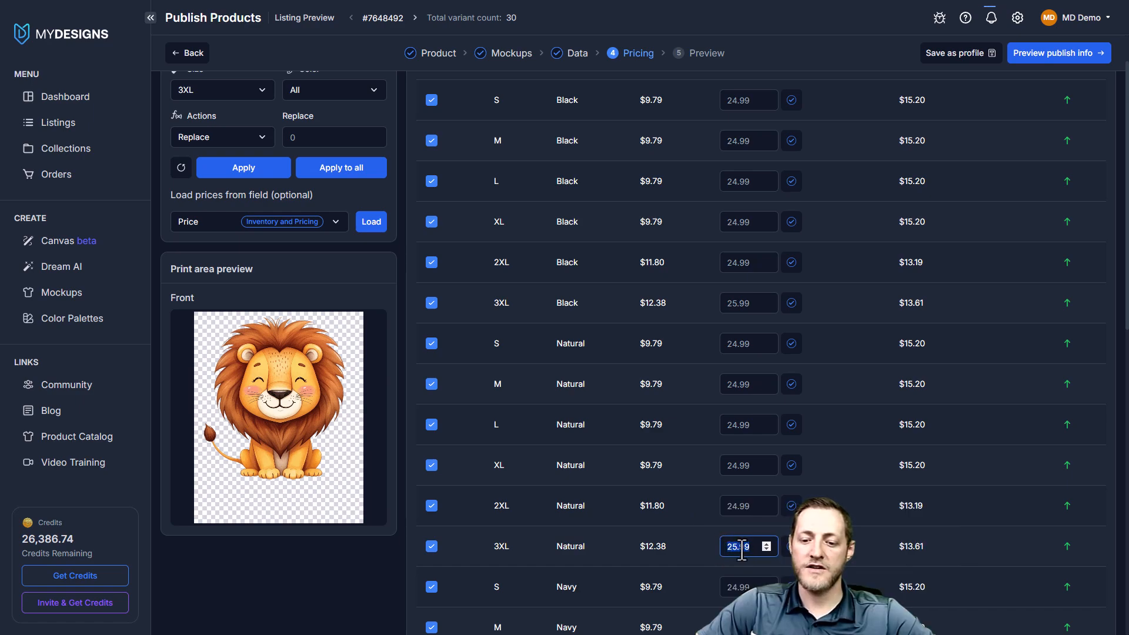
left_click(415, 18)
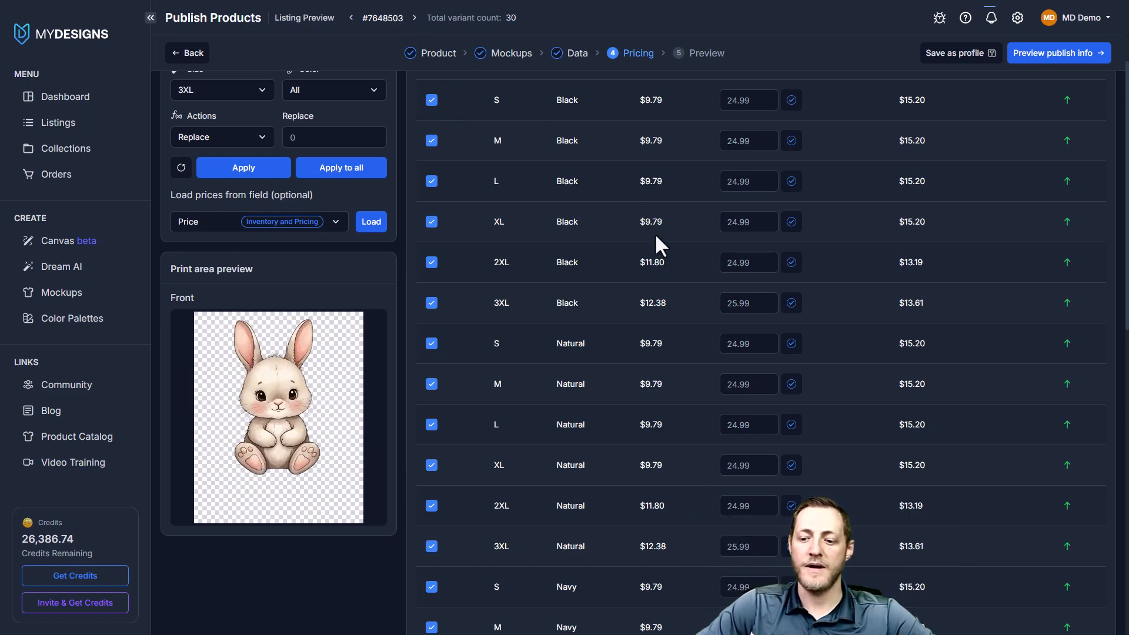
left_click(351, 17)
scroll(517, 358, "up", 1)
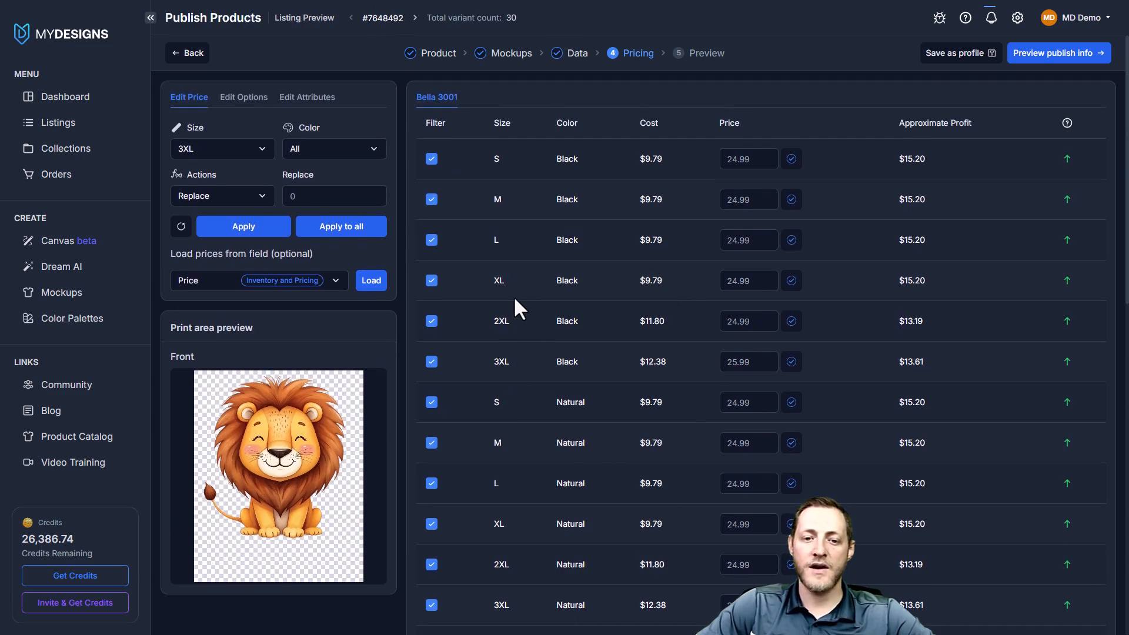
Open the publish preview and review the lion listing's primary mockup, title and description
left_click(1050, 58)
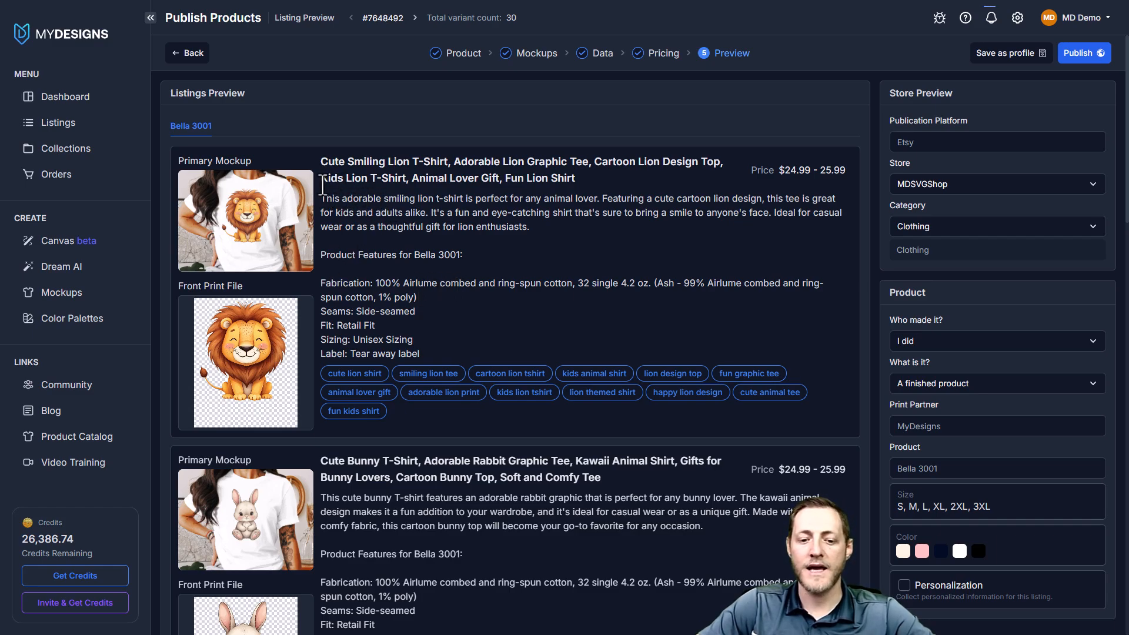
scroll(330, 182, "down", 2)
scroll(331, 182, "up", 2)
left_click_drag(253, 161, 178, 159)
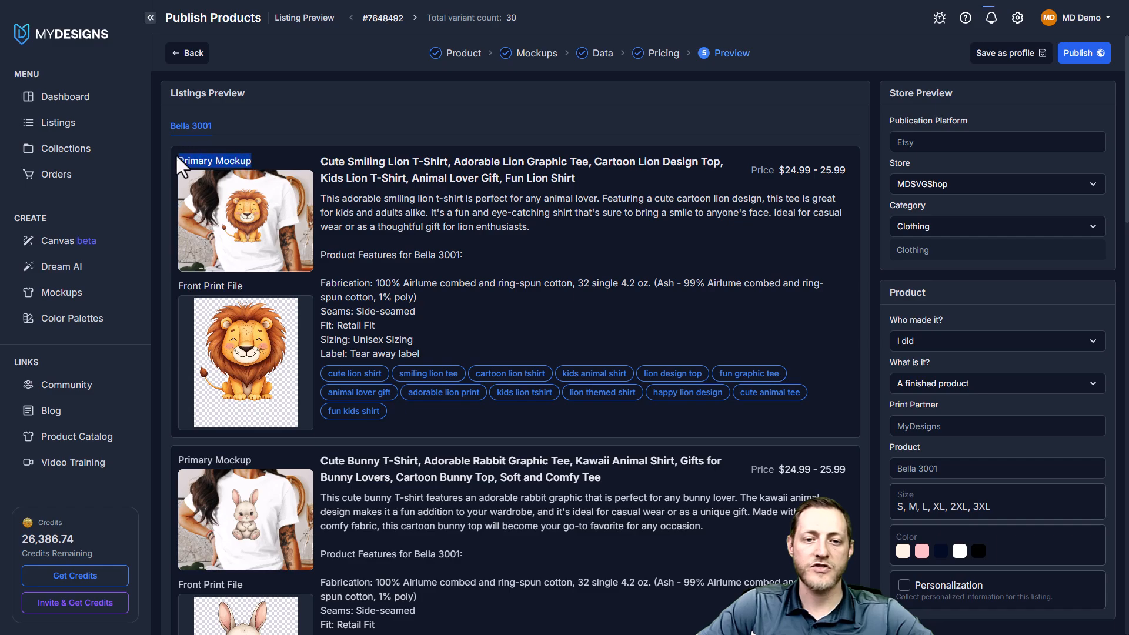
left_click(269, 166)
left_click_drag(322, 160, 582, 198)
left_click(581, 198)
left_click_drag(321, 204, 373, 251)
left_click(326, 200)
left_click_drag(324, 198, 428, 257)
left_click(433, 258)
Look through the previews of the other animal listings
scroll(650, 357, "down", 15)
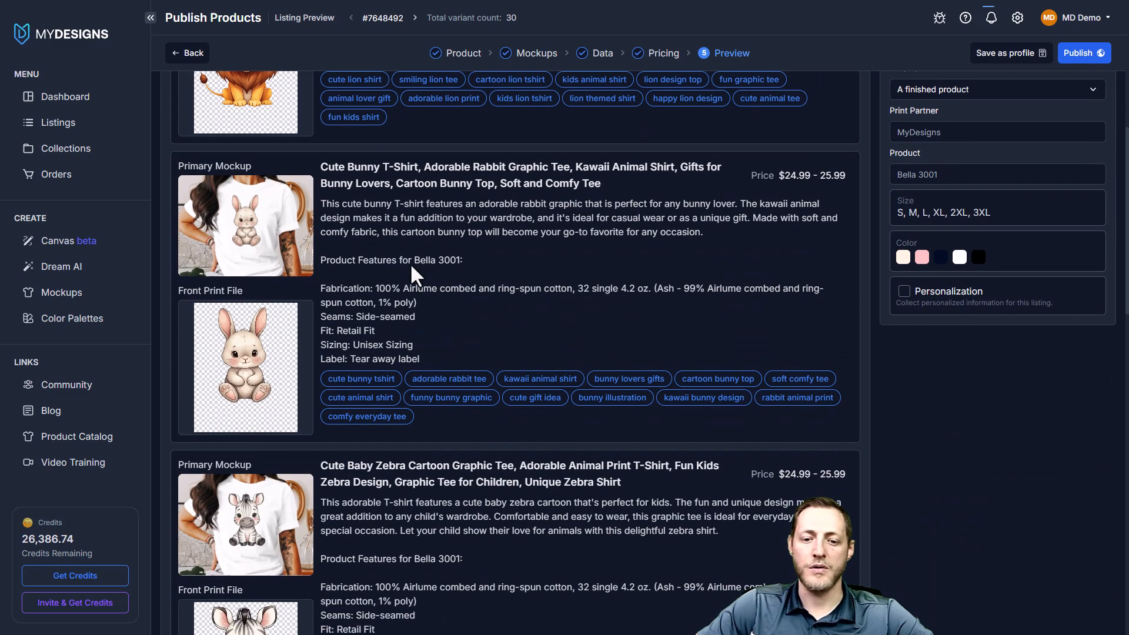
scroll(650, 357, "down", 6)
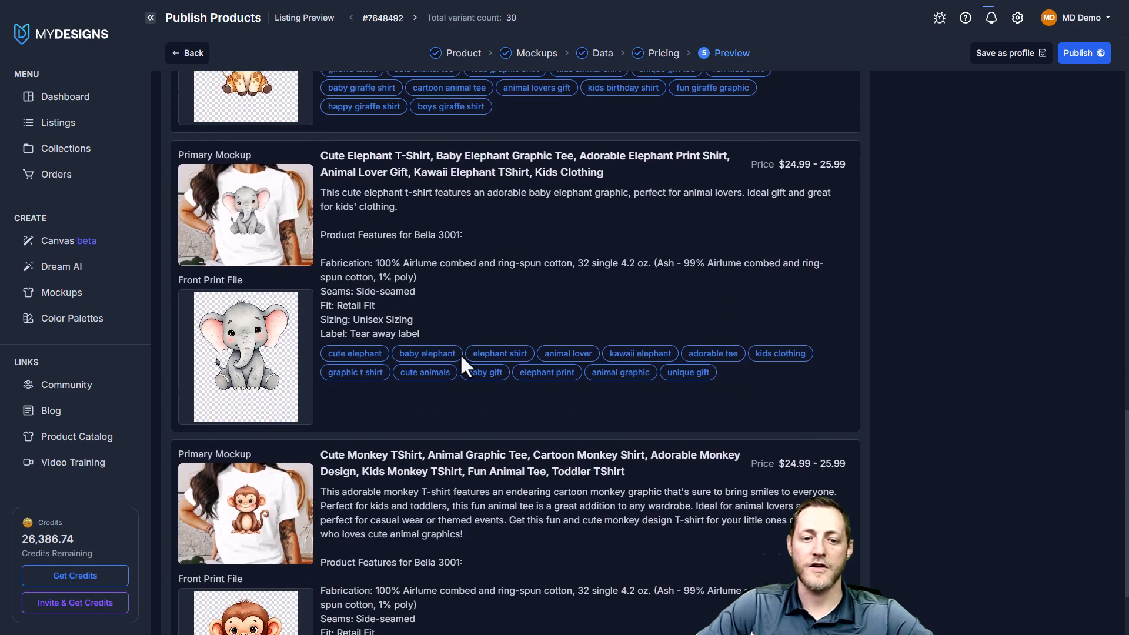
scroll(619, 370, "up", 12)
scroll(630, 346, "up", 5)
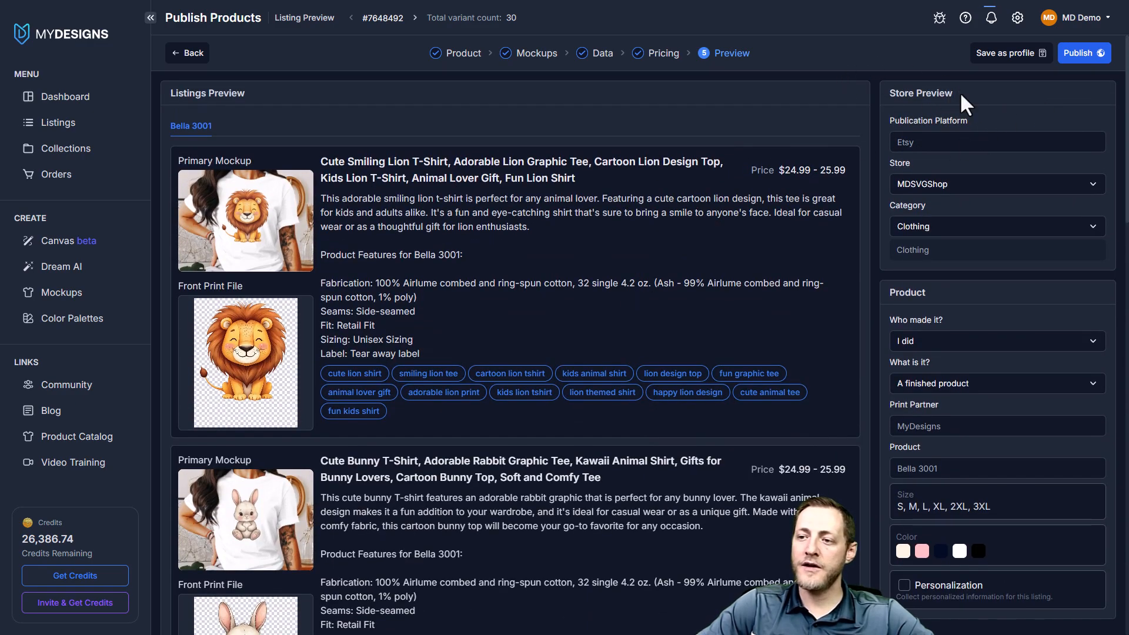
Keep MDSVGShop as the Etsy store and review the print partner, product, size and color details
left_click(986, 185)
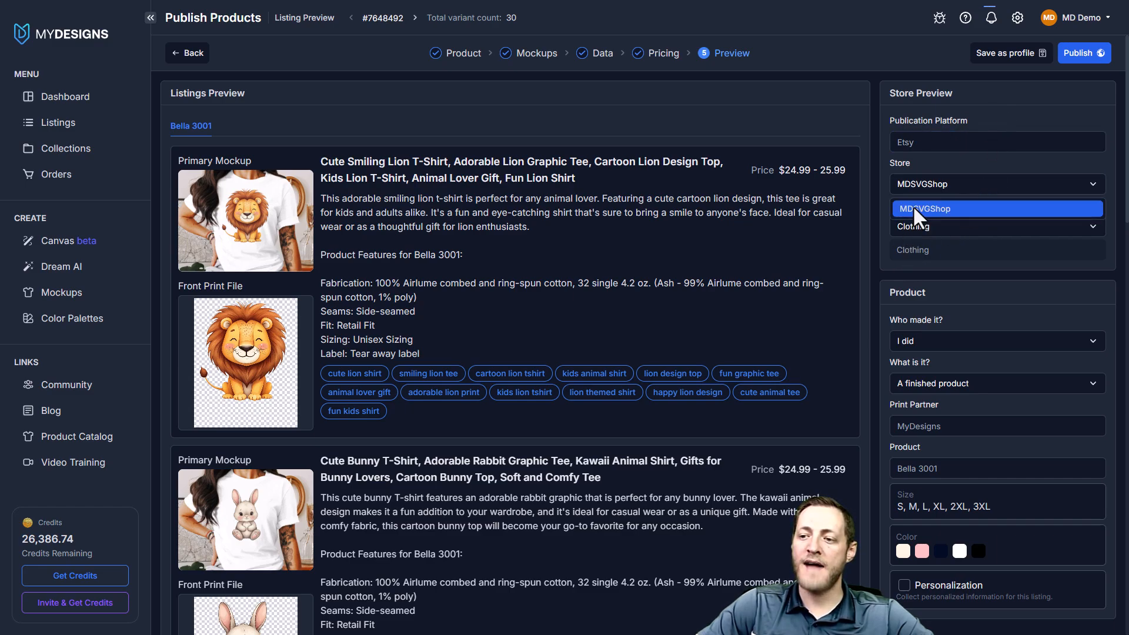
left_click(948, 209)
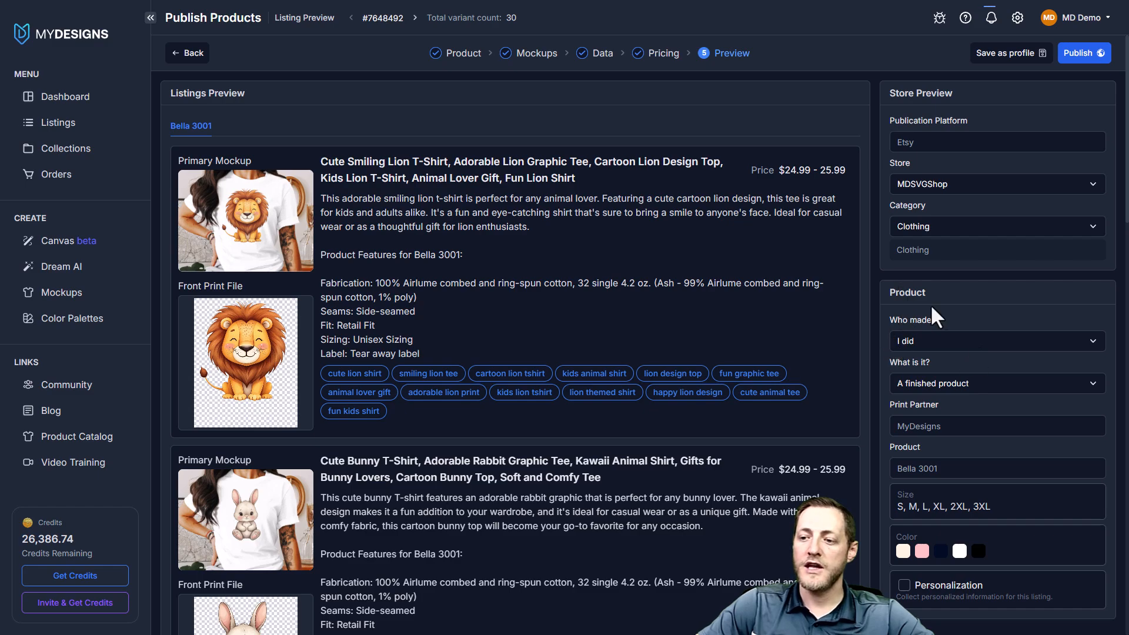
scroll(936, 412, "down", 1)
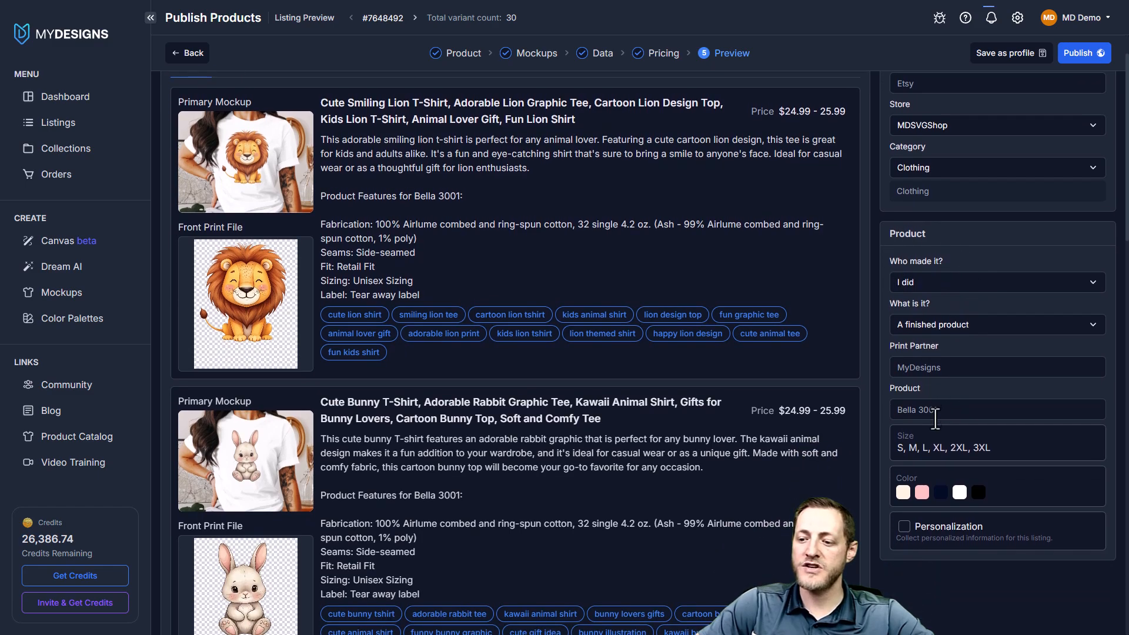
left_click_drag(944, 347, 890, 347)
left_click_drag(922, 390, 890, 388)
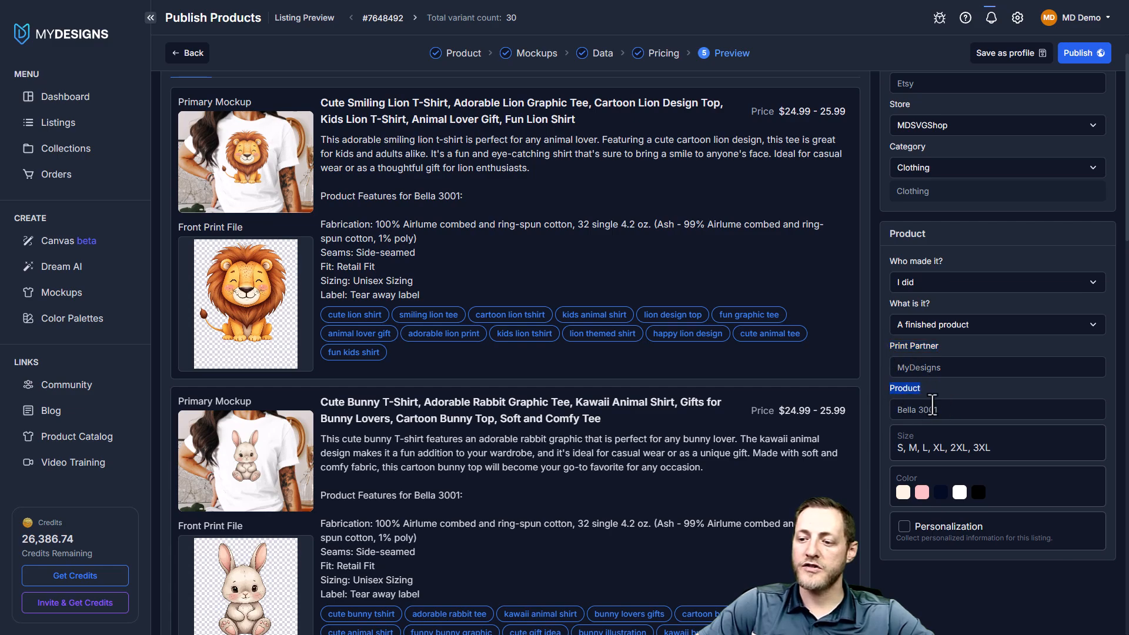
left_click(916, 434)
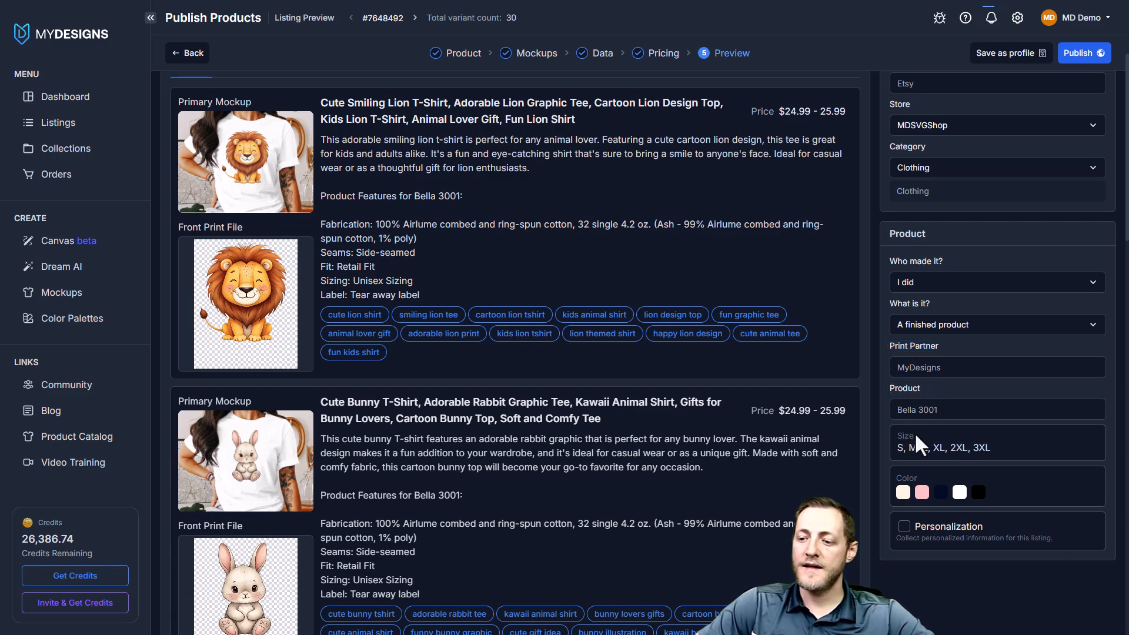
Turn the Personalization option on and back off
left_click(905, 527)
right_click(903, 532)
key("Escape")
left_click(905, 527)
scroll(970, 163, "up", 1)
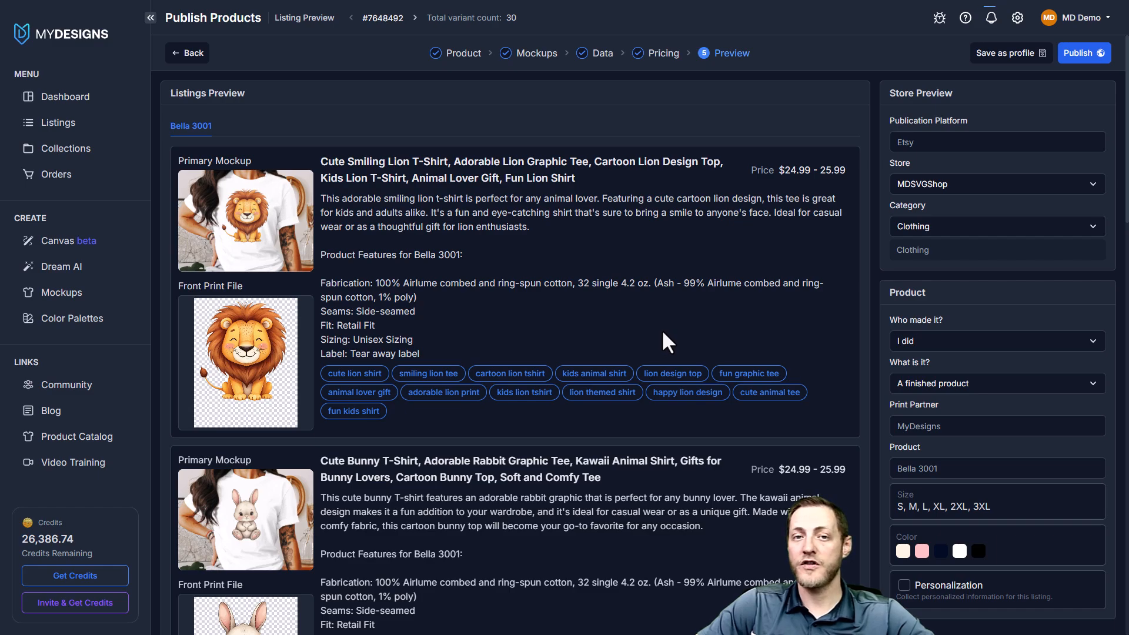
Publish the animal T-shirts to the Etsy store, and show the draft listings in Etsy's Shop Manager
left_click(1084, 55)
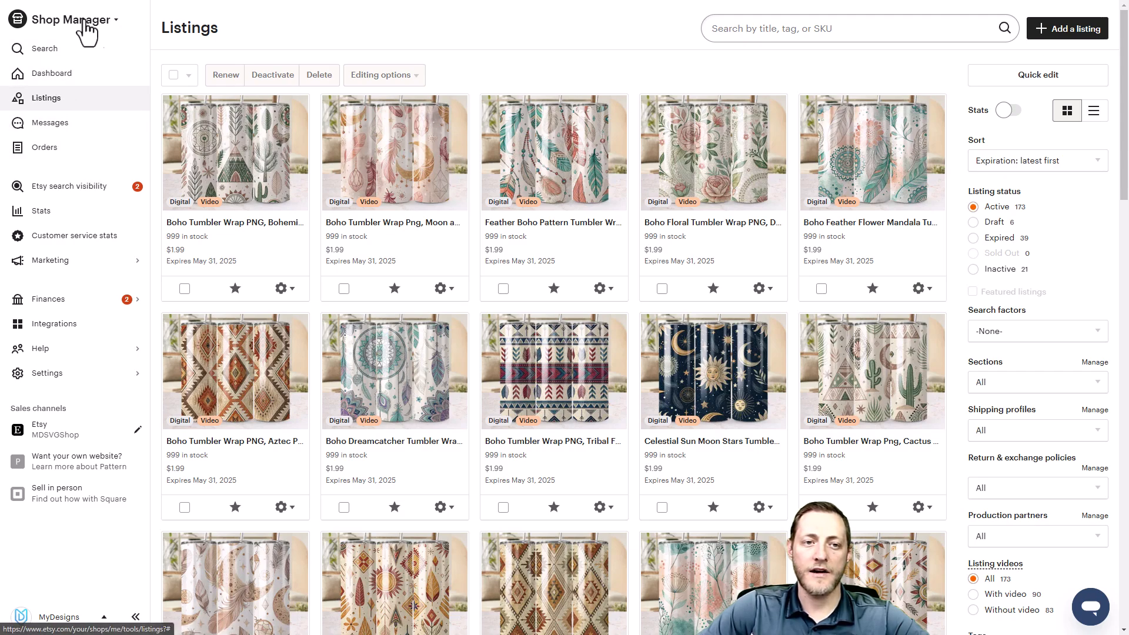
left_click(50, 100)
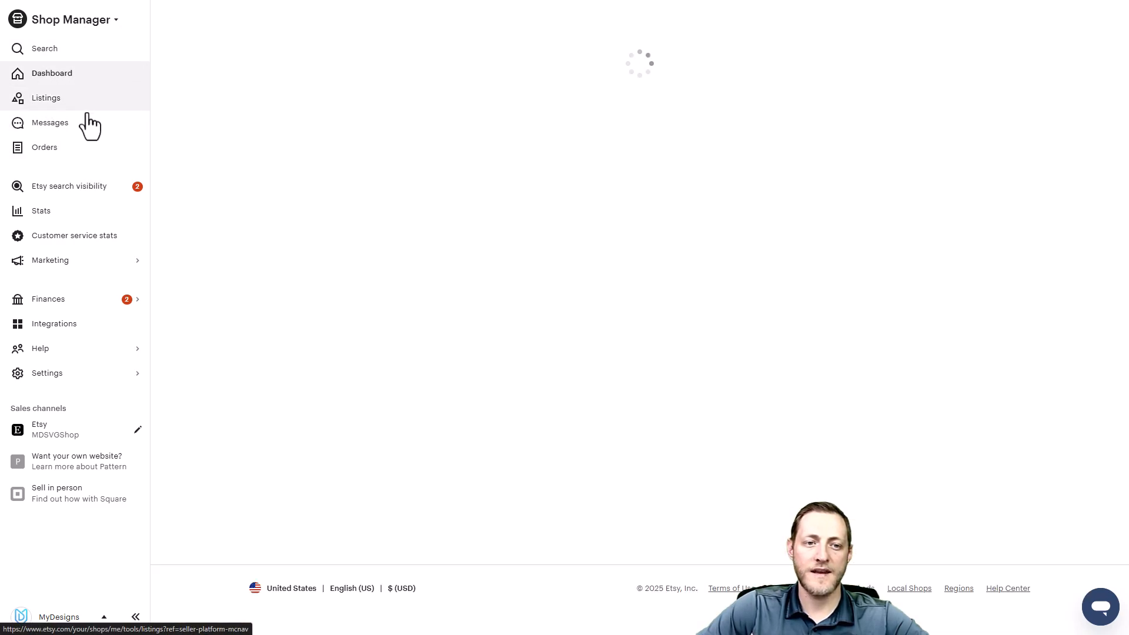
left_click(52, 99)
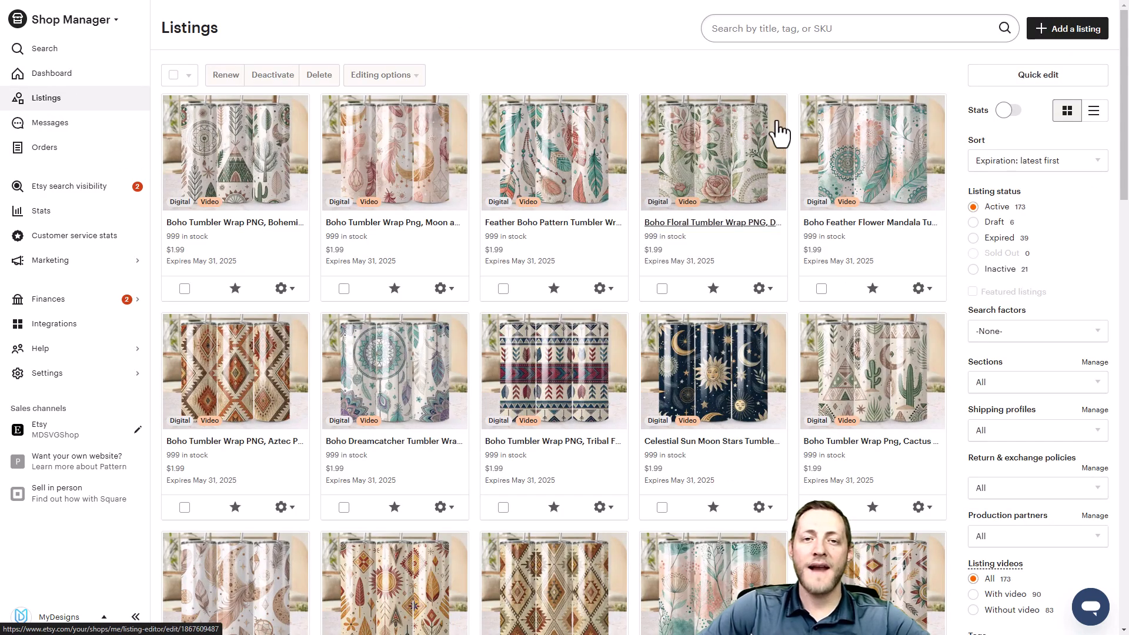
left_click(994, 224)
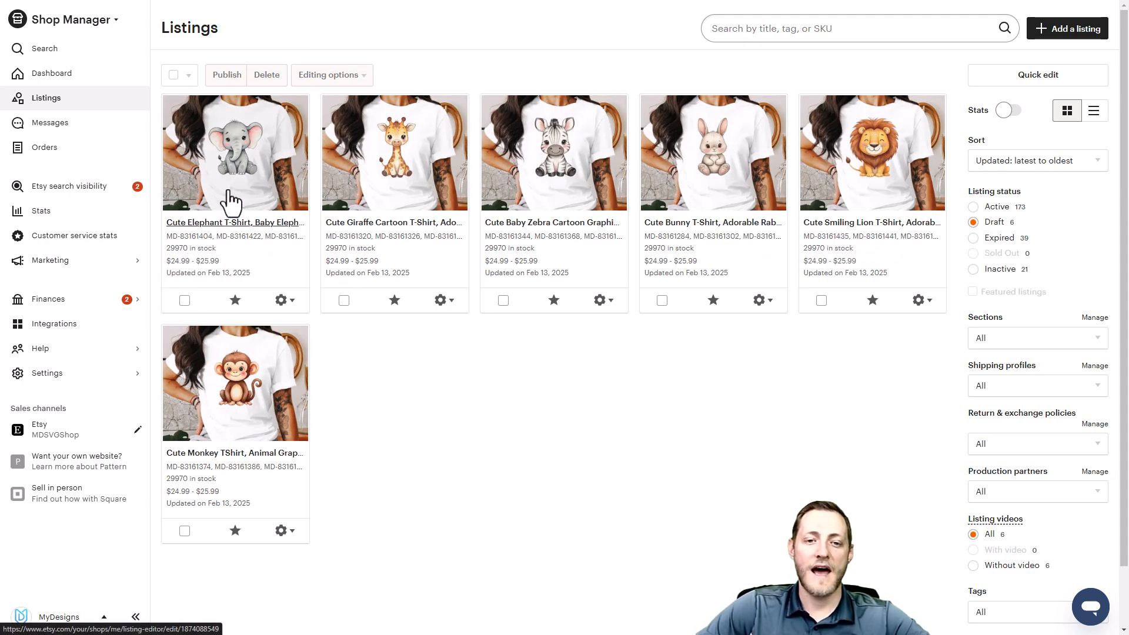
Open the Cute Elephant T-Shirt draft and check its title, photos, thumbnail and description
left_click(226, 227)
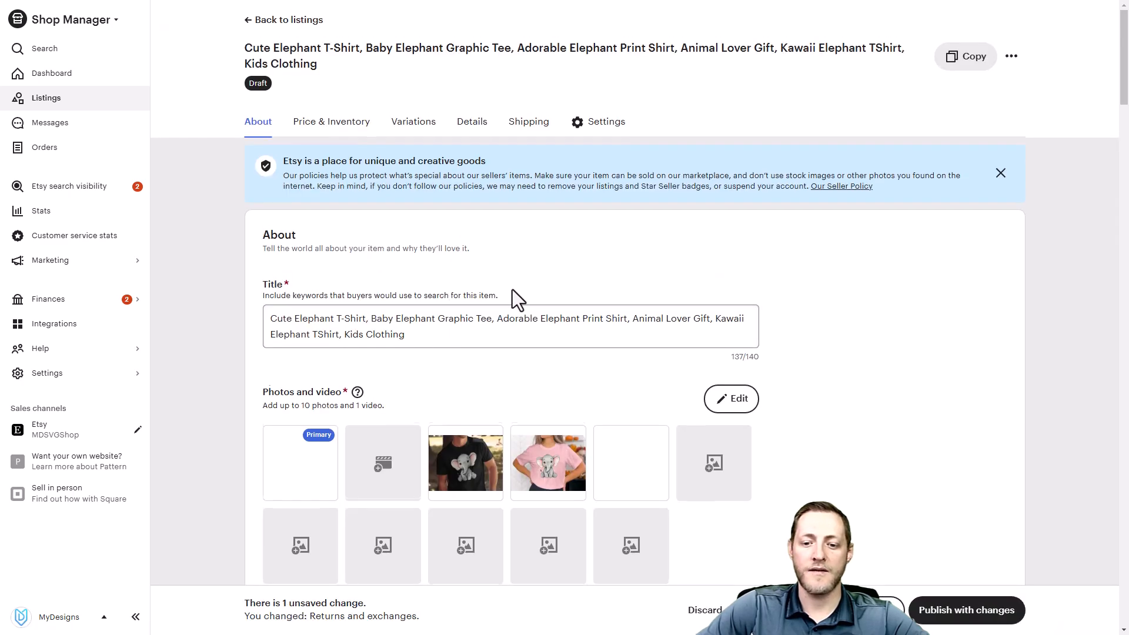
scroll(411, 300, "down", 2)
mouse_move(612, 385)
scroll(802, 292, "down", 3)
scroll(782, 247, "up", 1)
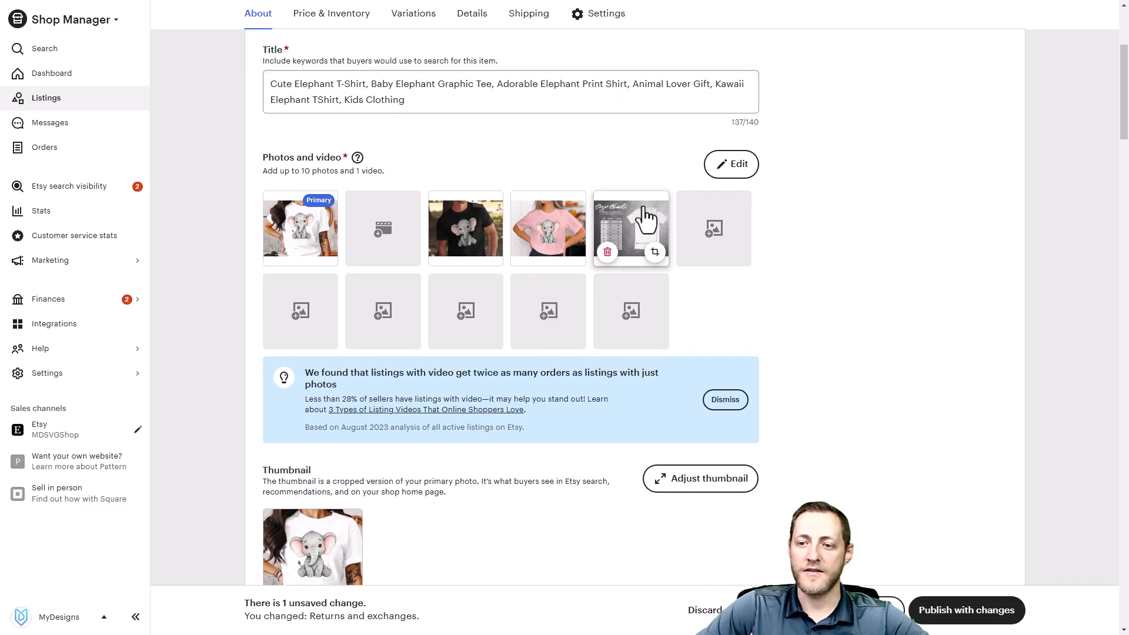
scroll(647, 177, "down", 1)
scroll(628, 132, "up", 2)
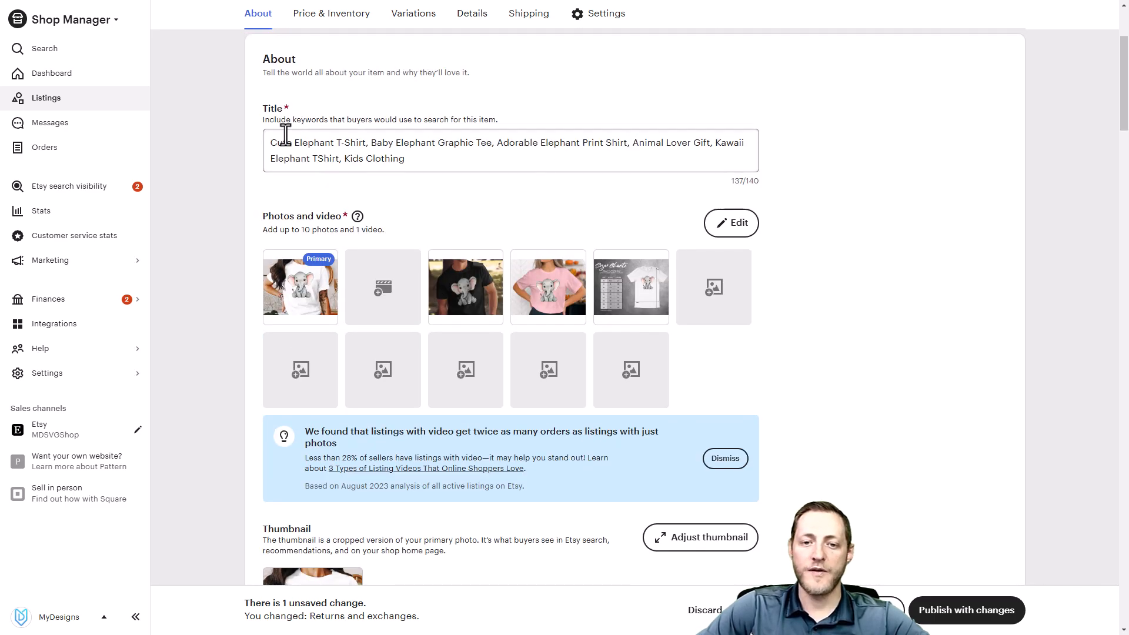
scroll(296, 134, "down", 8)
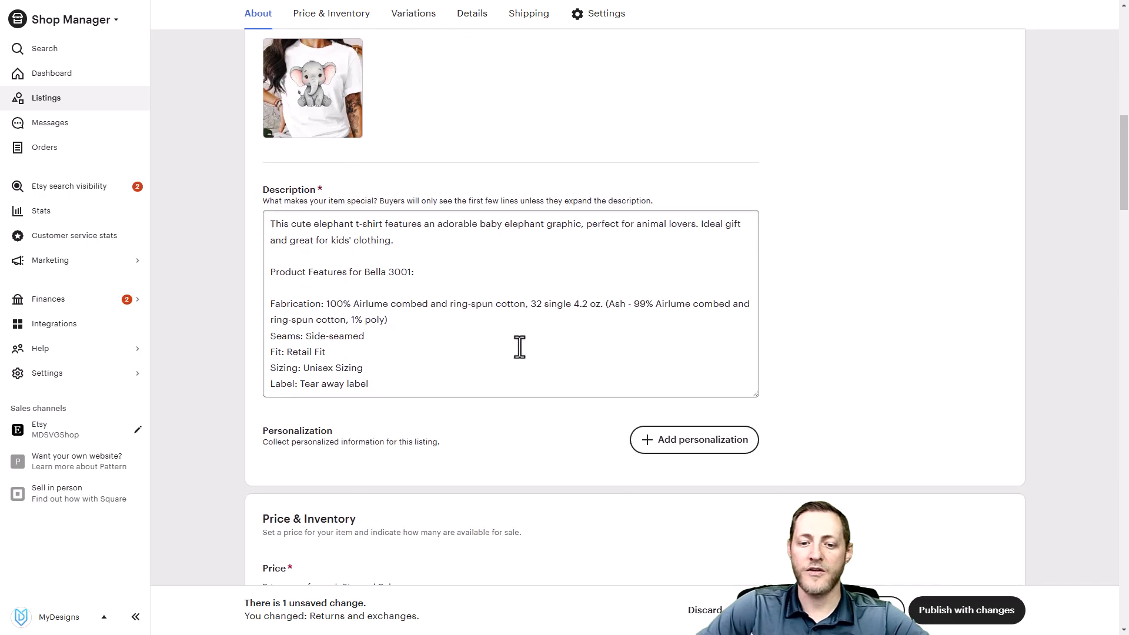
Go back to the draft listings, discarding the unsaved change to the elephant listing
scroll(506, 241, "up", 10)
left_click(249, 29)
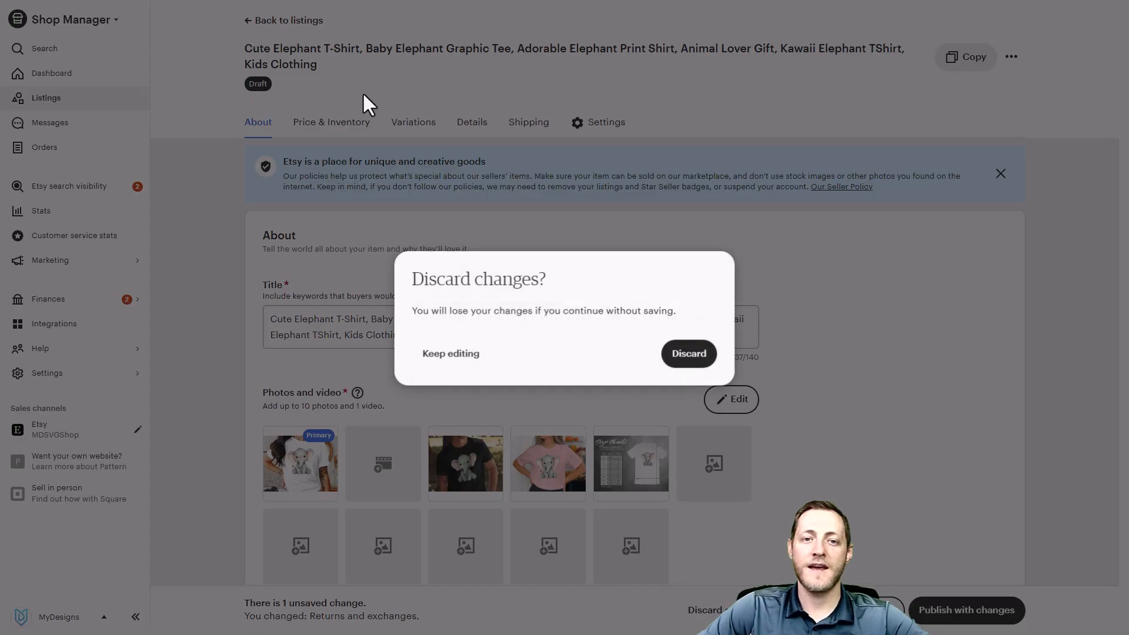
left_click(699, 353)
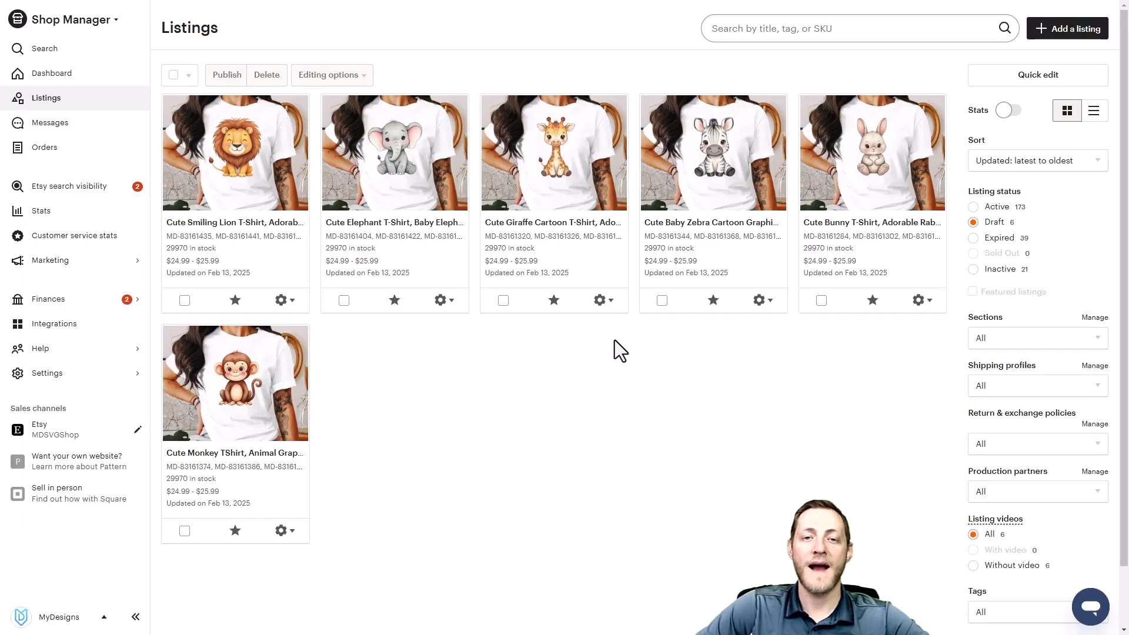